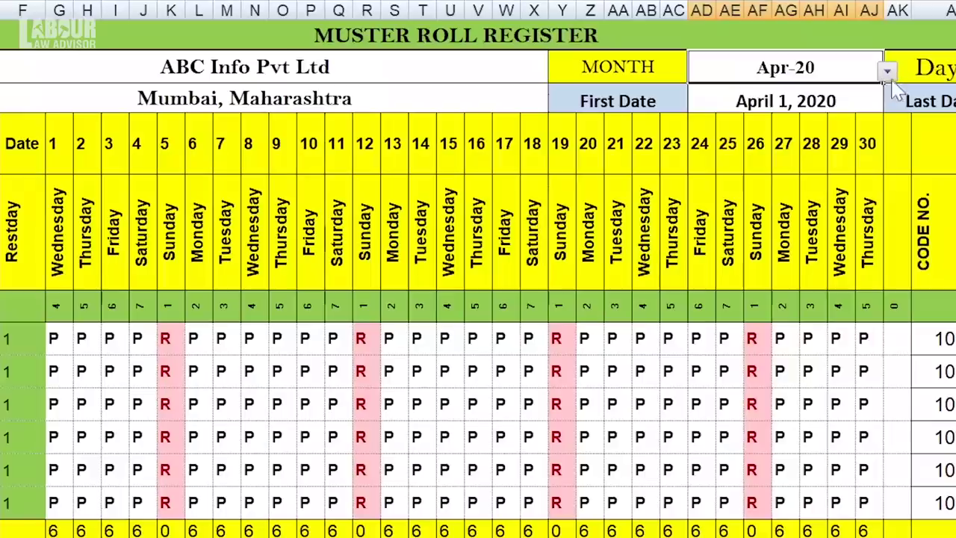
# Step: Pick May 2020 from the MONTH dropdown, then change it to 01/02/2021 (Feb-21)
pyautogui.click(887, 71)
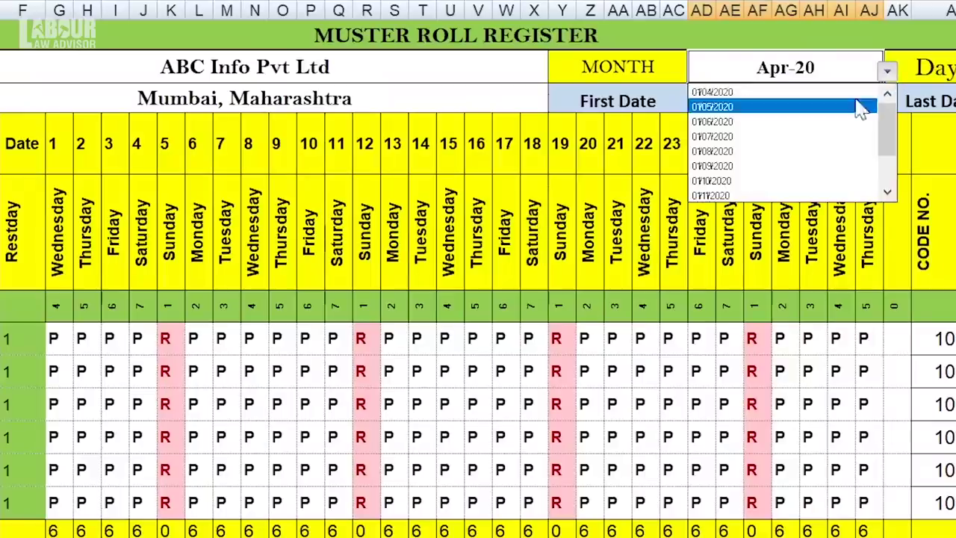
pyautogui.click(859, 102)
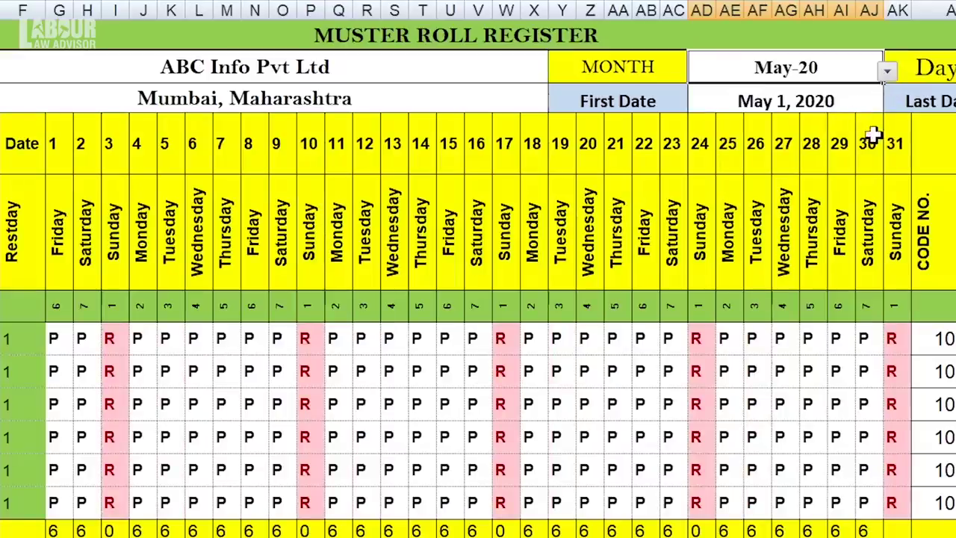
pyautogui.click(887, 71)
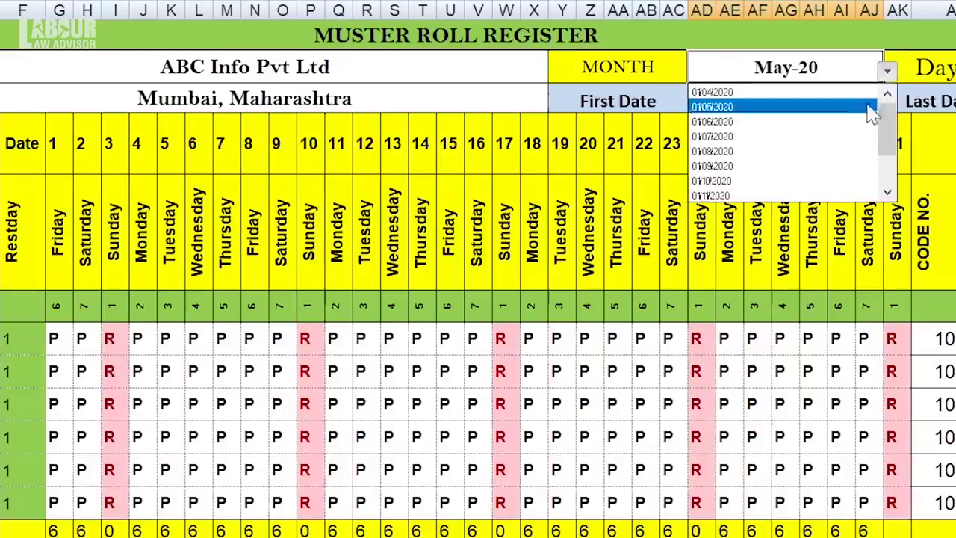
pyautogui.scroll(-2, 844, 179)
pyautogui.click(841, 181)
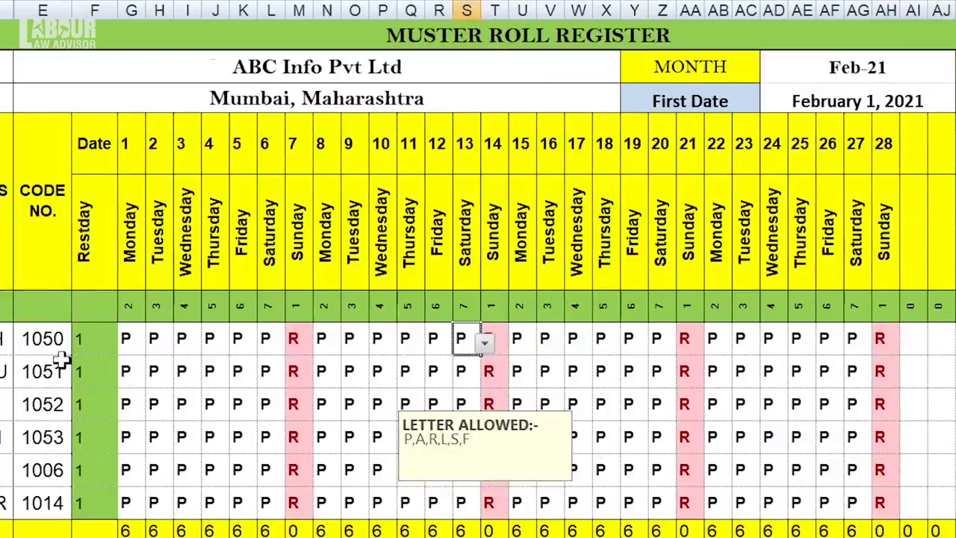
# Step: Enter Restday 2 for code 1050 and Restday 5 for code 1051
pyautogui.click(106, 349)
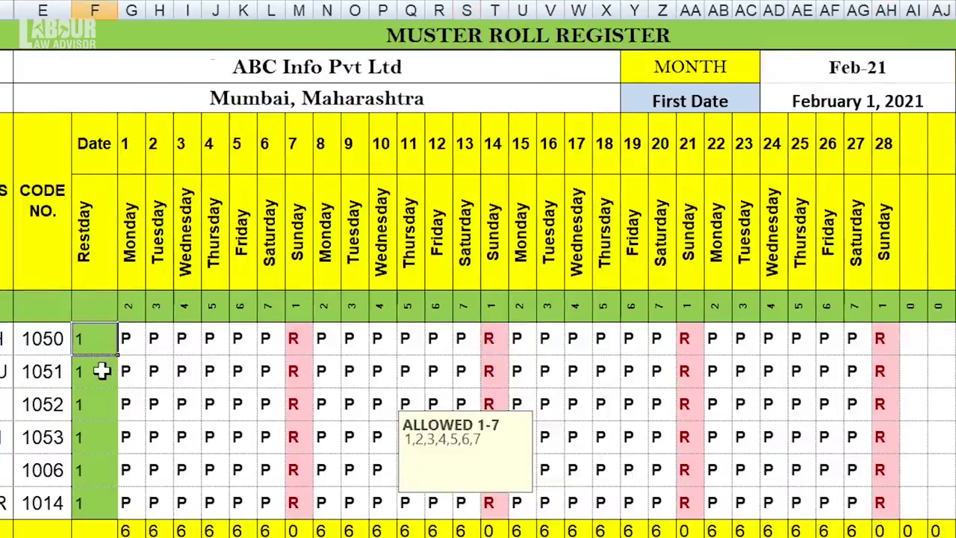
pyautogui.write('2')
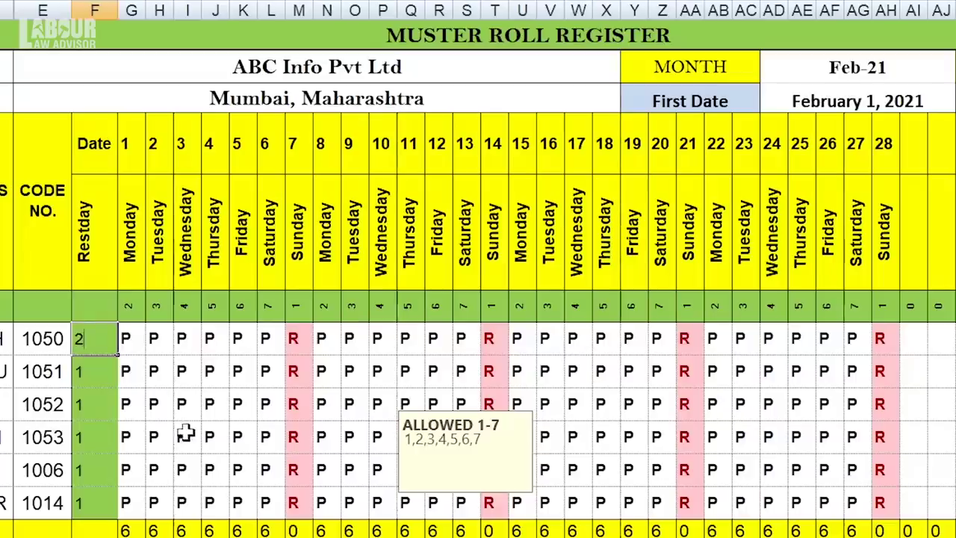
pyautogui.click(178, 431)
pyautogui.click(98, 379)
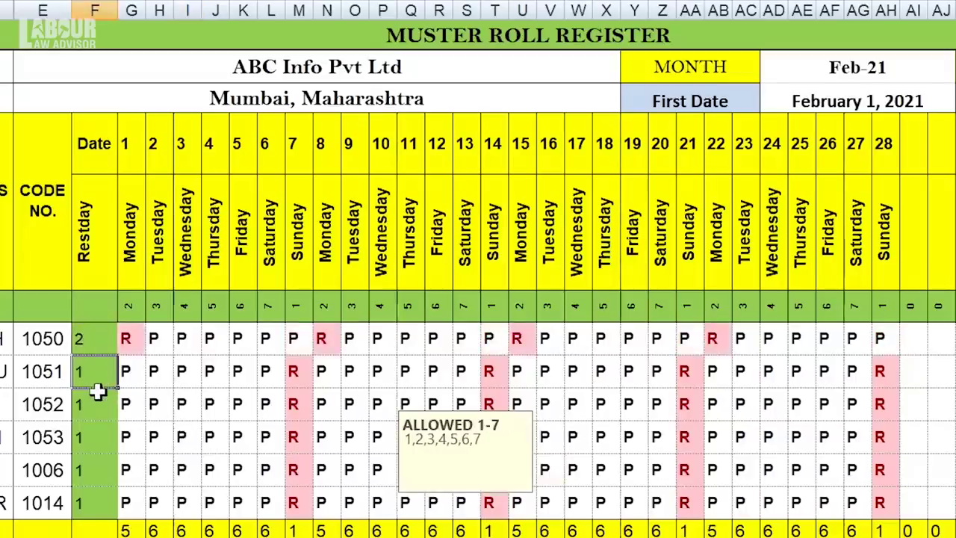
pyautogui.write('5')
pyautogui.click(163, 462)
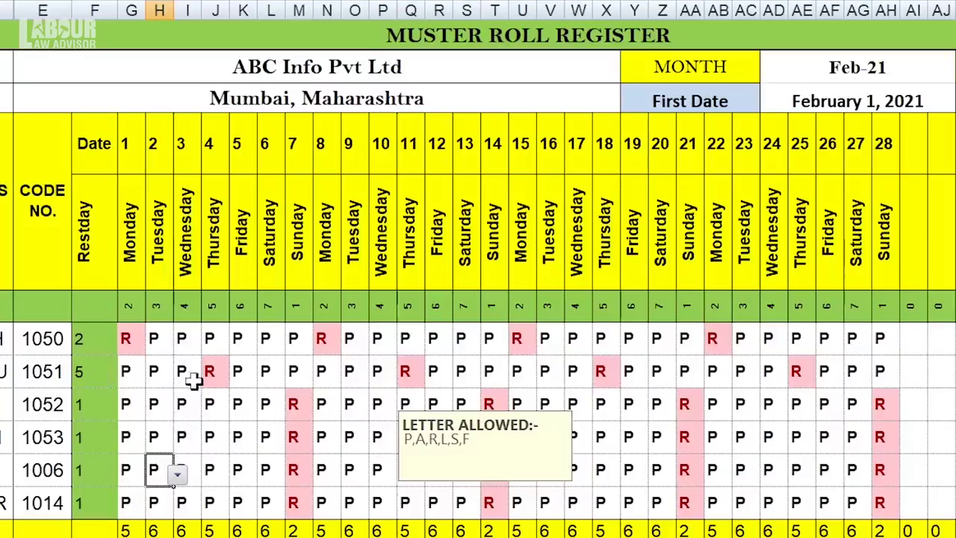
pyautogui.click(633, 338)
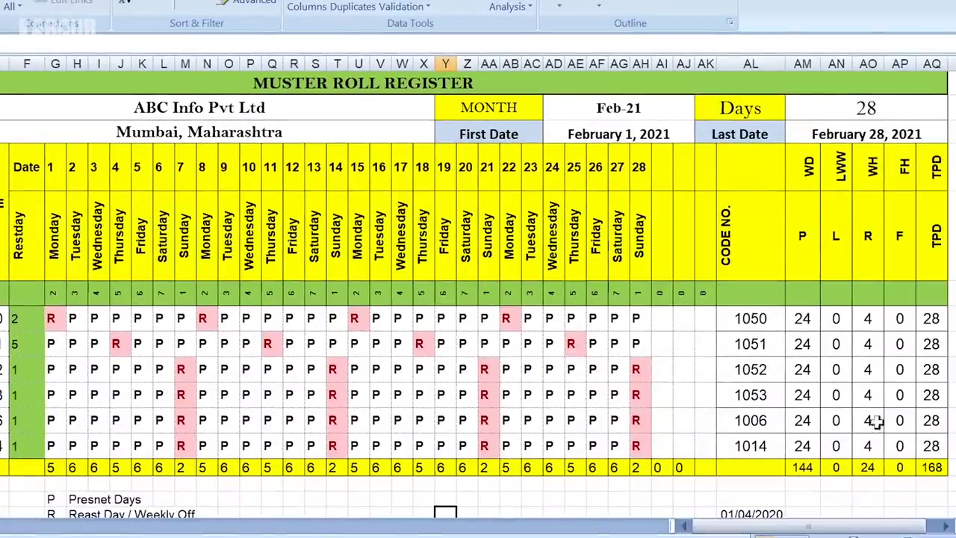
# Step: Mark code 1051 absent (A) on days 8, 15, 22 and on leave (L) on days 6, 21
pyautogui.click(365, 344)
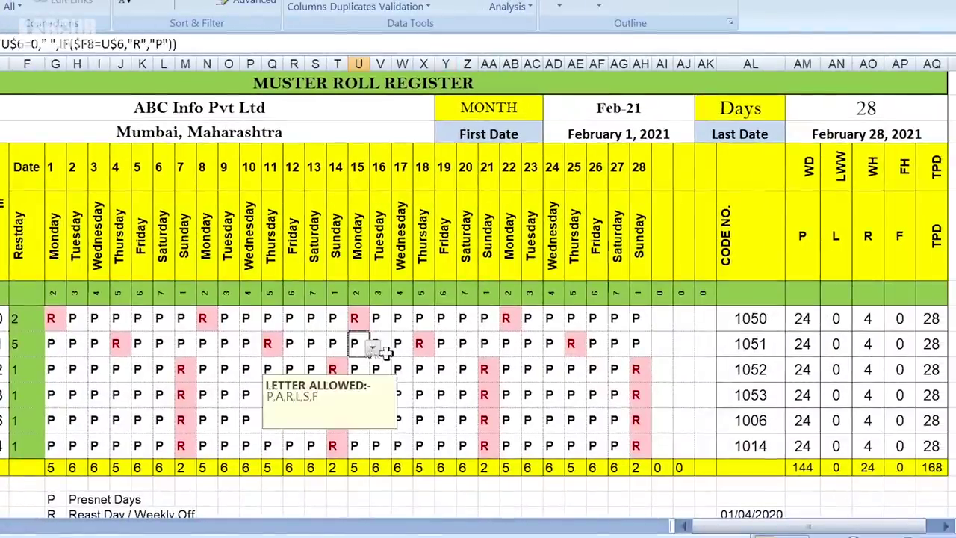
pyautogui.write('A')
pyautogui.click(505, 344)
pyautogui.write('A')
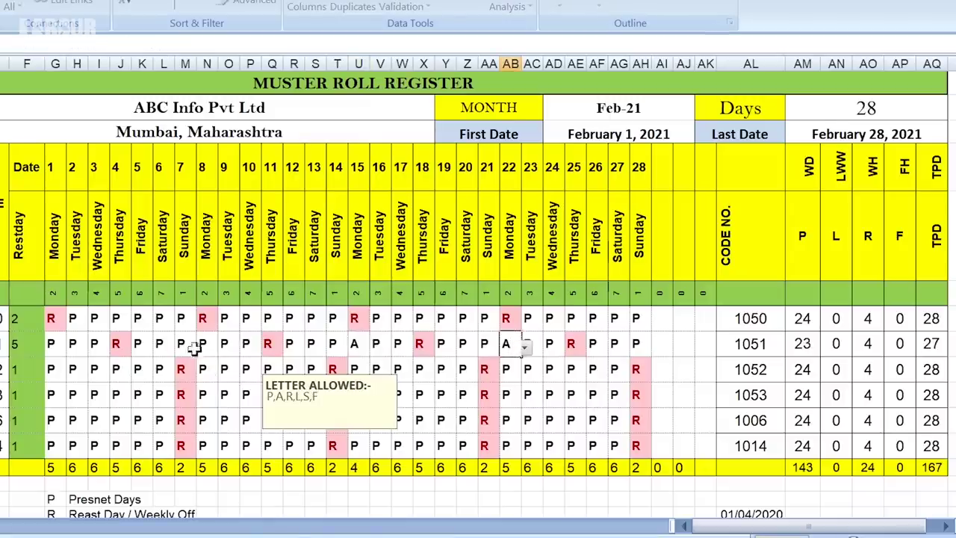
pyautogui.click(204, 344)
pyautogui.write('A')
pyautogui.click(159, 348)
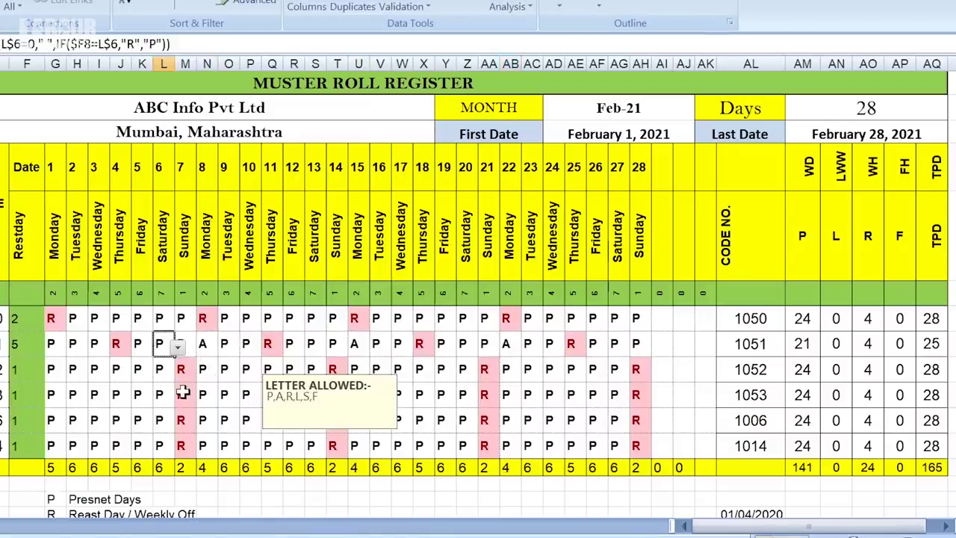
pyautogui.write('L')
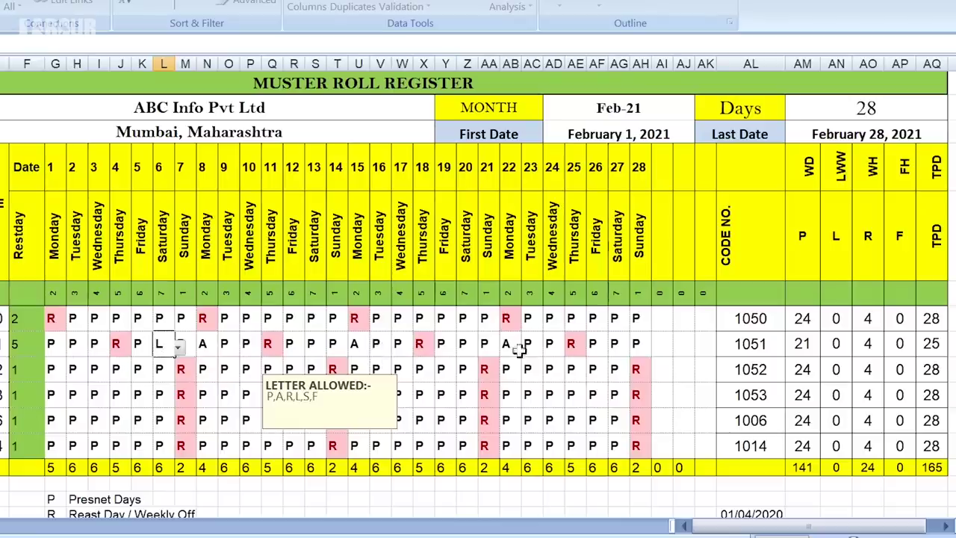
pyautogui.click(487, 343)
pyautogui.write('L')
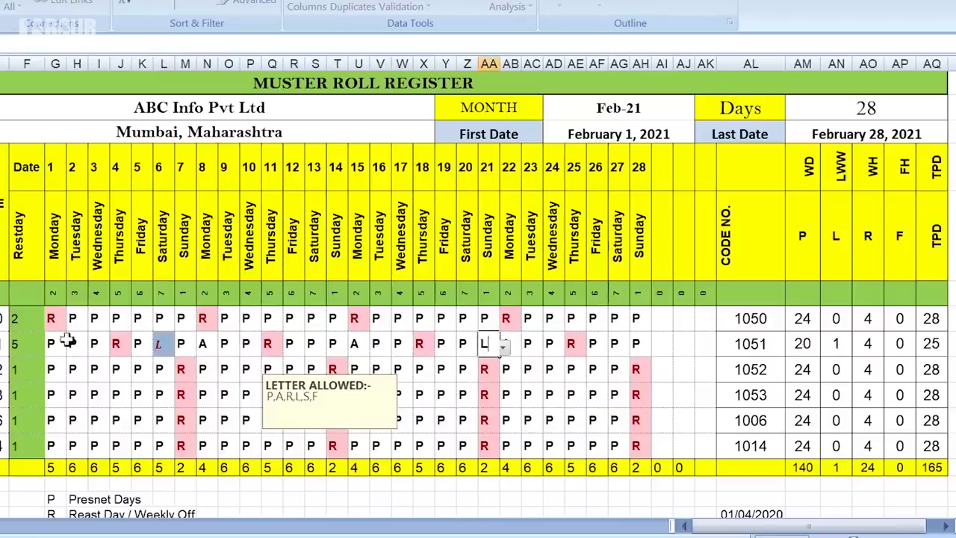
pyautogui.click(74, 343)
# Step: Enter F in the day-3 cell for every employee, from 1050 down to 1014
pyautogui.click(99, 317)
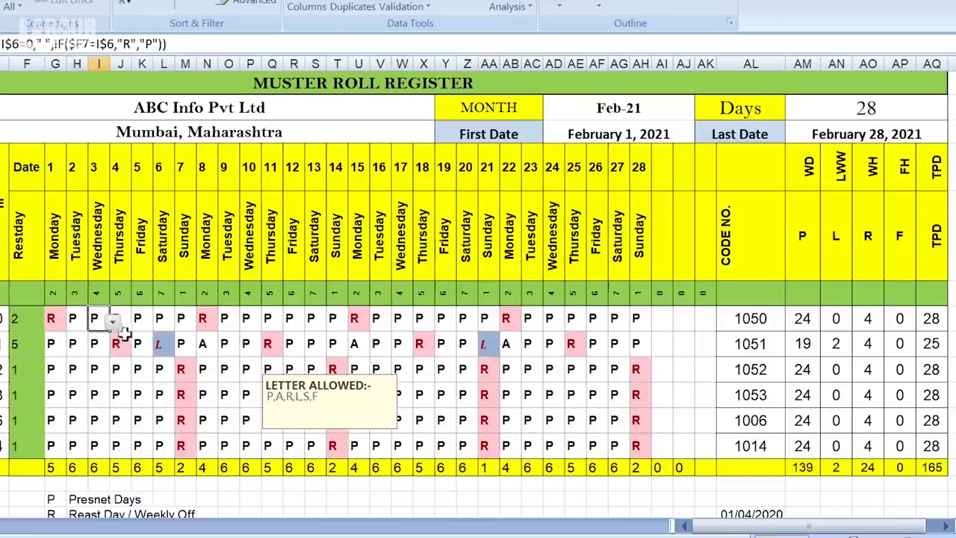
pyautogui.write('F')
pyautogui.click(102, 343)
pyautogui.write('F')
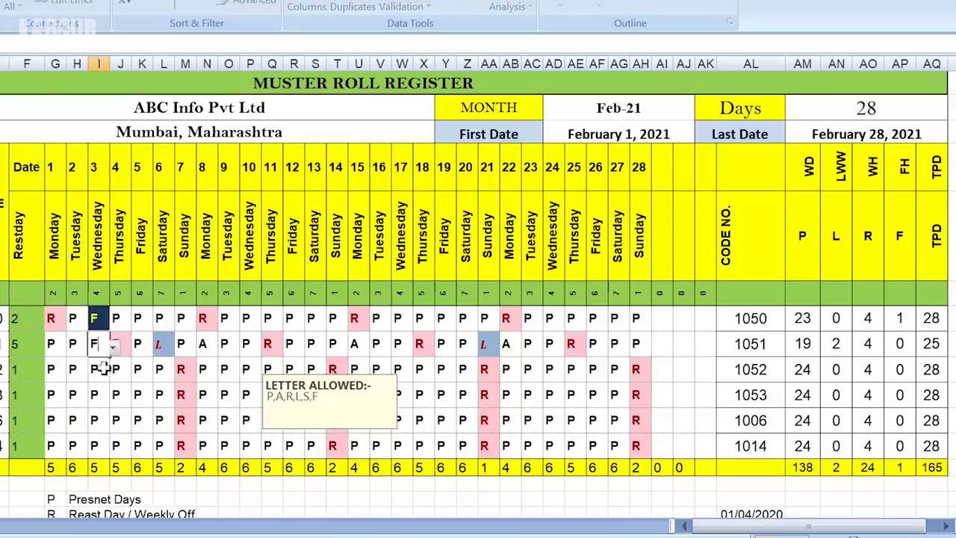
pyautogui.click(101, 368)
pyautogui.write('F')
pyautogui.click(101, 394)
pyautogui.write('F')
pyautogui.click(100, 419)
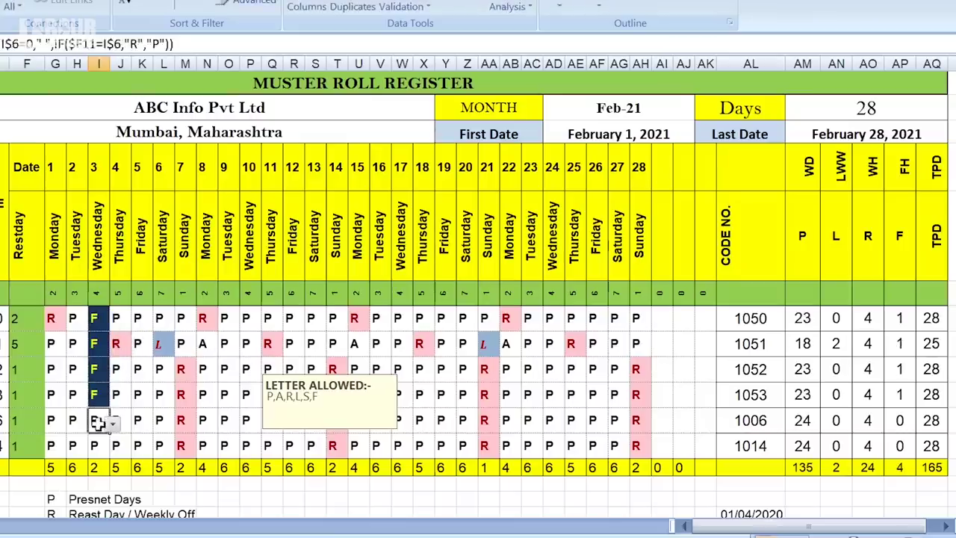
pyautogui.write('F')
pyautogui.click(101, 445)
pyautogui.write('F')
pyautogui.press('Right')
pyautogui.press('Right')
pyautogui.press('Right')
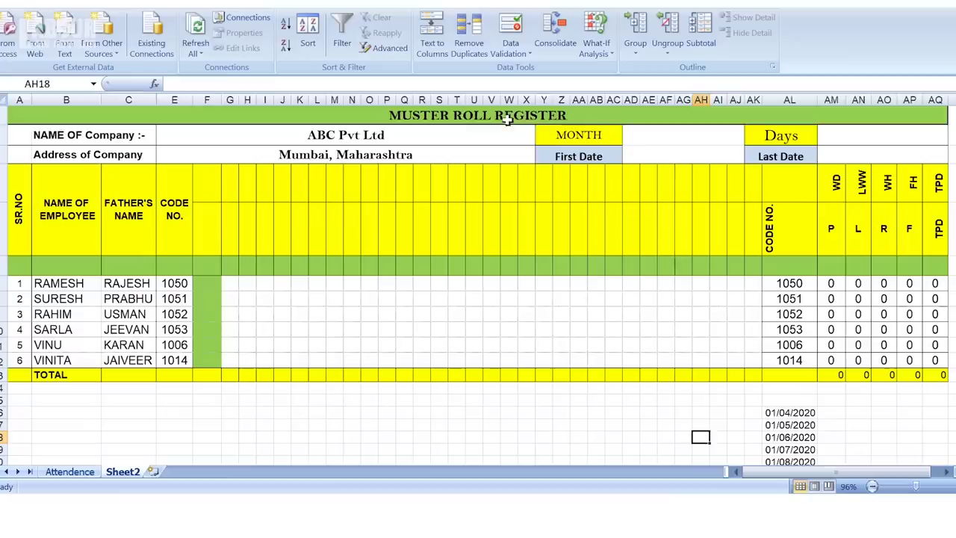
pyautogui.click(507, 117)
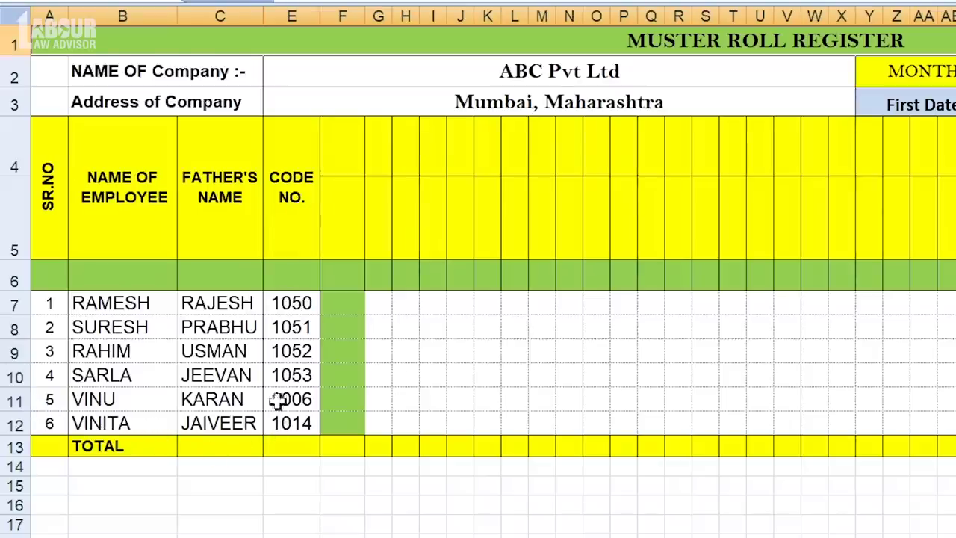
pyautogui.hscroll(5, 910, 167)
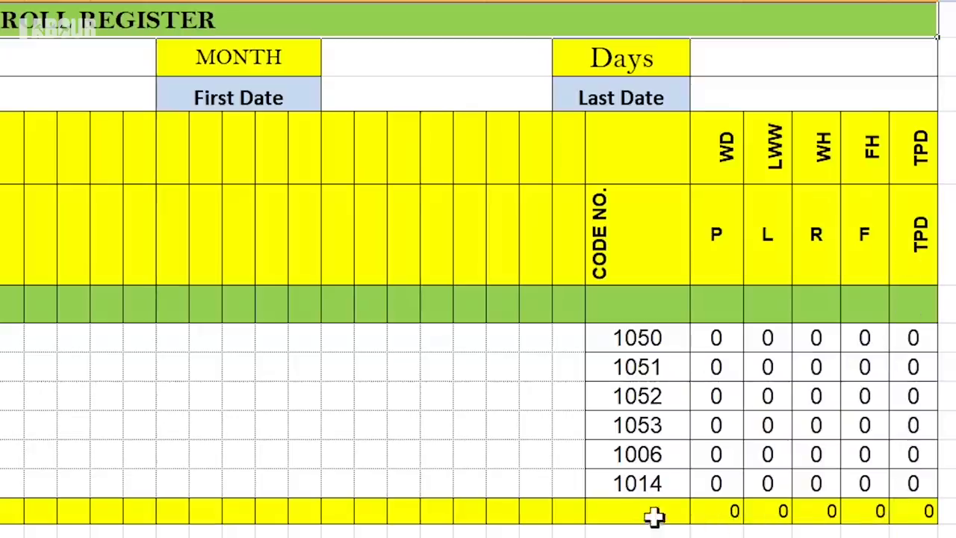
# Step: Fill column AL with month-start dates from 01/04/2020 to 01/03/2021, starting from the 01/04/2020 and 01/05/2020 pattern
pyautogui.click(374, 67)
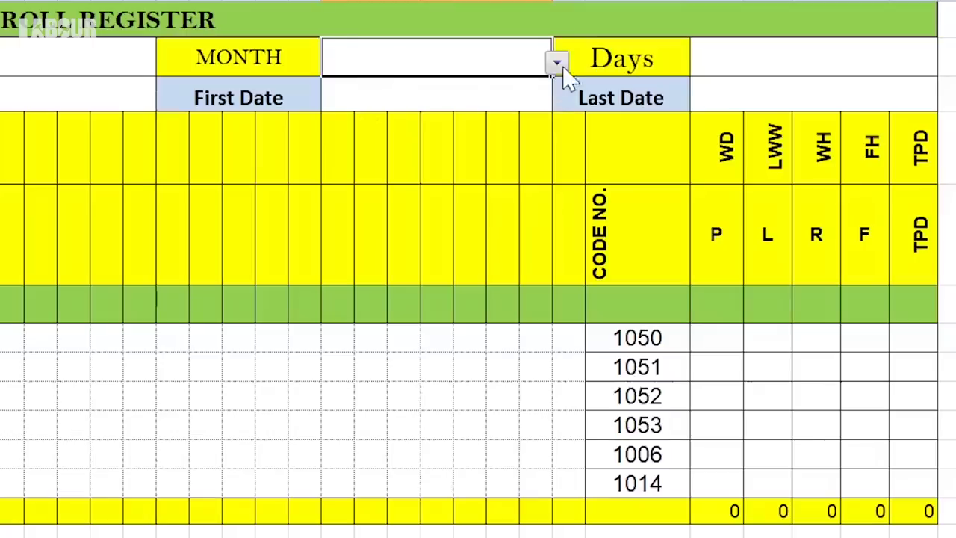
pyautogui.scroll(-2, 619, 273)
pyautogui.scroll(-1, 694, 411)
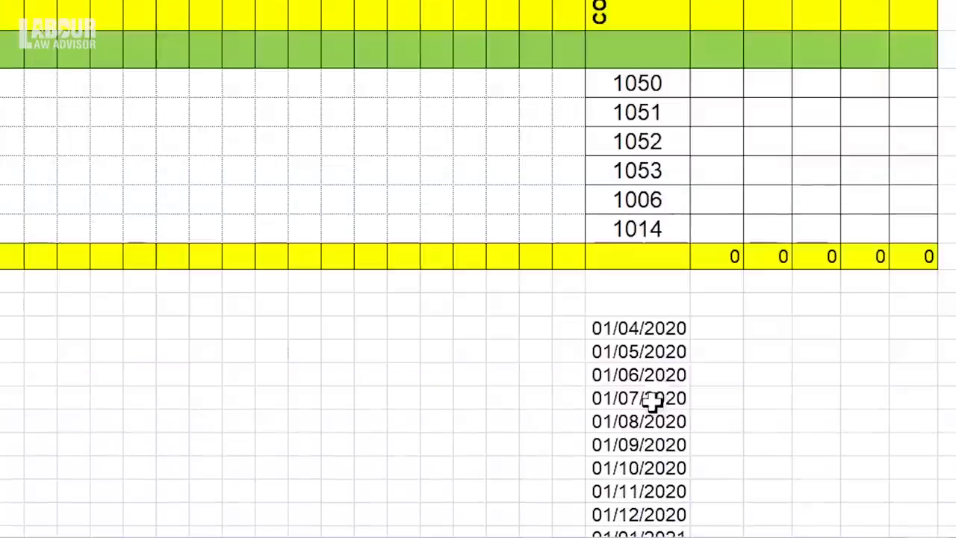
pyautogui.click(676, 378)
pyautogui.scroll(-3, 686, 374)
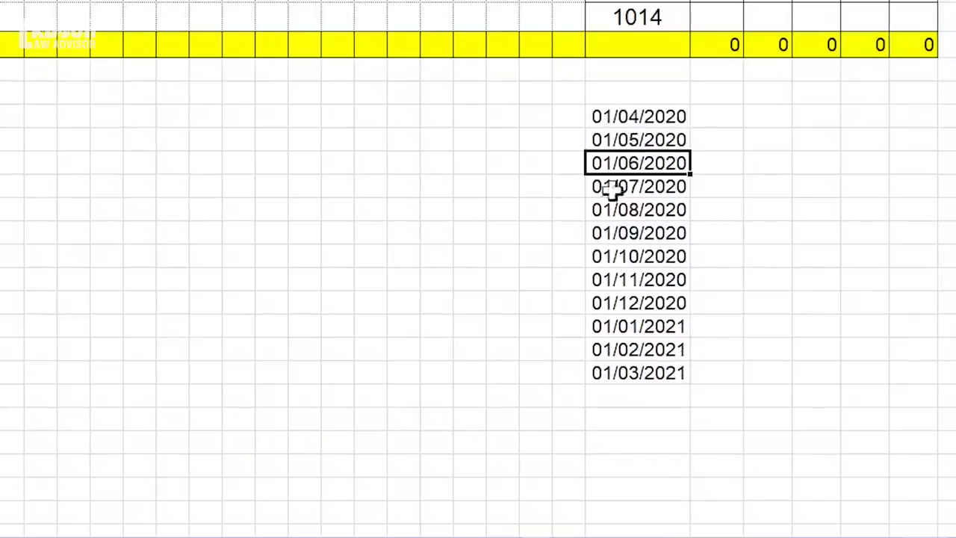
pyautogui.click(728, 140)
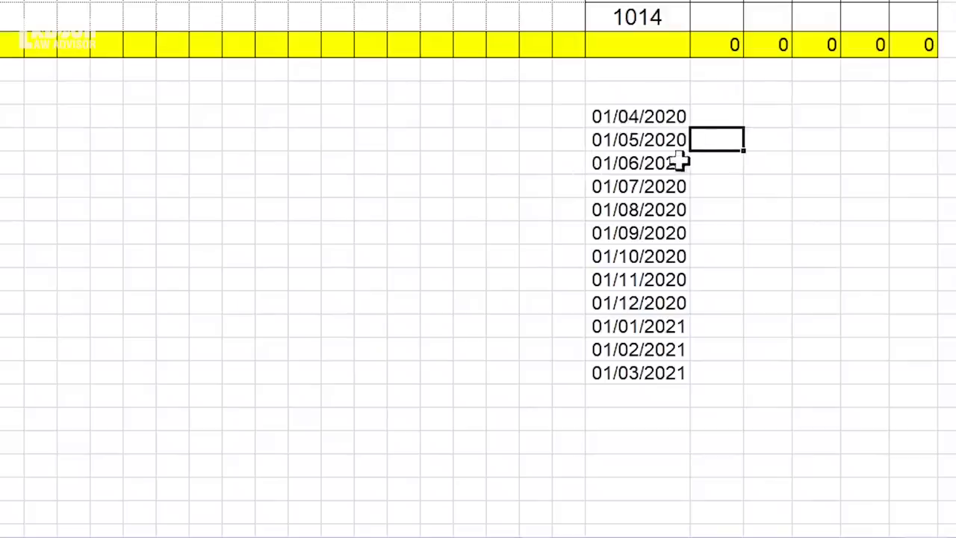
pyautogui.moveTo(676, 118); pyautogui.dragTo(697, 380)
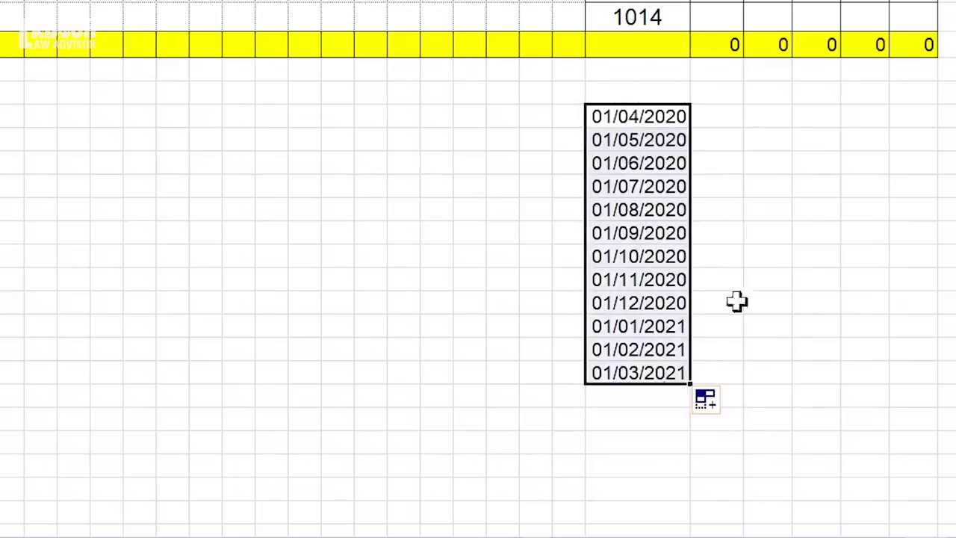
pyautogui.scroll(4, 679, 271)
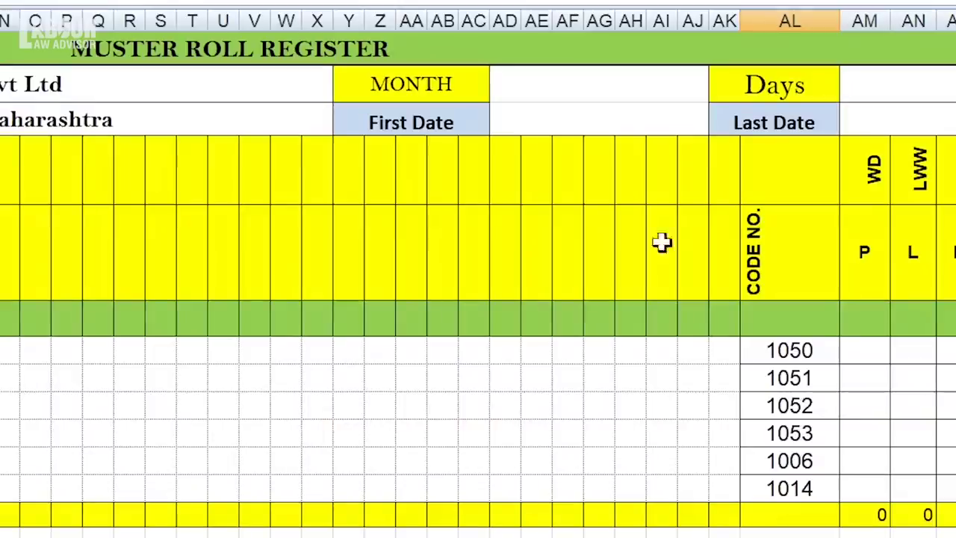
pyautogui.click(542, 79)
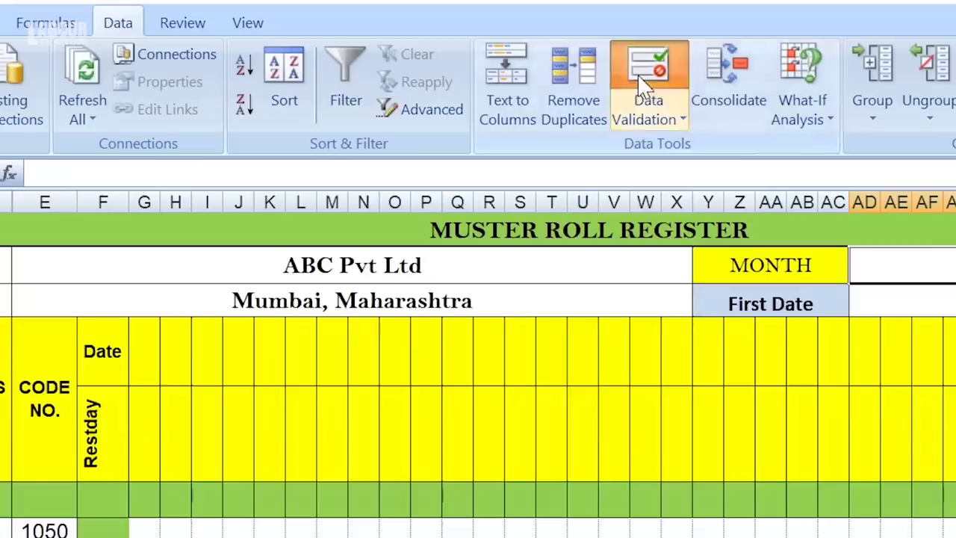
# Step: Add List data validation to the MONTH cell with source =$AL$16:$AL$27
pyautogui.click(647, 71)
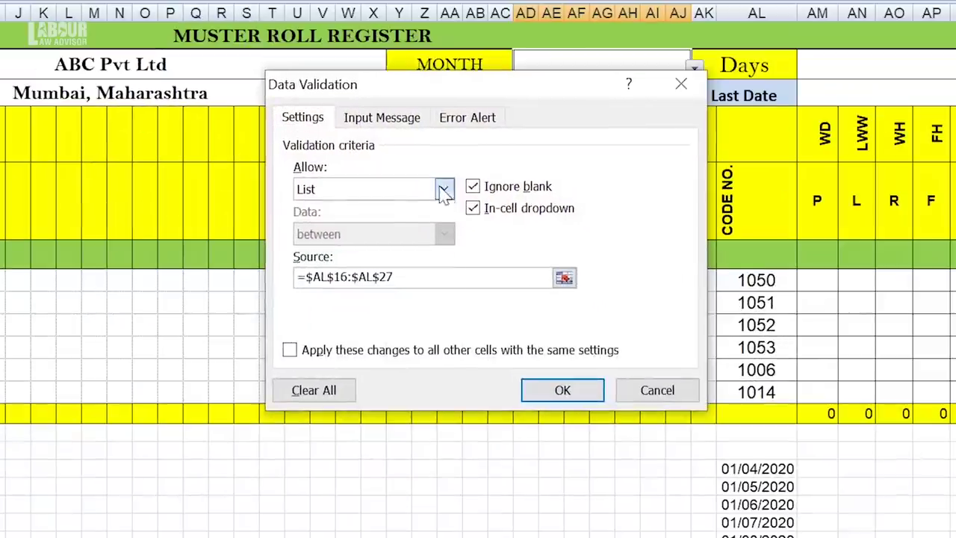
pyautogui.click(443, 189)
pyautogui.click(366, 252)
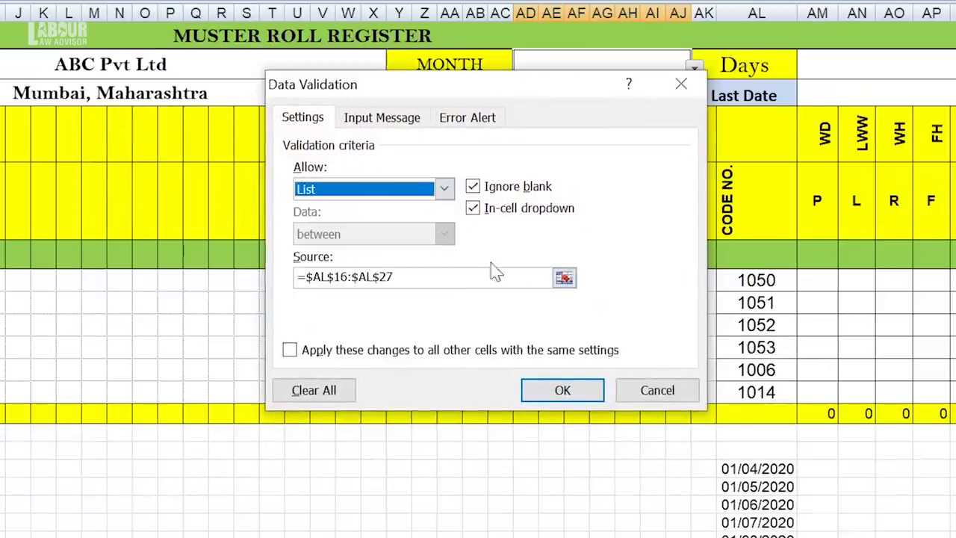
pyautogui.click(564, 278)
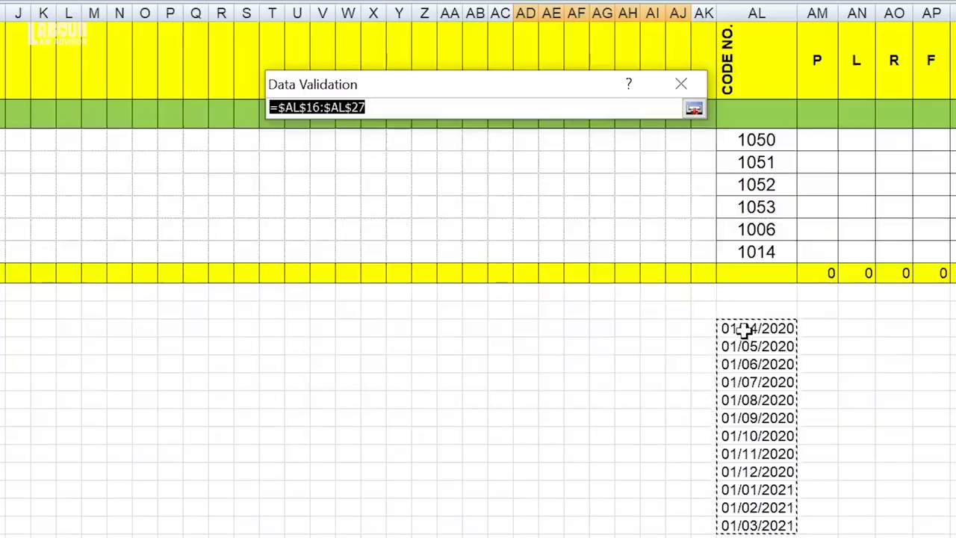
pyautogui.moveTo(745, 330); pyautogui.dragTo(777, 523)
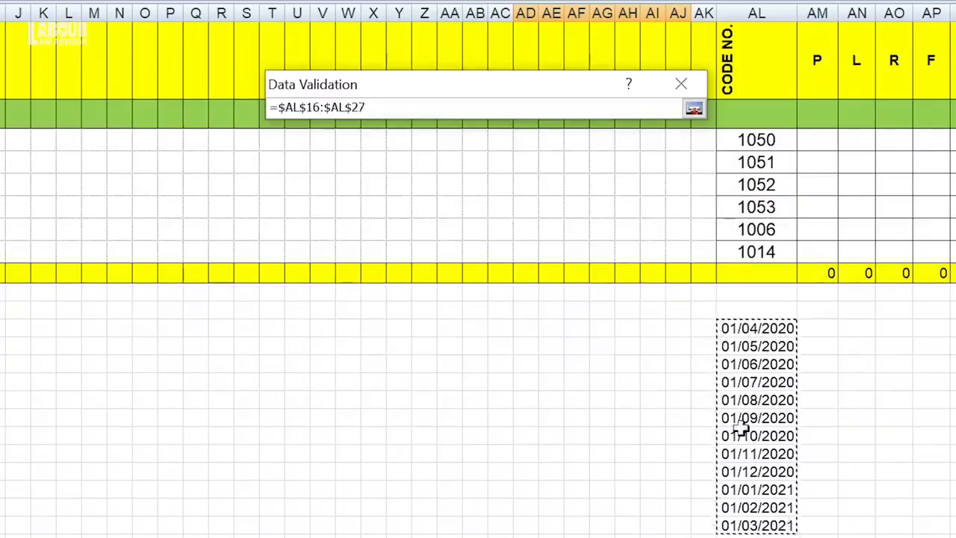
pyautogui.click(694, 109)
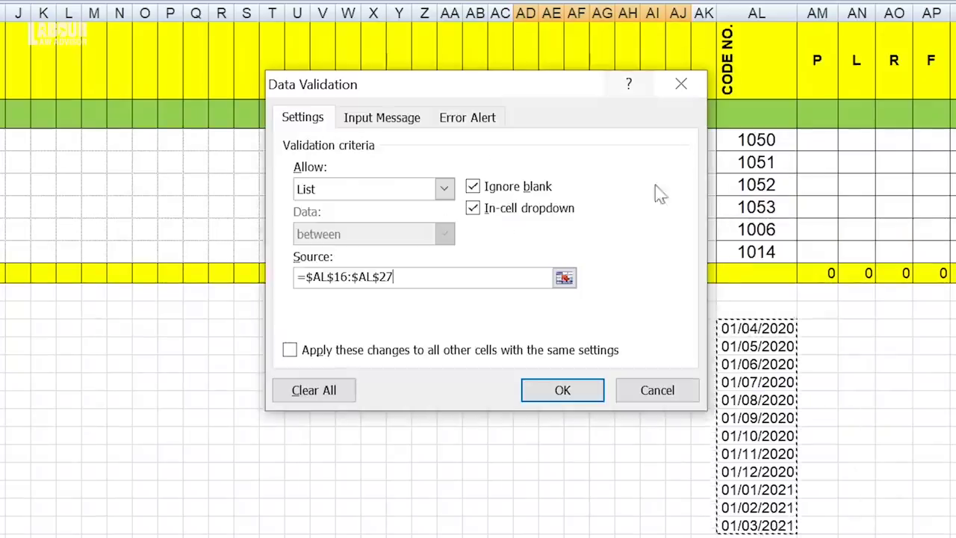
pyautogui.click(572, 390)
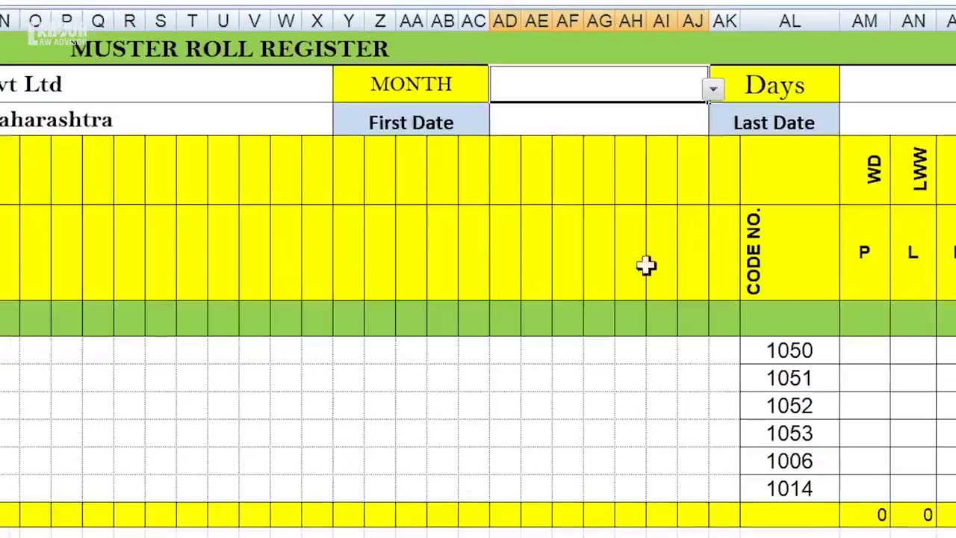
# Step: Choose 01/02/2021 from the new MONTH dropdown
pyautogui.click(713, 89)
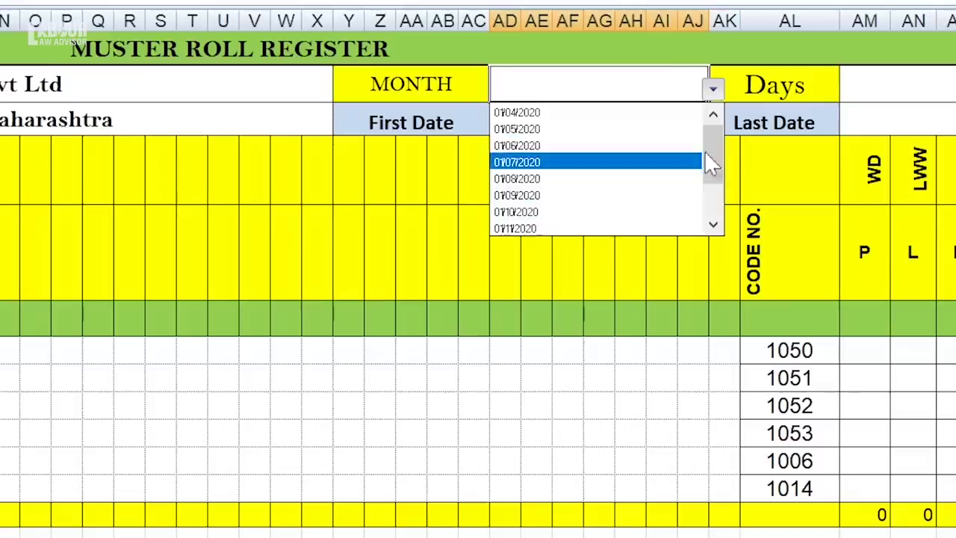
pyautogui.moveTo(711, 165); pyautogui.dragTo(715, 188)
pyautogui.click(652, 212)
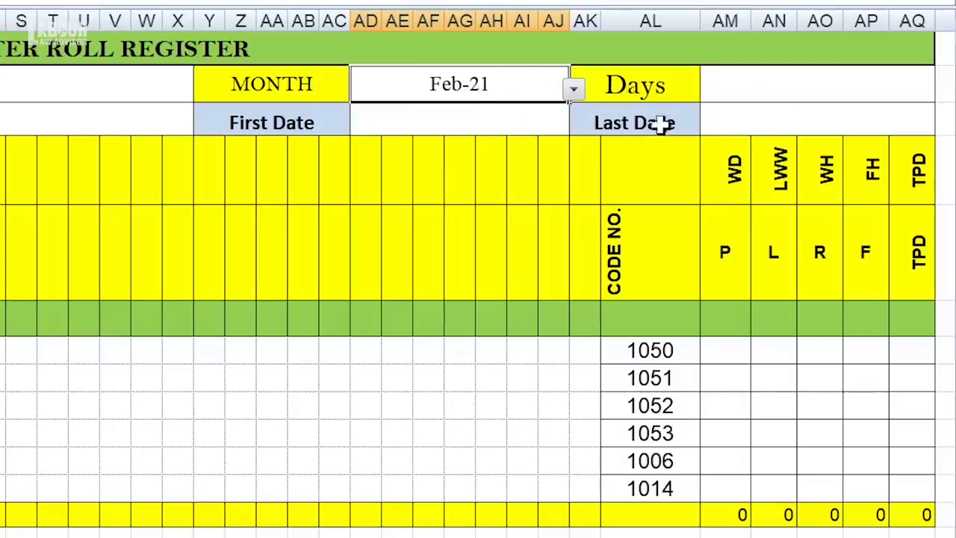
# Step: Format the MONTH cell with the English (United Kingdom) 14/03/2001 date format
pyautogui.rightClick(425, 83)
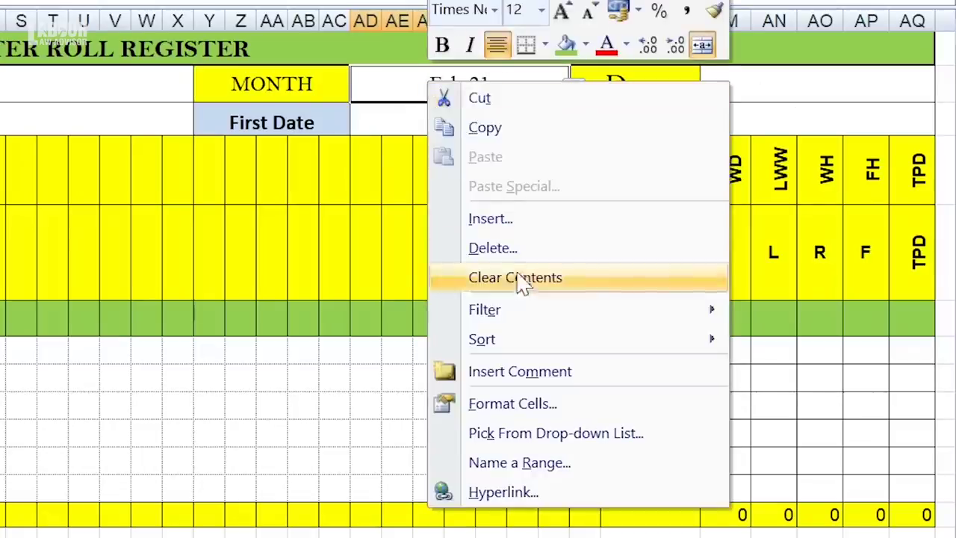
pyautogui.click(526, 407)
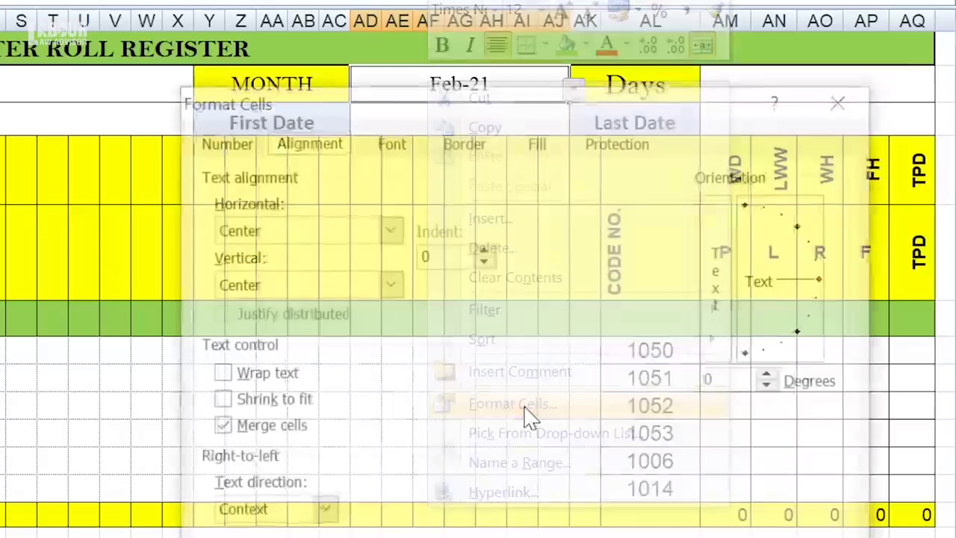
pyautogui.click(221, 139)
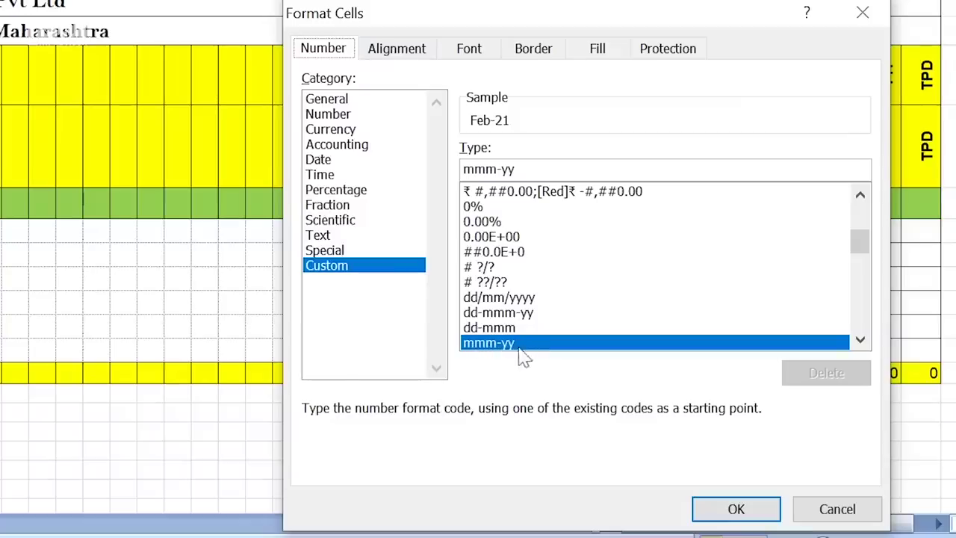
pyautogui.click(351, 163)
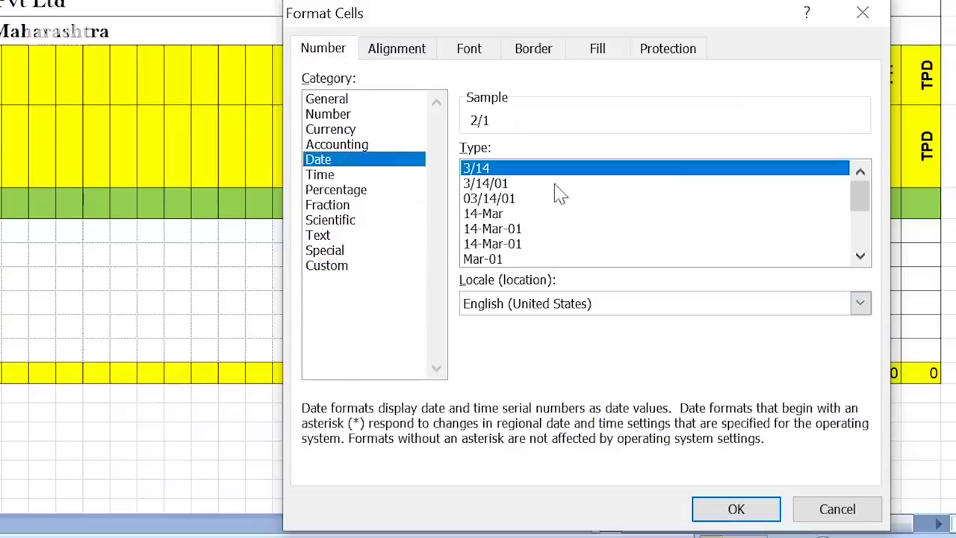
pyautogui.moveTo(863, 198); pyautogui.dragTo(856, 249)
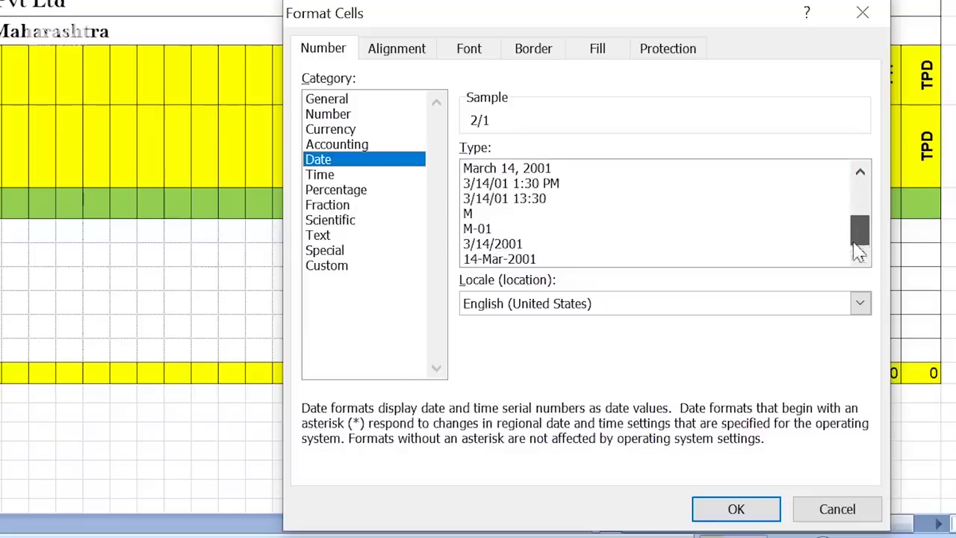
pyautogui.click(705, 305)
pyautogui.click(672, 356)
pyautogui.click(694, 305)
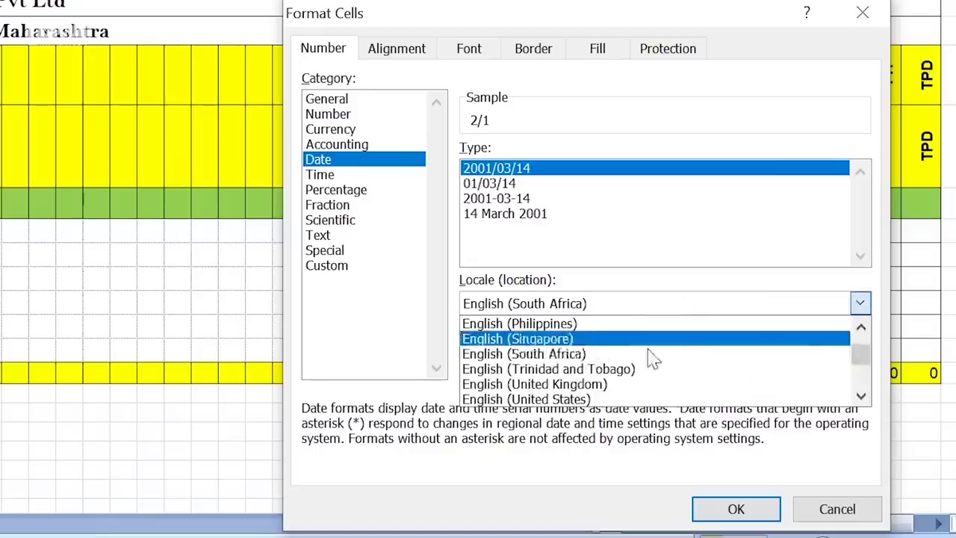
pyautogui.click(666, 387)
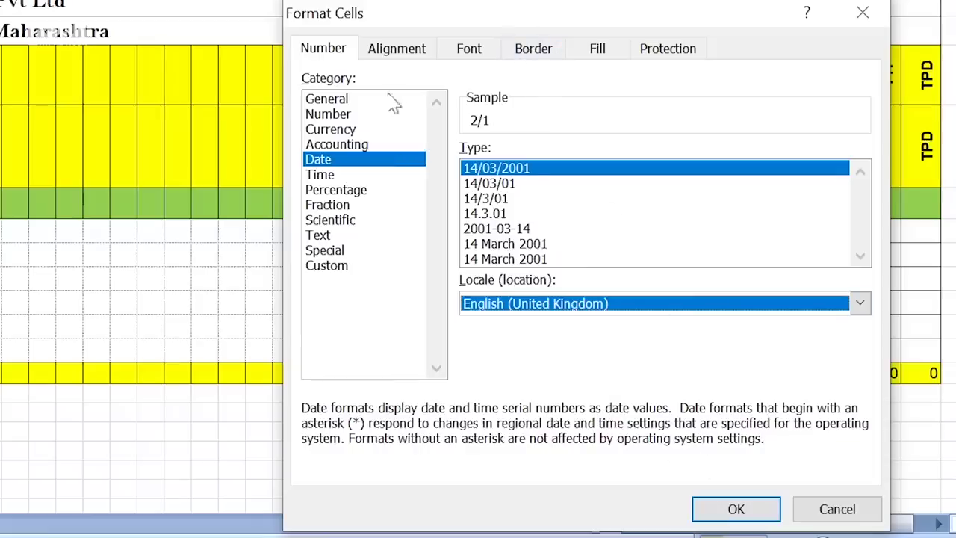
pyautogui.click(723, 514)
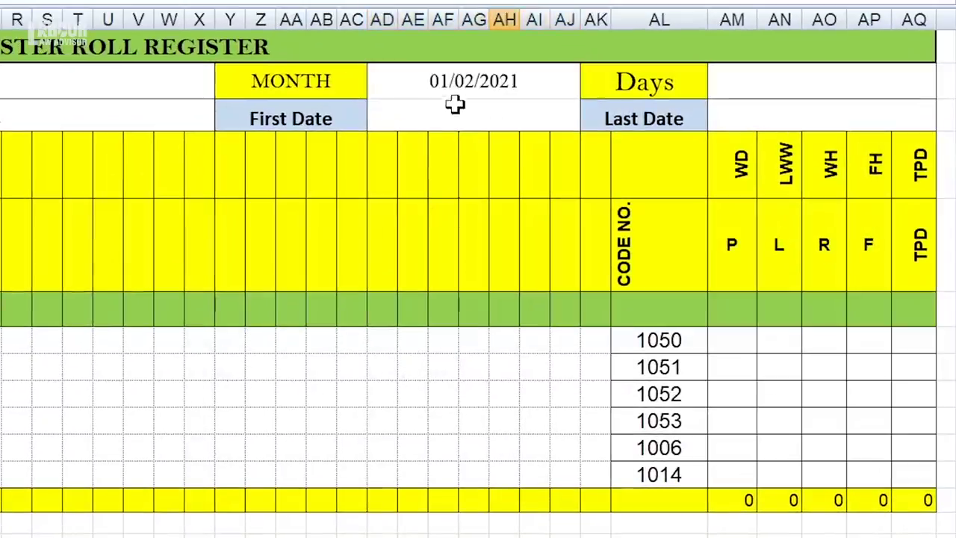
# Step: Apply the custom mmm-yy number format to the MONTH cell
pyautogui.click(464, 80)
pyautogui.rightClick(464, 79)
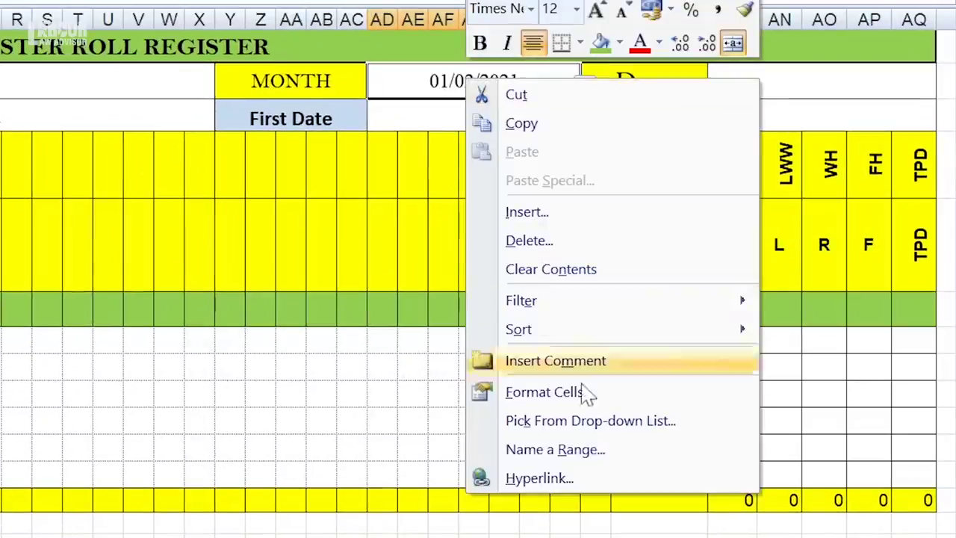
pyautogui.click(589, 404)
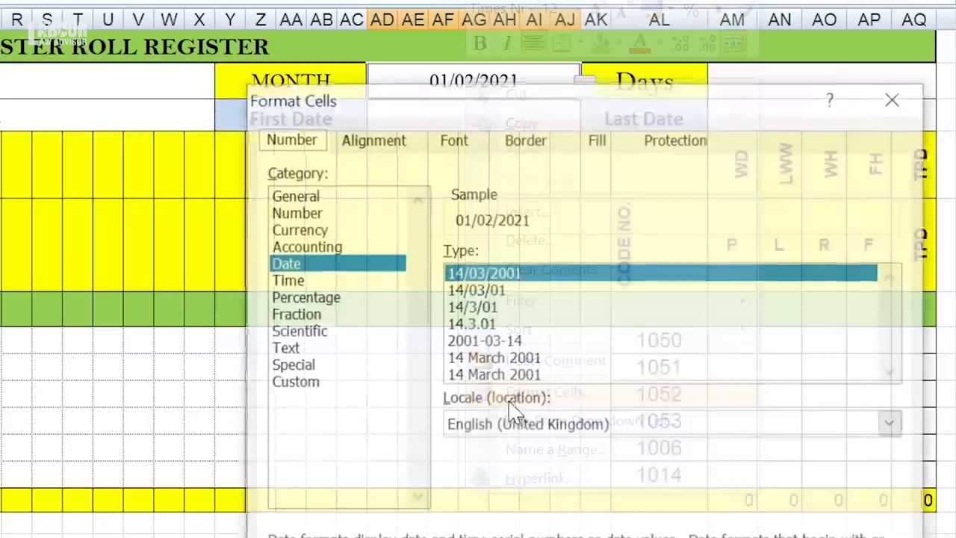
pyautogui.click(364, 387)
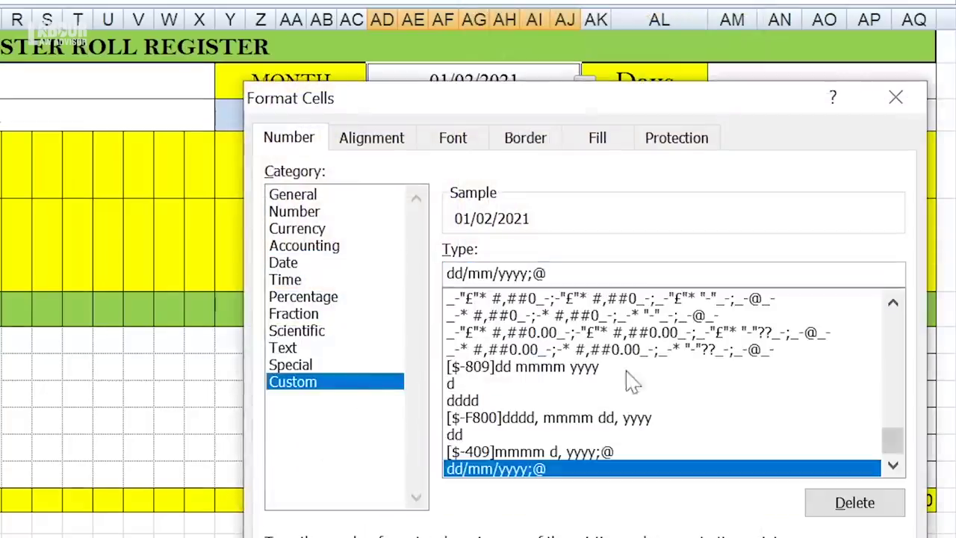
pyautogui.scroll(10, 654, 471)
pyautogui.click(516, 469)
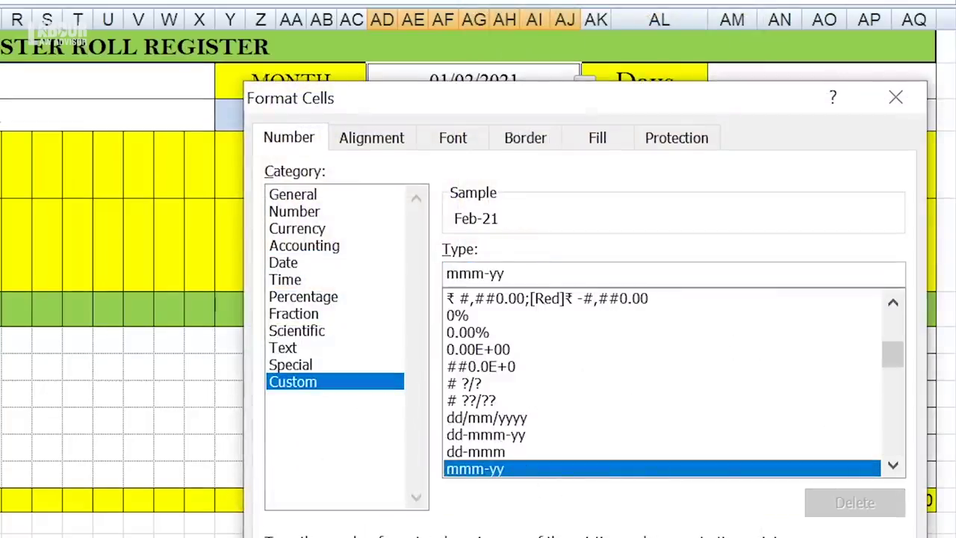
pyautogui.press('Return')
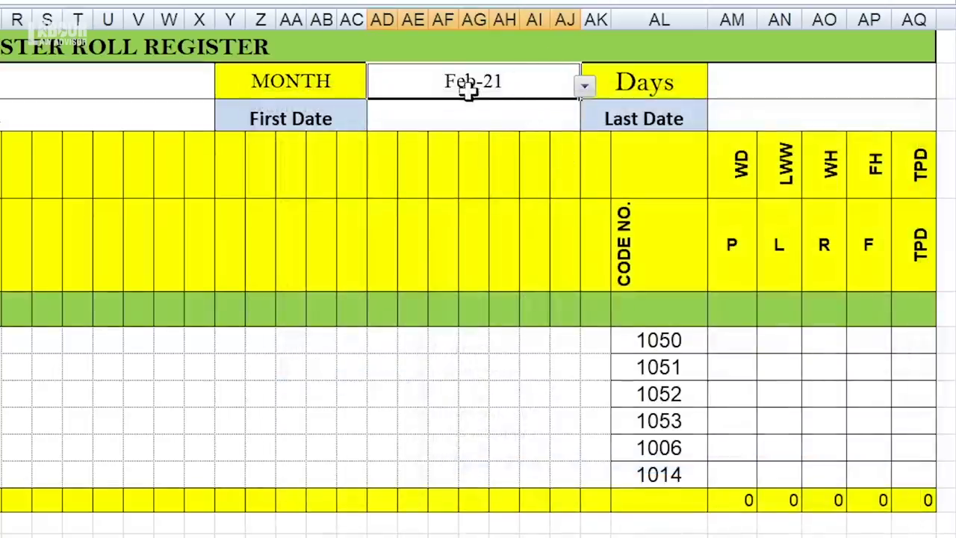
# Step: Enter =EOMONTH(AD2,0) in the cell beside Days
pyautogui.press('Return')
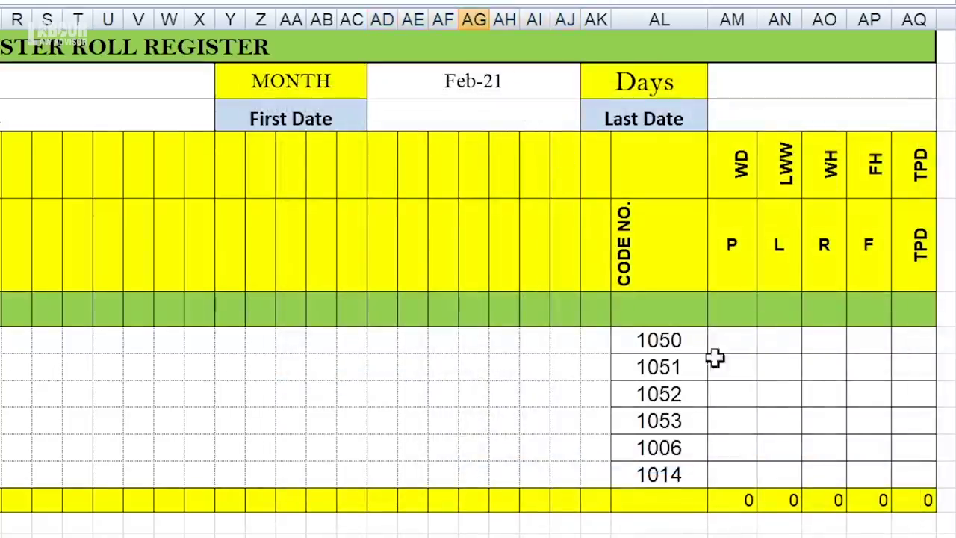
pyautogui.click(788, 81)
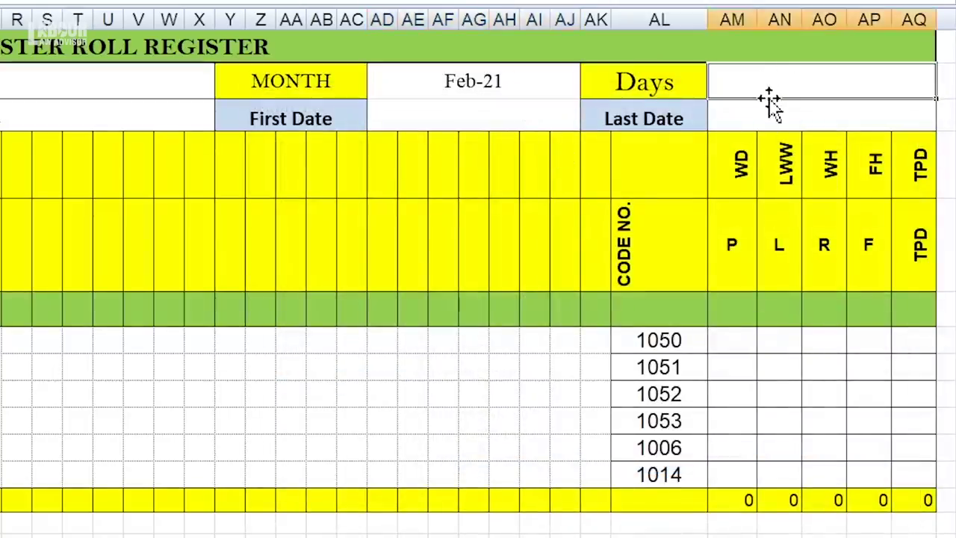
pyautogui.write('=')
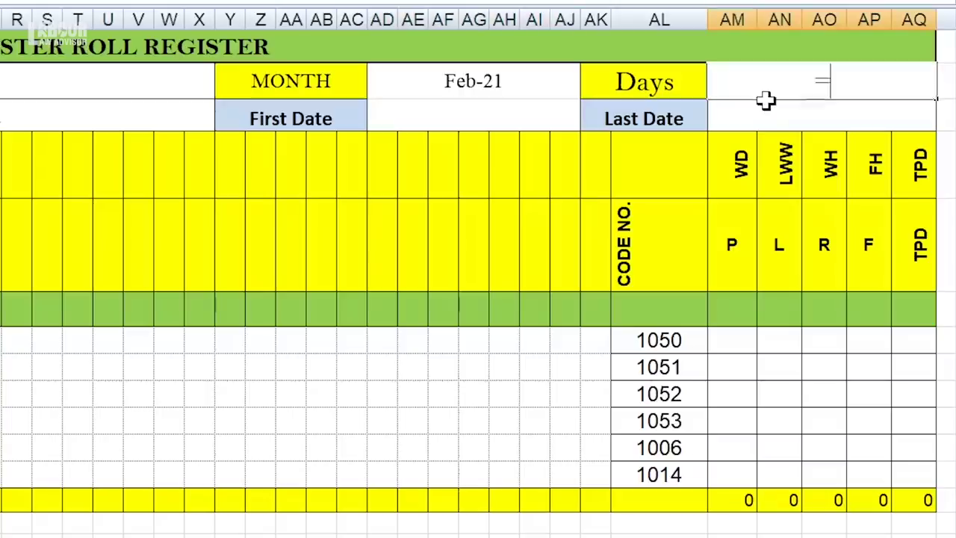
pyautogui.write('EOM')
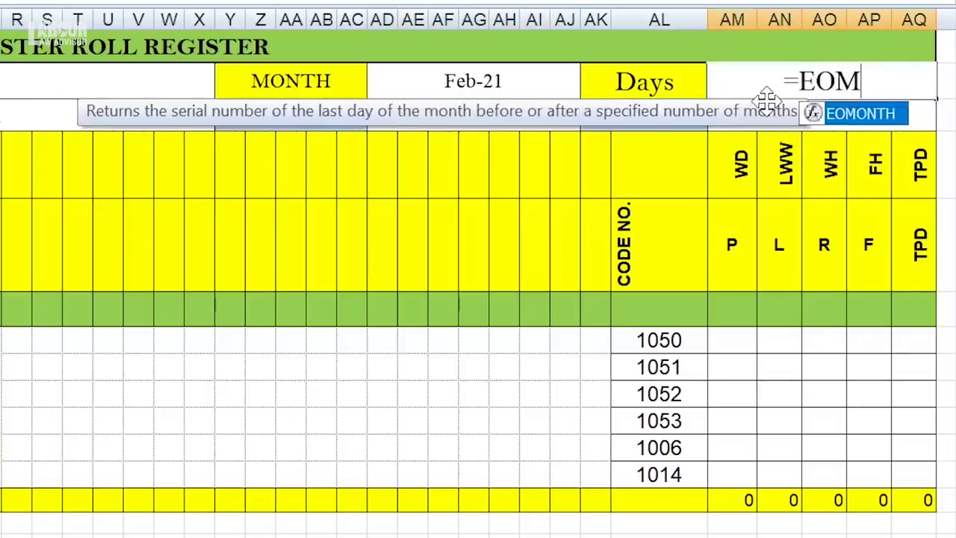
pyautogui.doubleClick(848, 114)
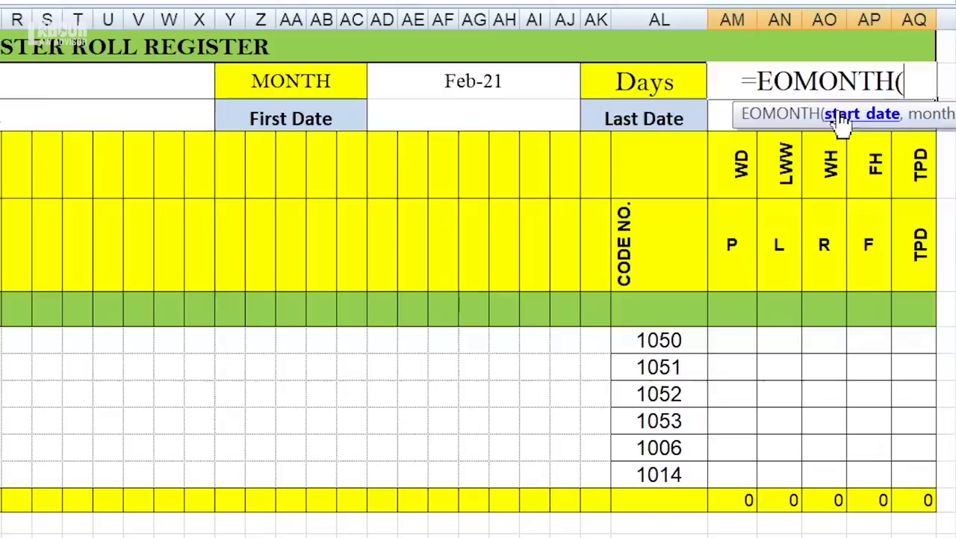
pyautogui.click(533, 79)
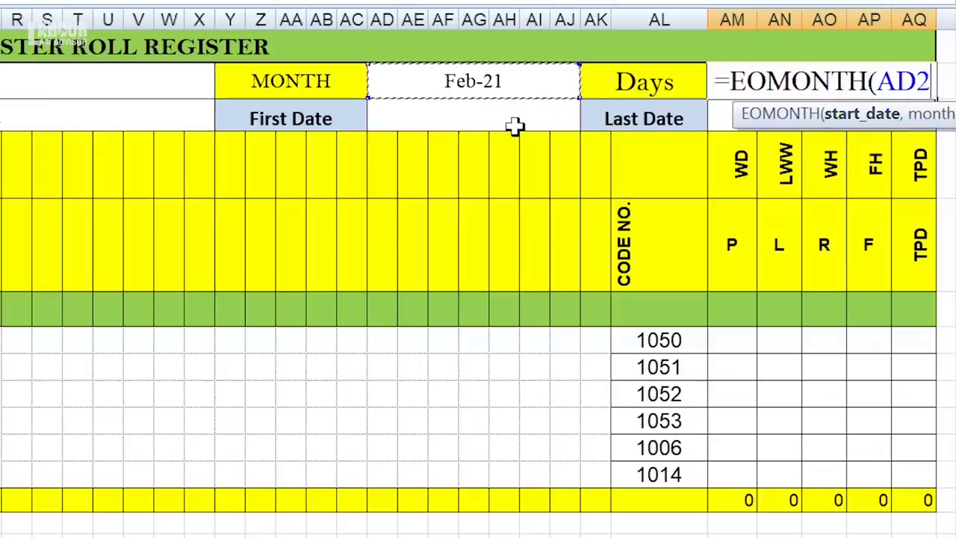
pyautogui.write(',0)')
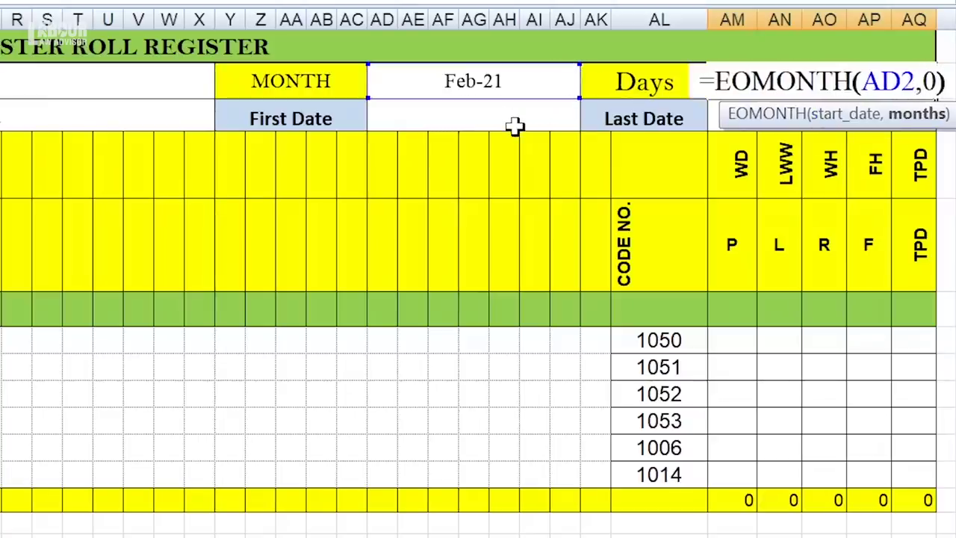
pyautogui.press('Return')
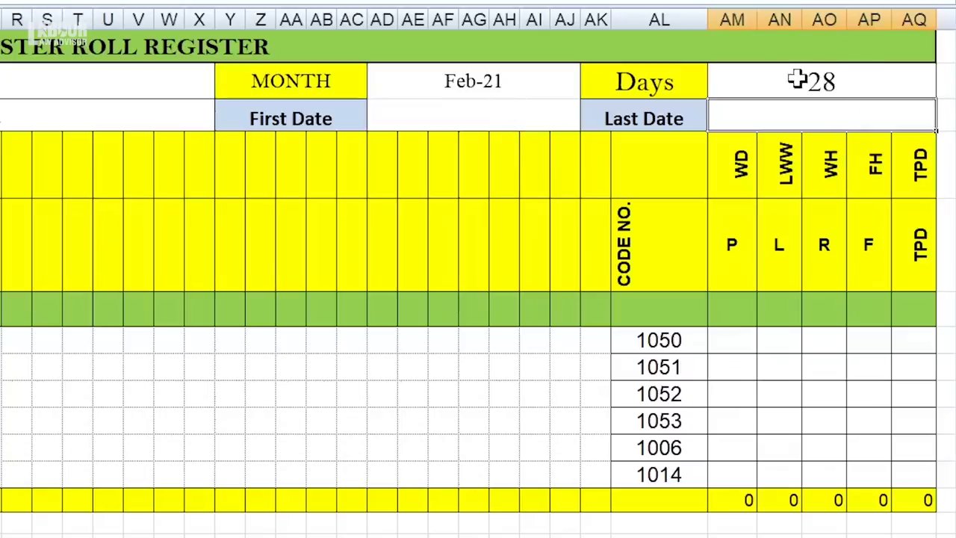
# Step: Give the Days cell the custom dd format so it shows 28
pyautogui.click(829, 83)
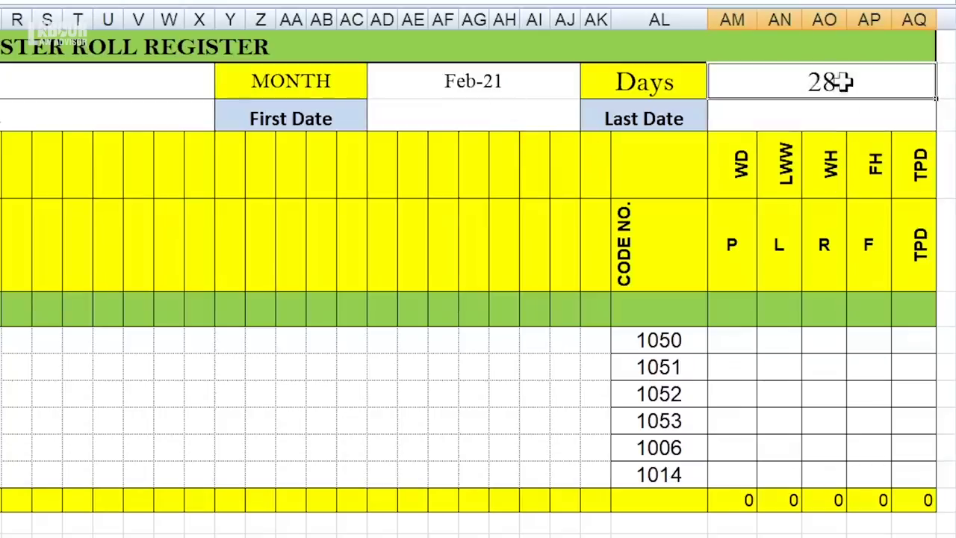
pyautogui.rightClick(804, 80)
pyautogui.click(684, 396)
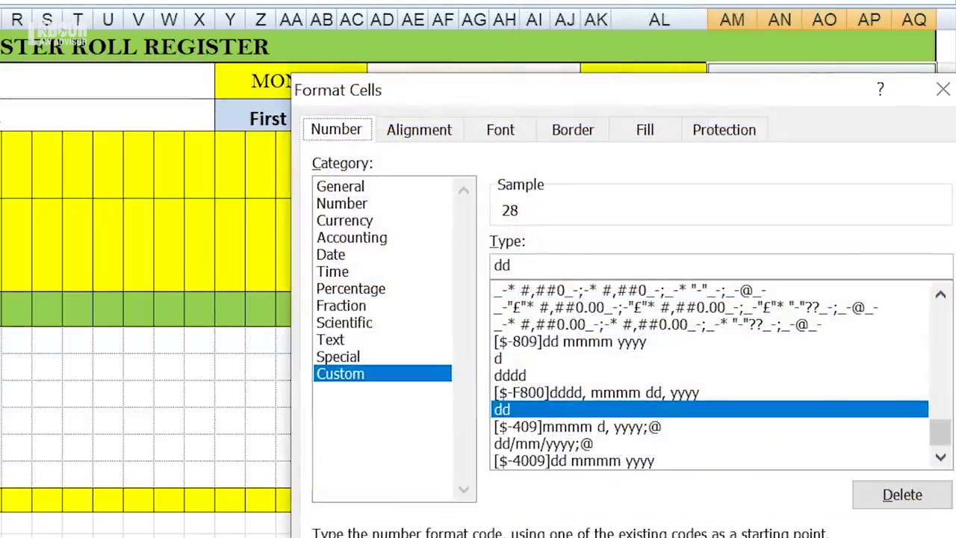
pyautogui.press('Return')
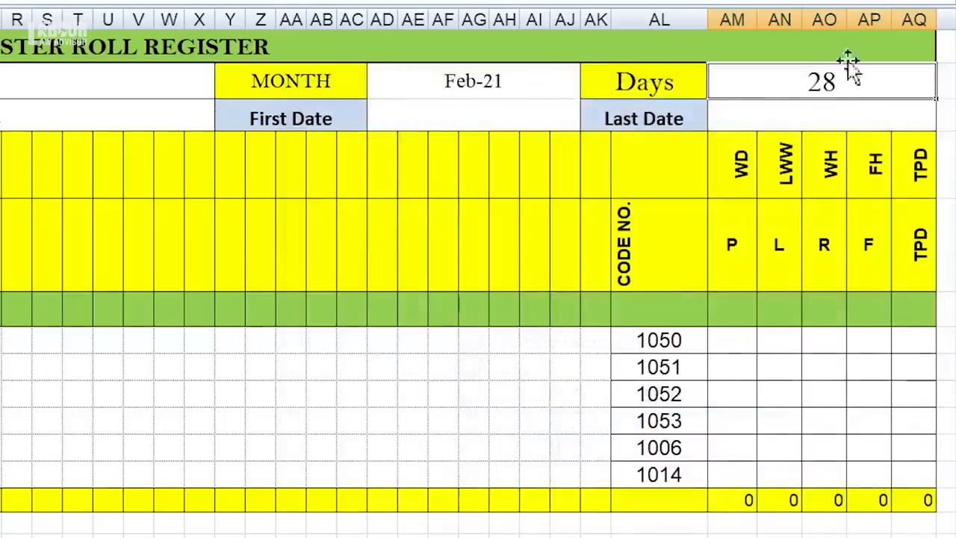
pyautogui.click(488, 123)
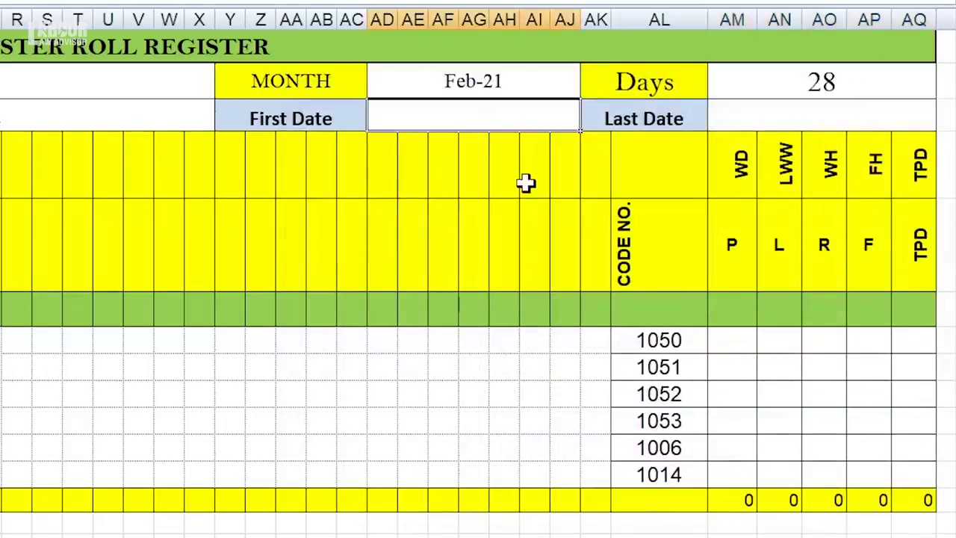
# Step: Set First Date to =AD2 (the MONTH cell) and Last Date to =AM2 (the Days cell)
pyautogui.write('=')
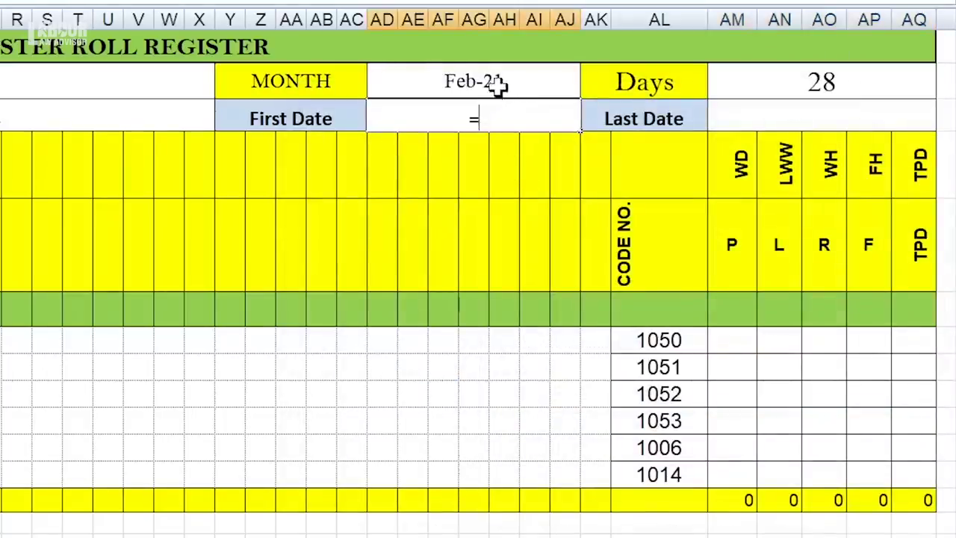
pyautogui.click(496, 86)
pyautogui.press('Return')
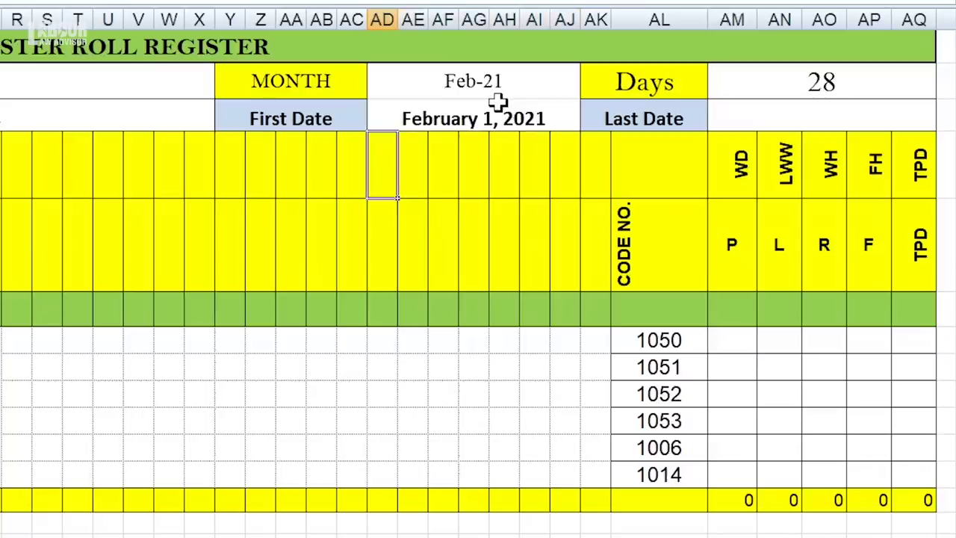
pyautogui.click(765, 115)
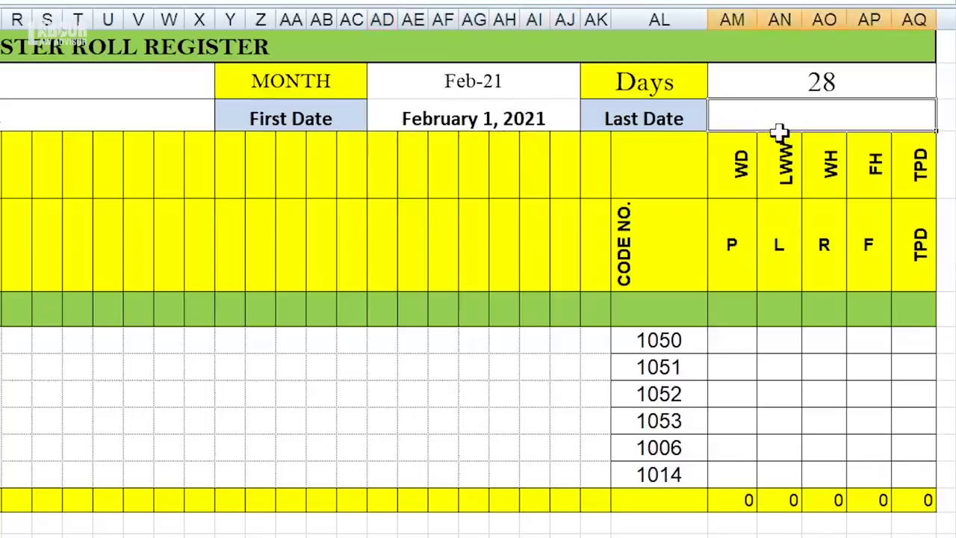
pyautogui.write('=')
pyautogui.click(798, 80)
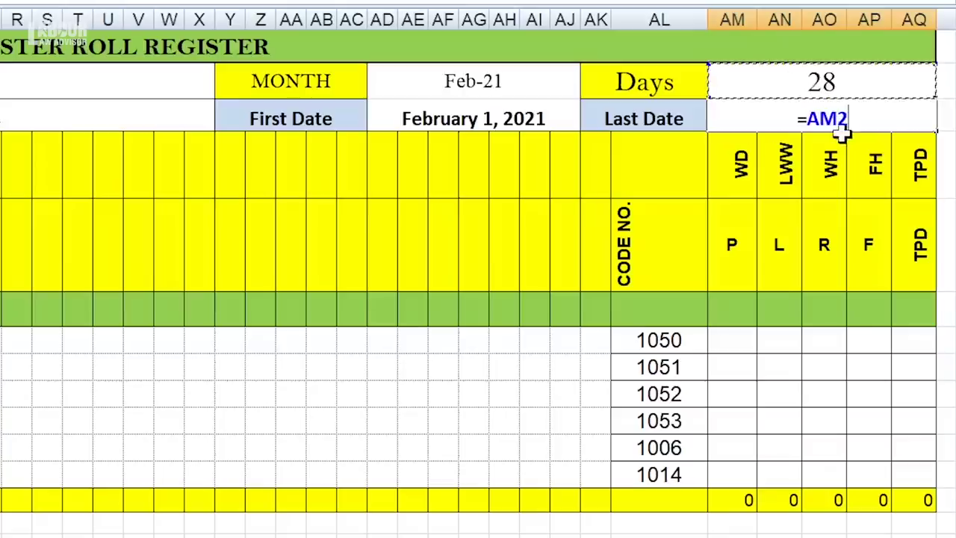
pyautogui.press('Return')
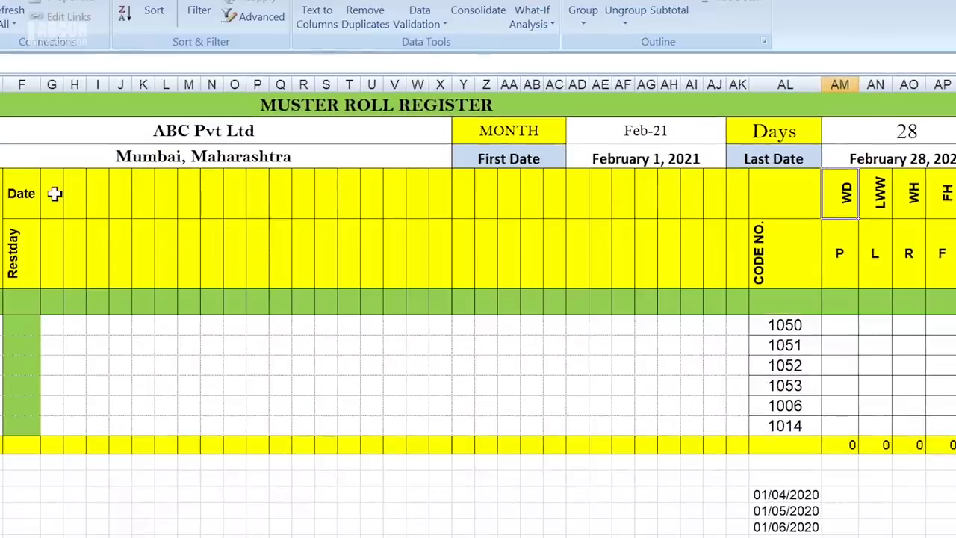
# Step: Enter 1 in G4 and type =IF(G4<$AM$3,G4+1,"") into H4
pyautogui.click(50, 193)
pyautogui.write('1')
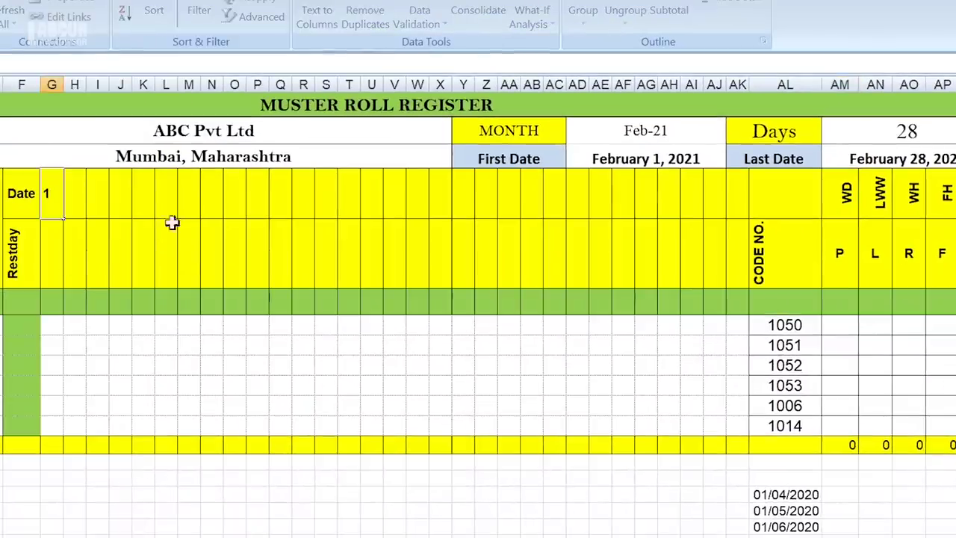
pyautogui.click(189, 254)
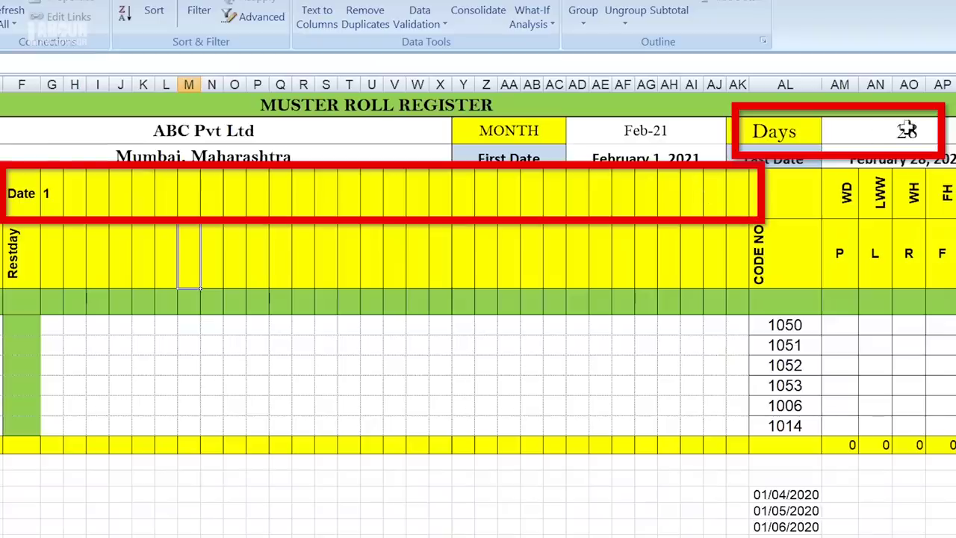
pyautogui.click(69, 194)
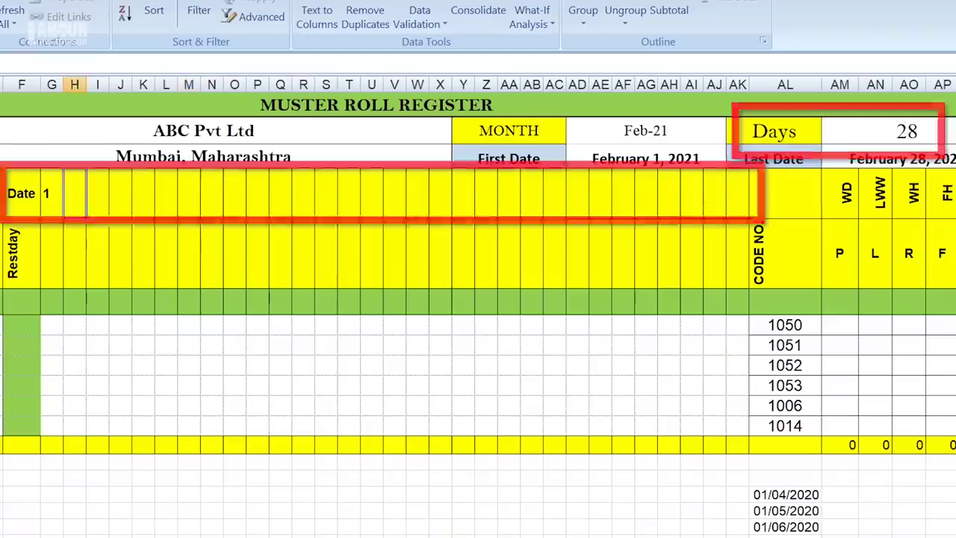
pyautogui.write('=IF(G4<$AM$3,G4+1,"")')
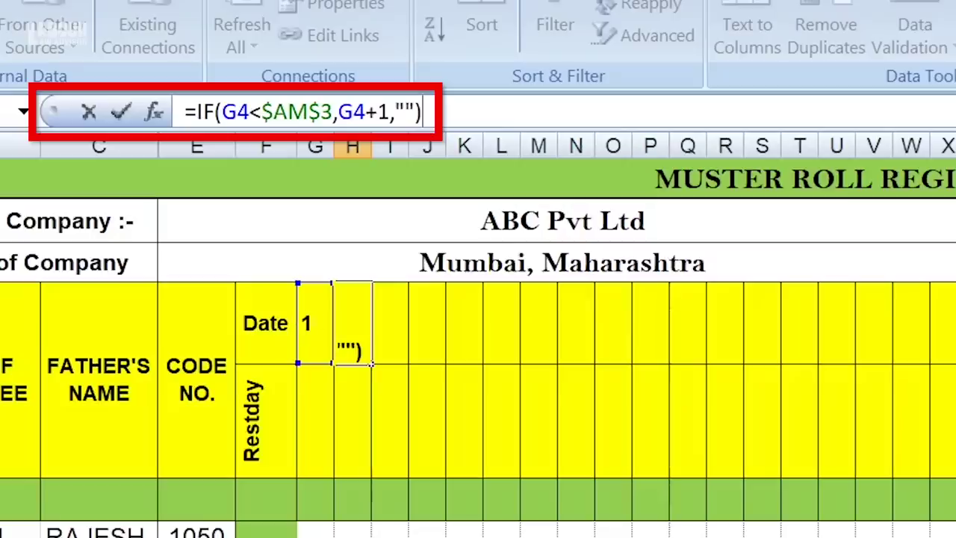
# Step: Commit the next-day formula and fill the Date row day numbers across to AK4
pyautogui.press('Return')
pyautogui.click(366, 357)
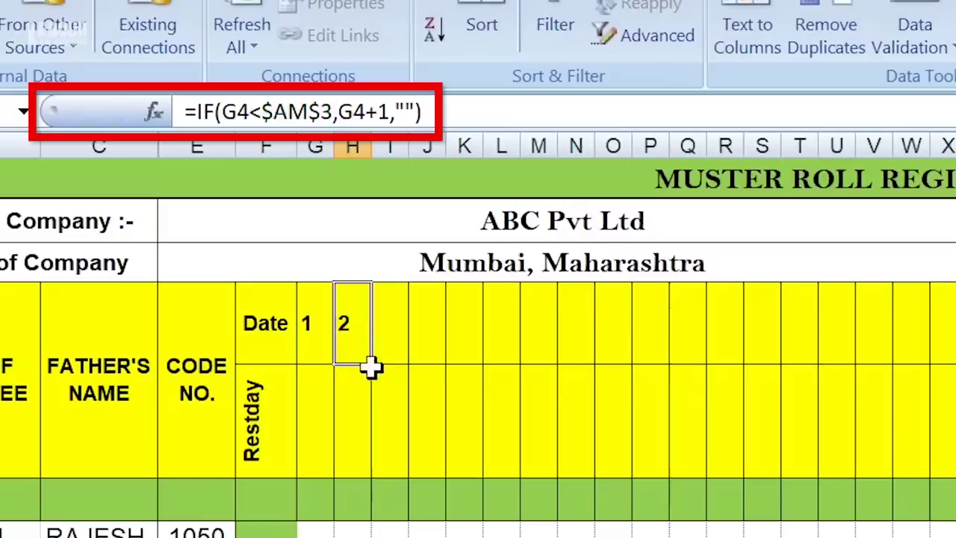
pyautogui.moveTo(371, 367); pyautogui.dragTo(762, 267)
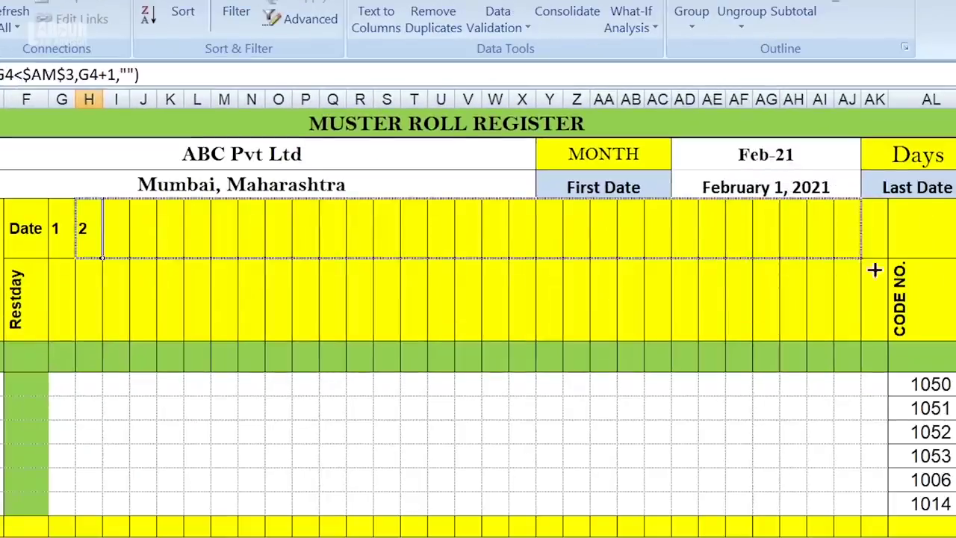
pyautogui.moveTo(763, 266); pyautogui.dragTo(888, 261)
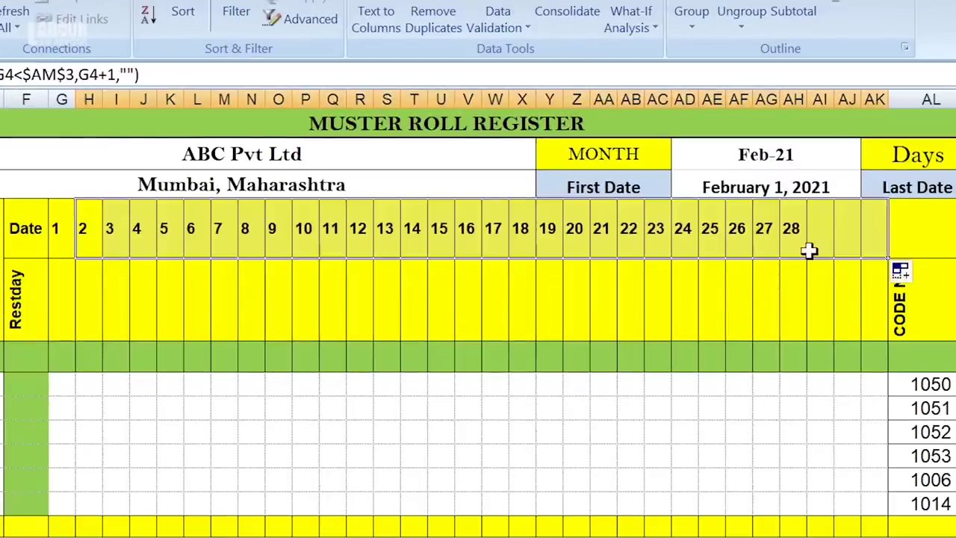
# Step: Set the MONTH to Jul-20 so the days run to 31, and select G5 under day 1
pyautogui.click(844, 148)
pyautogui.click(866, 160)
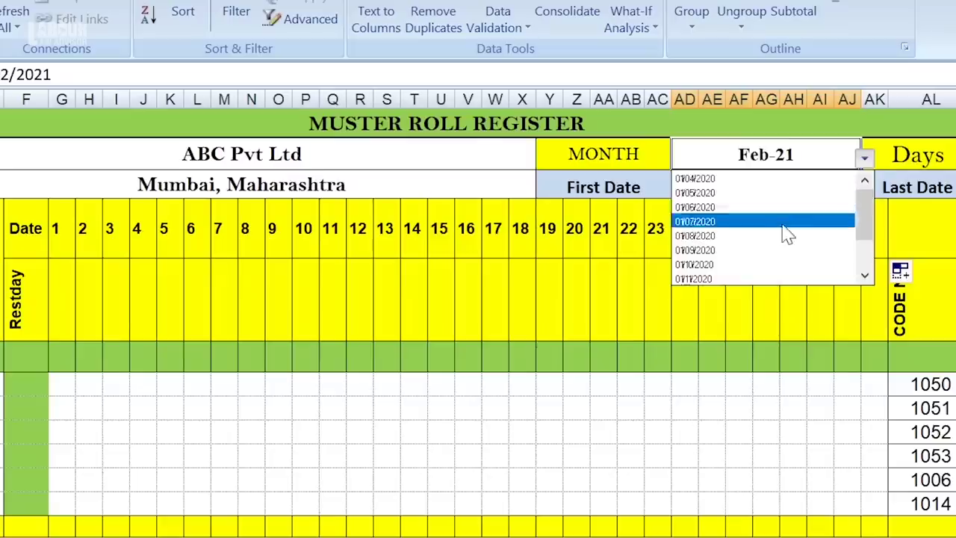
pyautogui.click(784, 221)
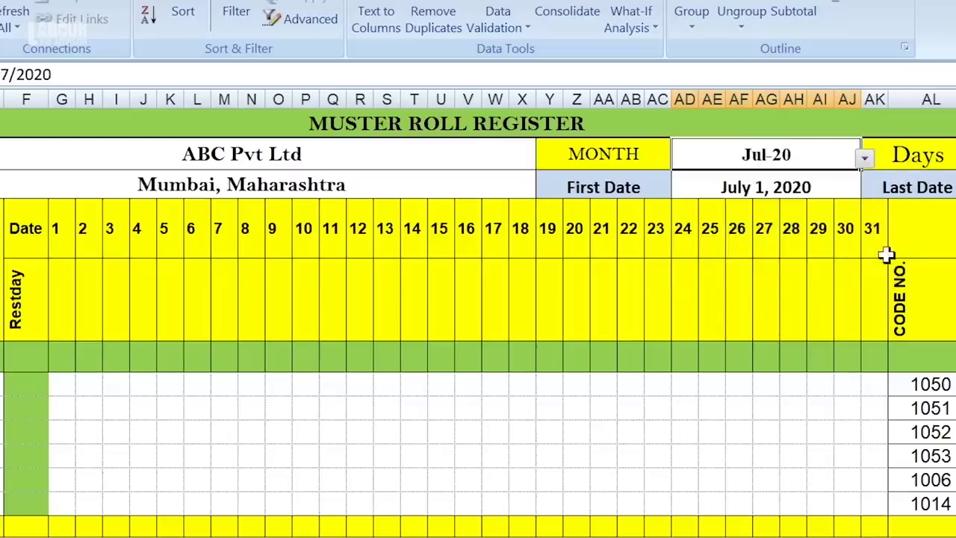
pyautogui.click(70, 301)
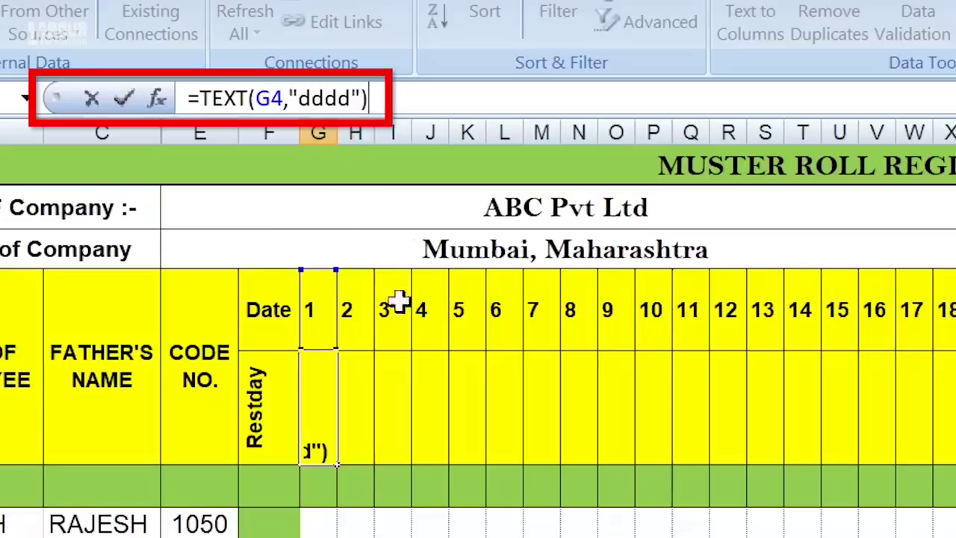
# Step: Fill the weekday-name formula from G5 across to AK5 and autofit row 5's height
pyautogui.press('Return')
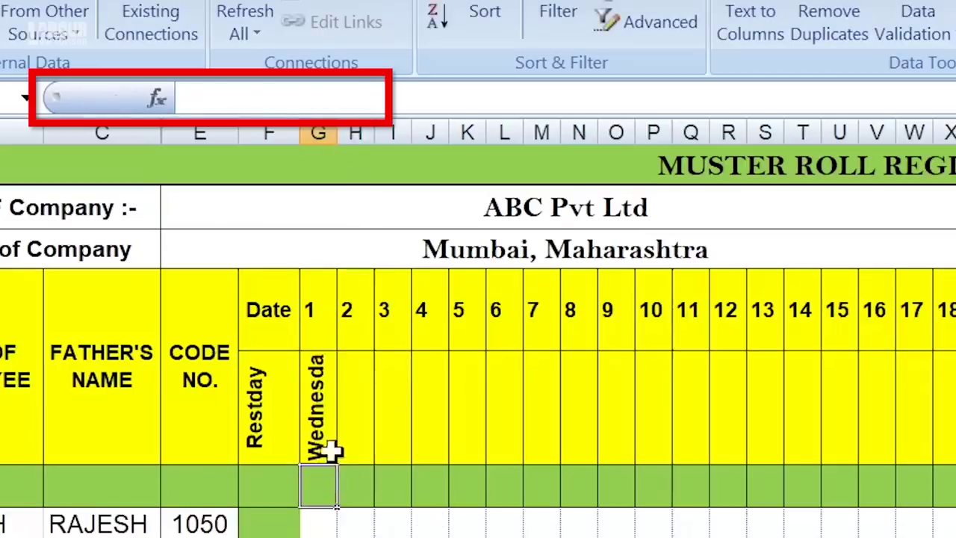
pyautogui.click(331, 453)
pyautogui.moveTo(337, 463); pyautogui.dragTo(953, 463)
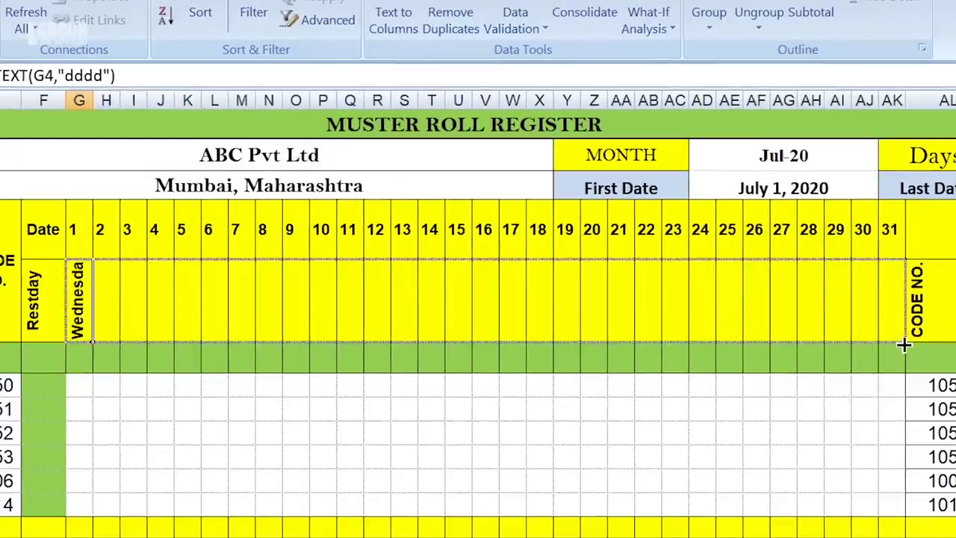
pyautogui.moveTo(952, 392); pyautogui.dragTo(905, 345)
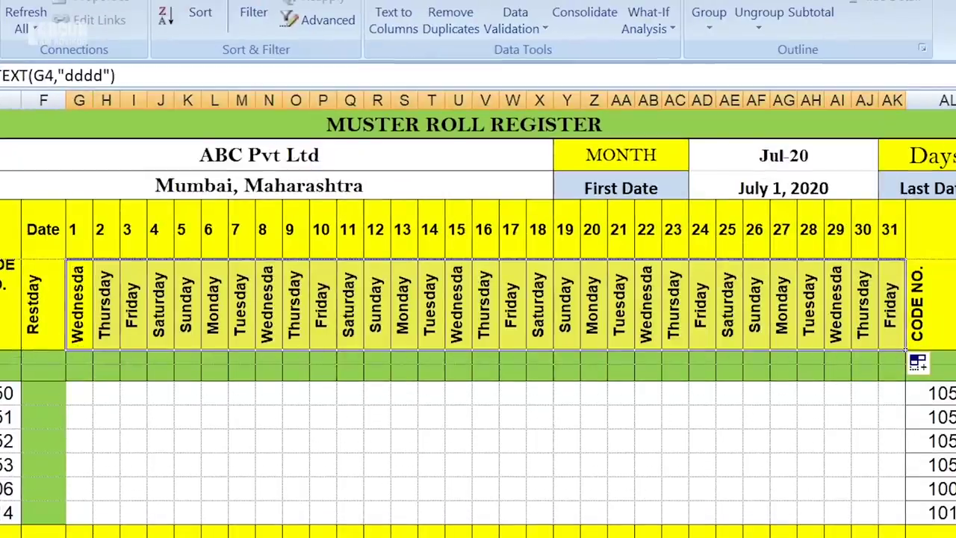
pyautogui.doubleClick(9, 349)
# Step: Change the MONTH to May-20 and then to Feb-21
pyautogui.click(843, 160)
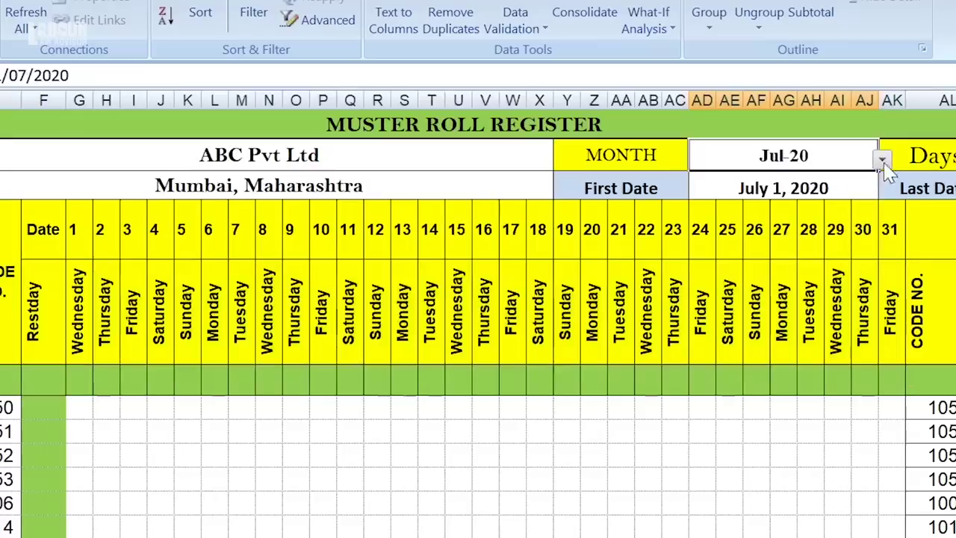
pyautogui.click(882, 159)
pyautogui.click(847, 192)
pyautogui.click(882, 161)
pyautogui.click(836, 200)
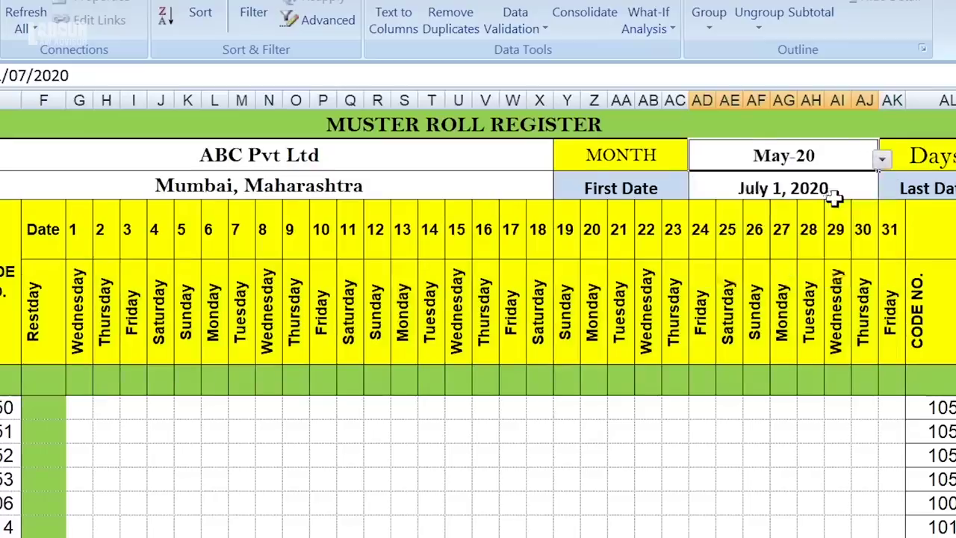
pyautogui.click(881, 161)
pyautogui.scroll(-2, 851, 258)
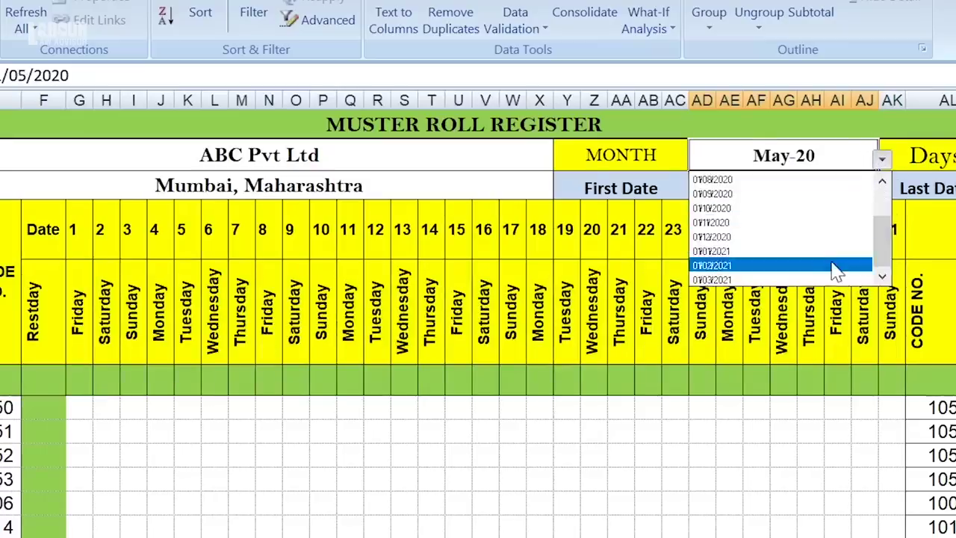
pyautogui.click(835, 265)
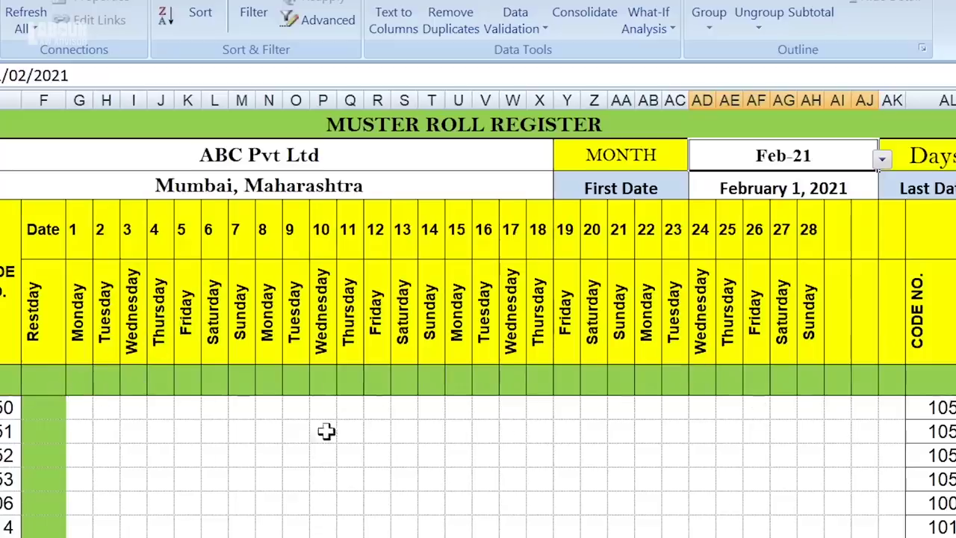
pyautogui.click(87, 375)
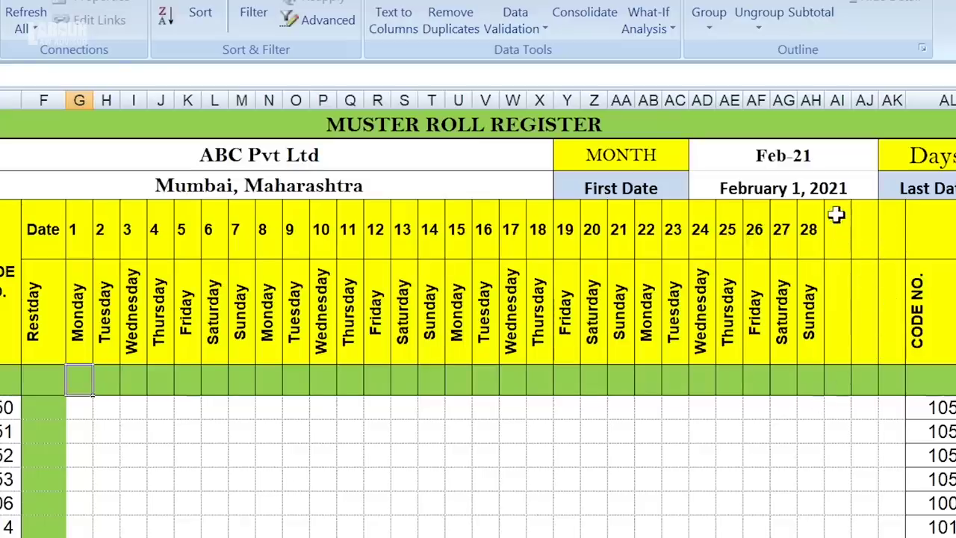
# Step: Check AI4:AK4 beyond day 28, then enter =IF(G4<=$AM$2,WEEKDAY(G$4),0) in G6
pyautogui.moveTo(836, 216); pyautogui.dragTo(892, 216)
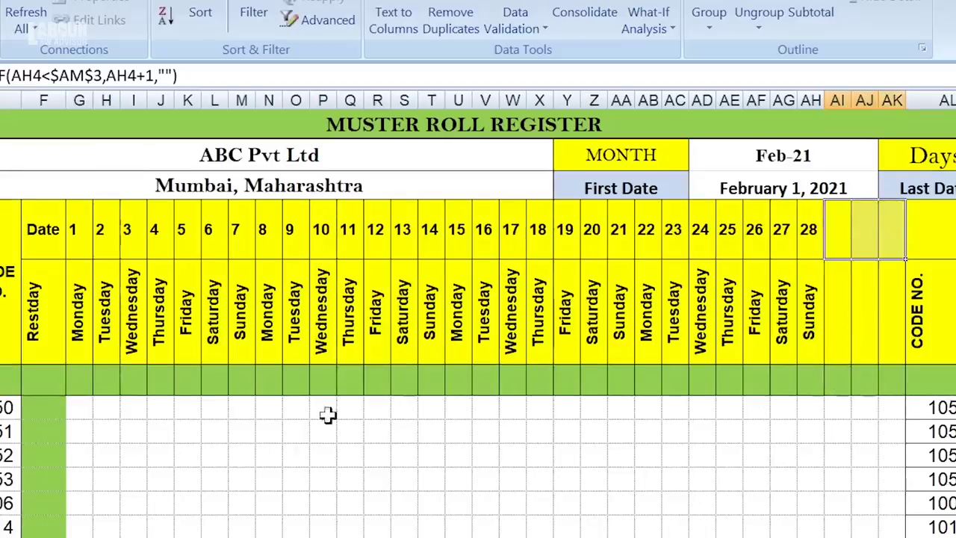
pyautogui.click(80, 378)
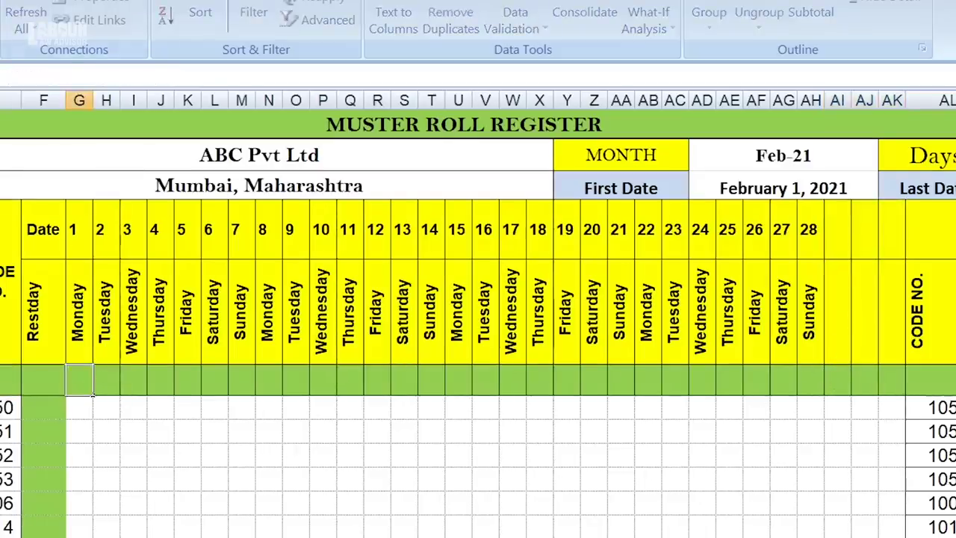
pyautogui.write('=IF(G4<=$AM$2,WEEKDAY(G$4),0)')
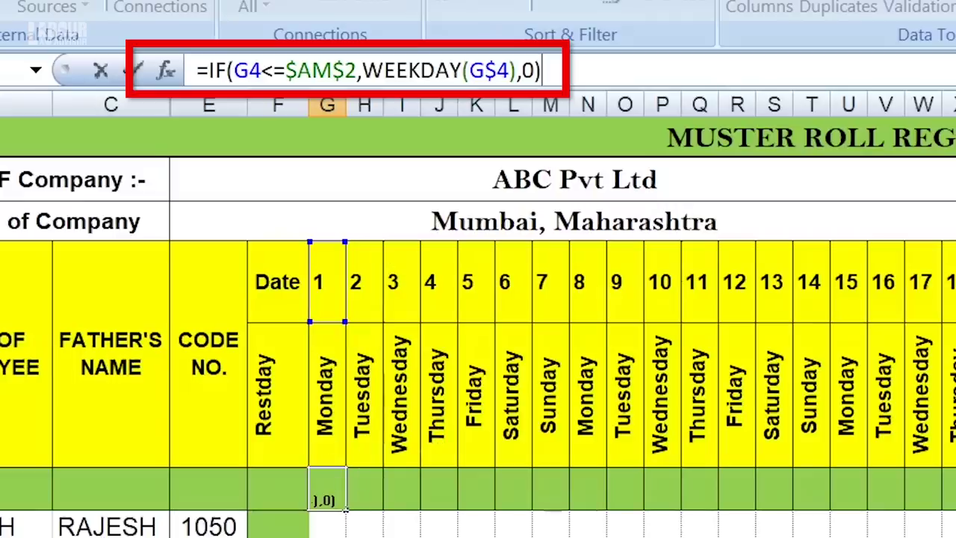
# Step: Fill the weekday-number formula from G6 across row 6 to the last day column
pyautogui.press('Return')
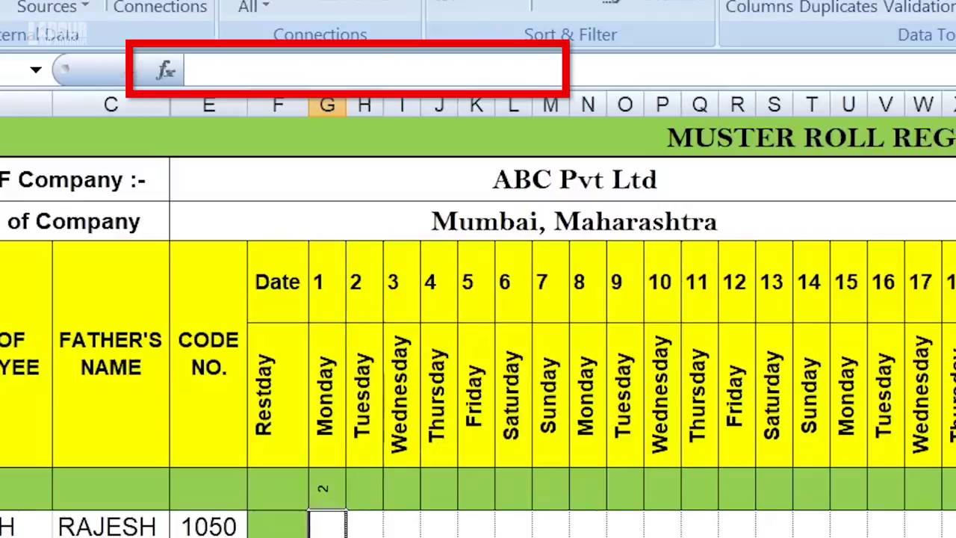
pyautogui.click(328, 501)
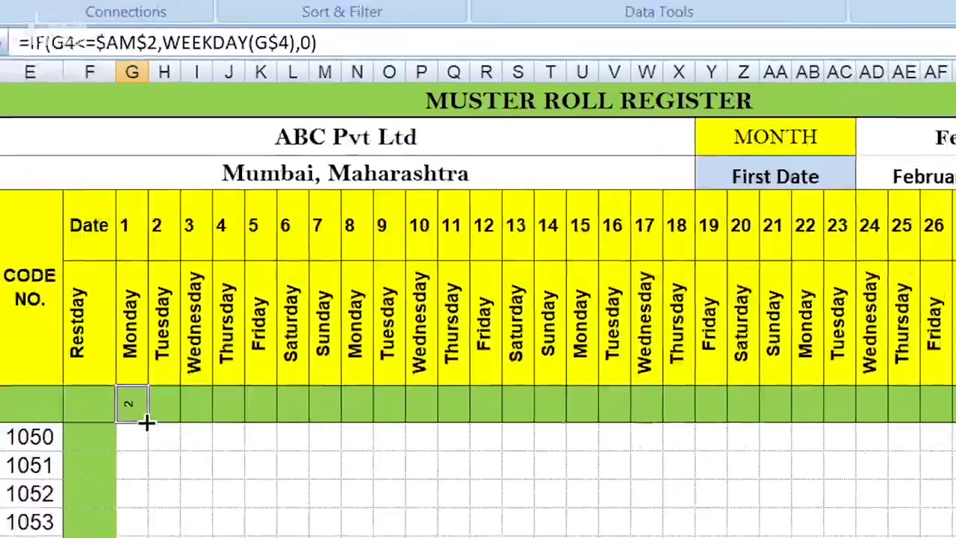
pyautogui.moveTo(345, 512)
pyautogui.mouseDown()
pyautogui.moveTo(821, 382)
pyautogui.moveTo(930, 369)
pyautogui.mouseUp()
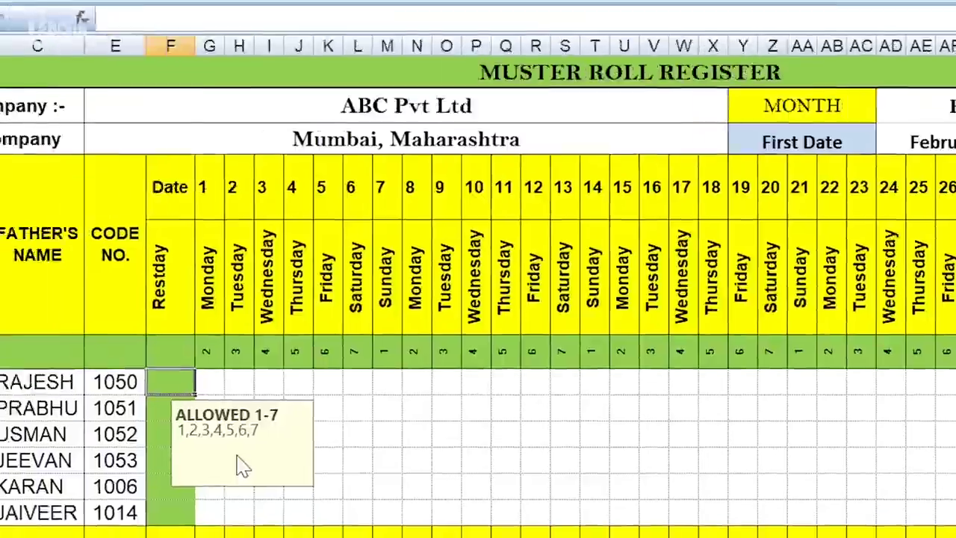
# Step: Enter rest day 1 for all six employees
pyautogui.write('1')
pyautogui.press('Return')
pyautogui.write('1')
pyautogui.press('Return')
pyautogui.write('1')
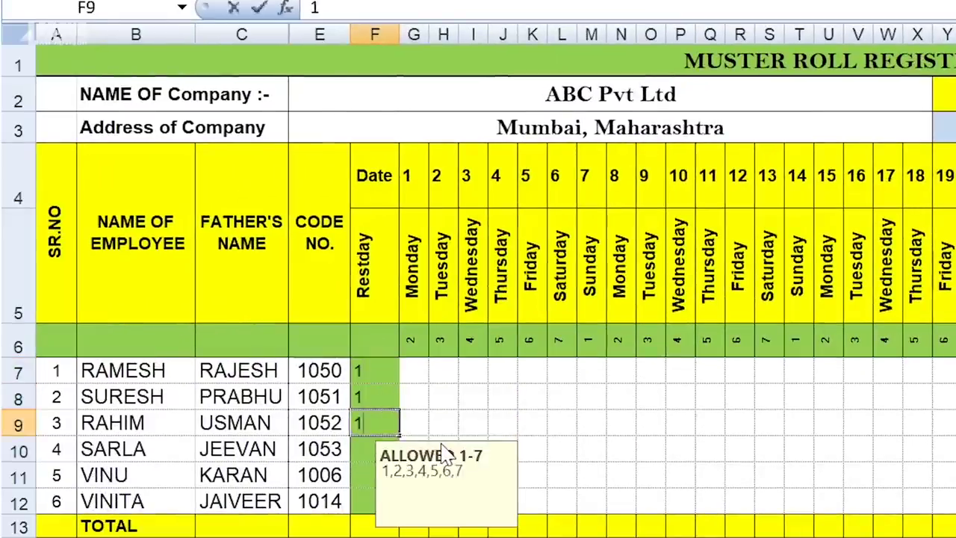
pyautogui.press('Return')
pyautogui.write('1')
pyautogui.press('Return')
pyautogui.write('1')
pyautogui.press('Return')
pyautogui.write('1')
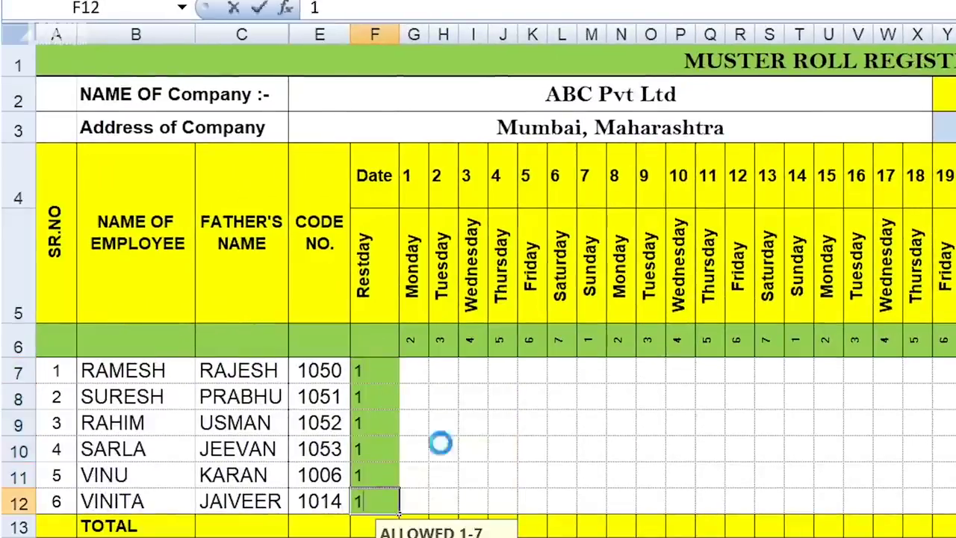
pyautogui.press('Return')
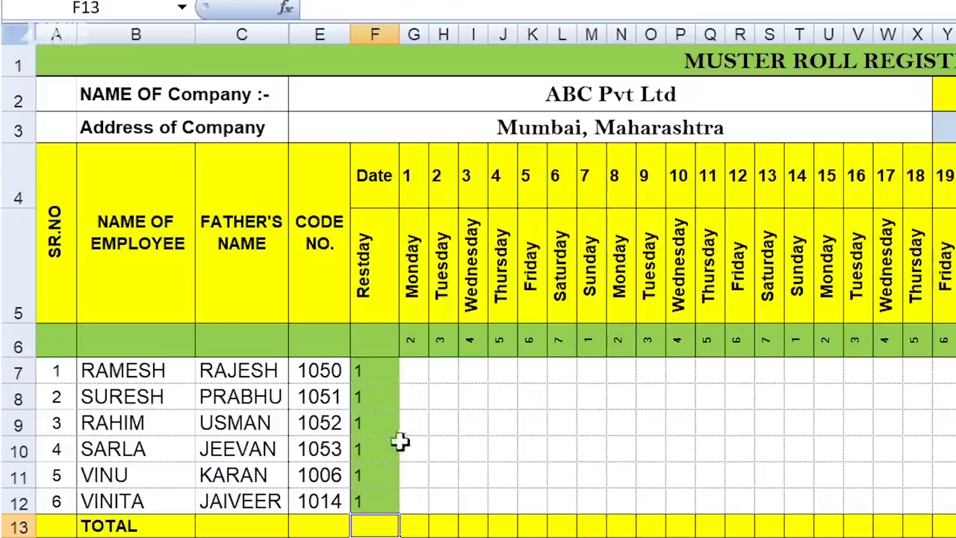
# Step: Select the attendance grid from G7 to the last day column through row 12
pyautogui.click(420, 374)
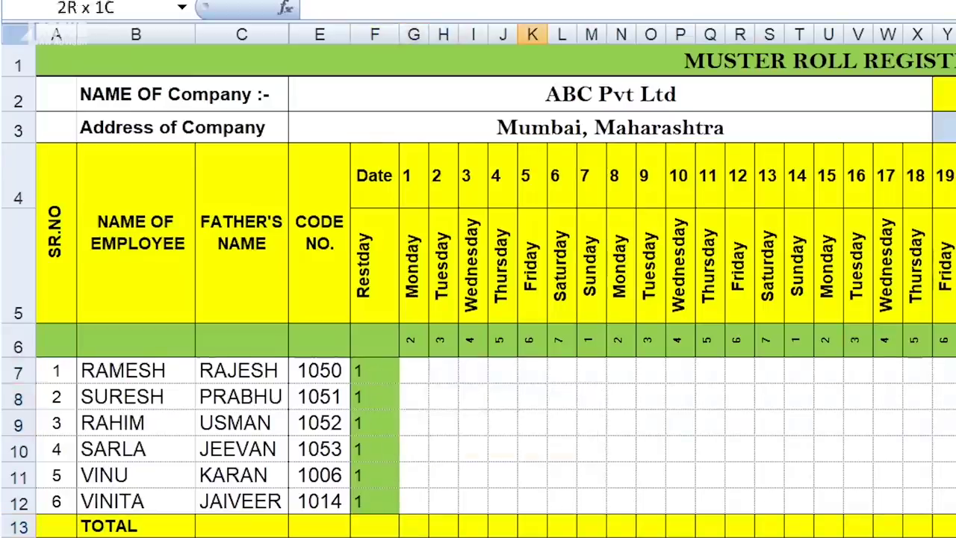
pyautogui.click(417, 368)
pyautogui.moveTo(416, 367); pyautogui.dragTo(950, 488)
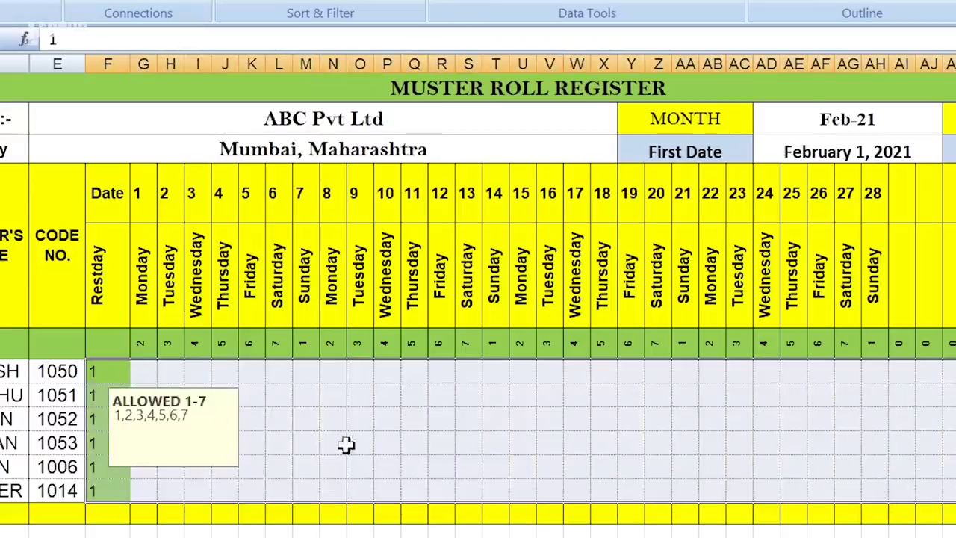
# Step: Apply List data validation with codes A,P,L,S,F,R to the attendance grid G7:AJ12
pyautogui.click(253, 418)
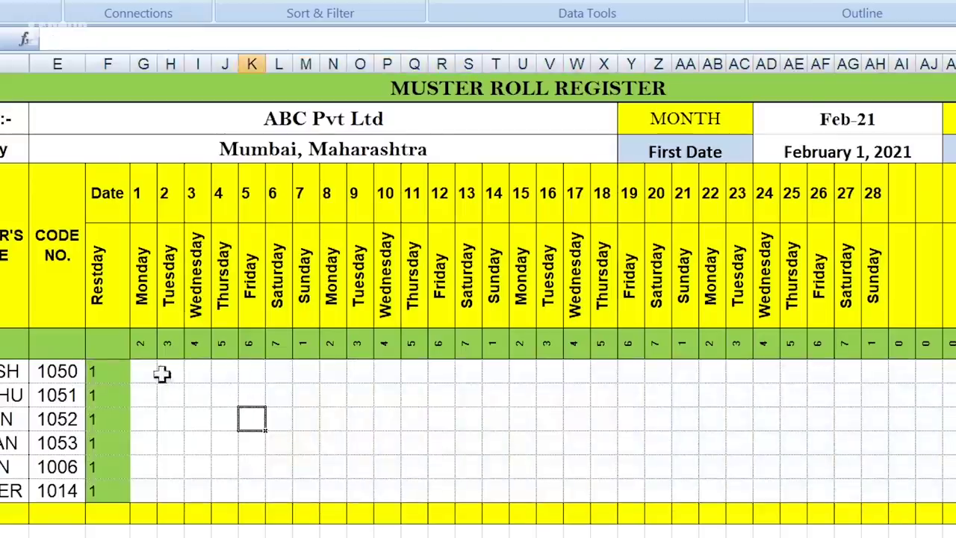
pyautogui.moveTo(144, 371)
pyautogui.mouseDown()
pyautogui.moveTo(258, 406)
pyautogui.moveTo(949, 491)
pyautogui.mouseUp()
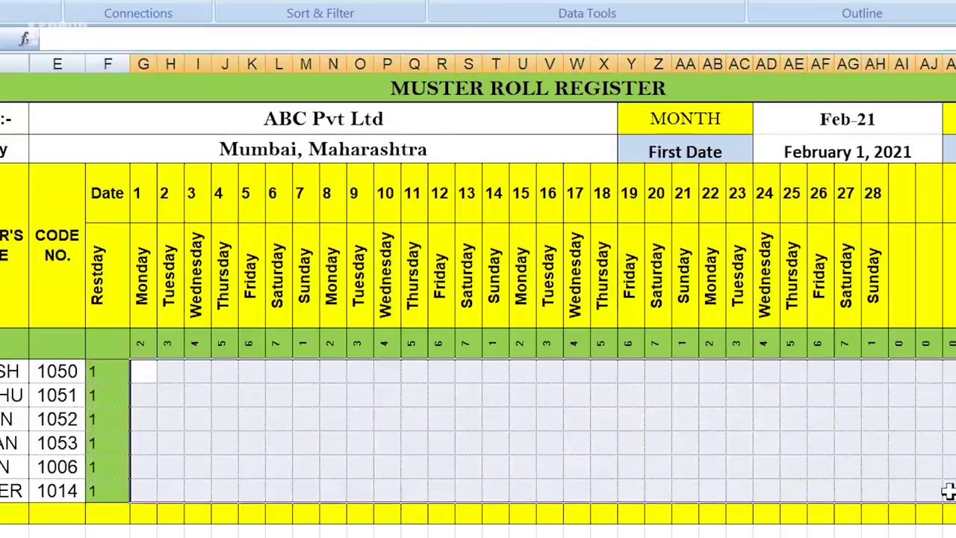
pyautogui.click(221, 381)
pyautogui.moveTo(141, 374); pyautogui.dragTo(950, 491)
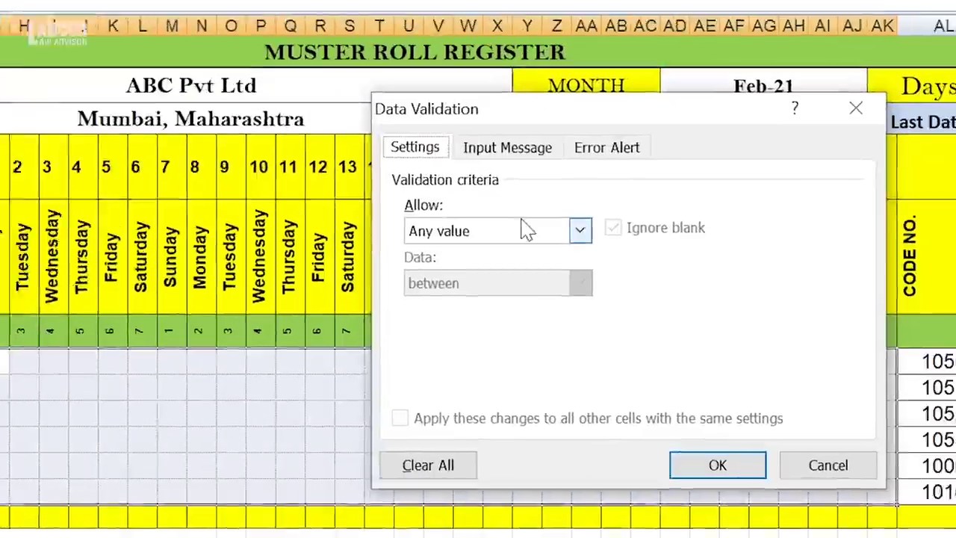
pyautogui.click(331, 198)
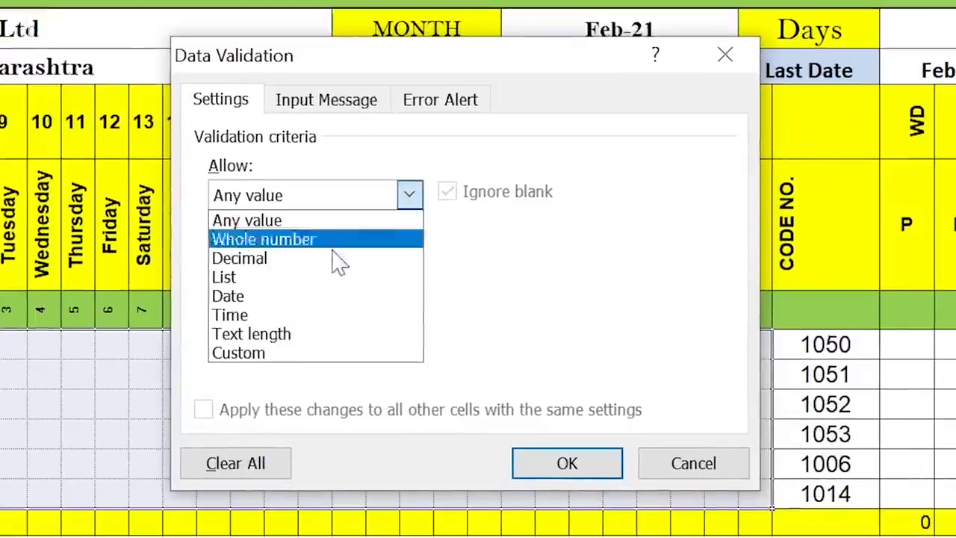
pyautogui.click(329, 278)
pyautogui.write('A,P,')
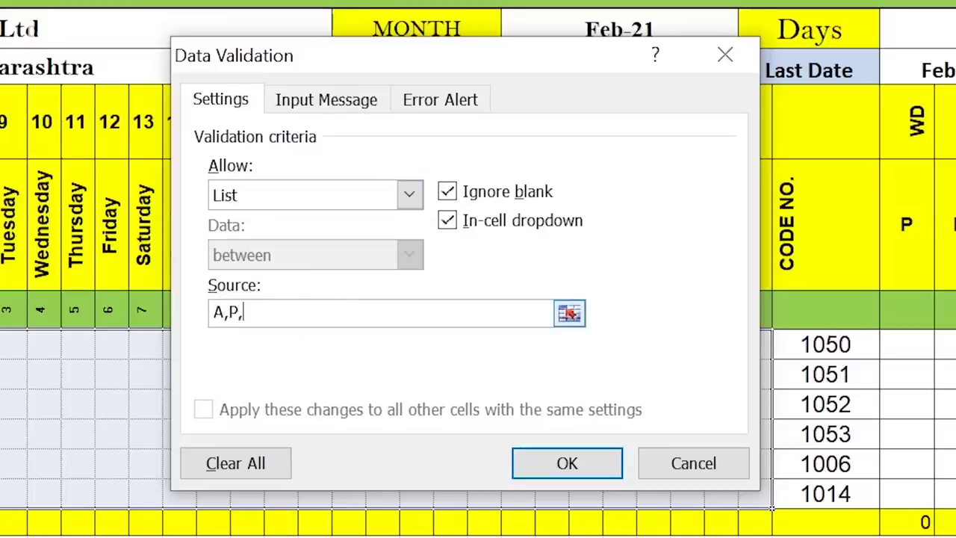
pyautogui.write('L,S,F,R')
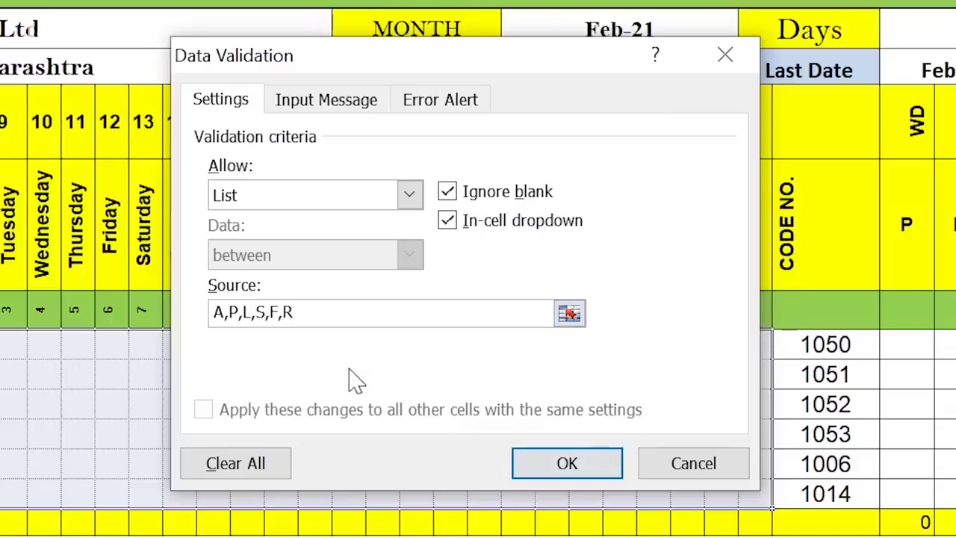
pyautogui.click(568, 469)
# Step: Choose S for employee 1052 on days 8 and 12 and R on day 15
pyautogui.click(396, 392)
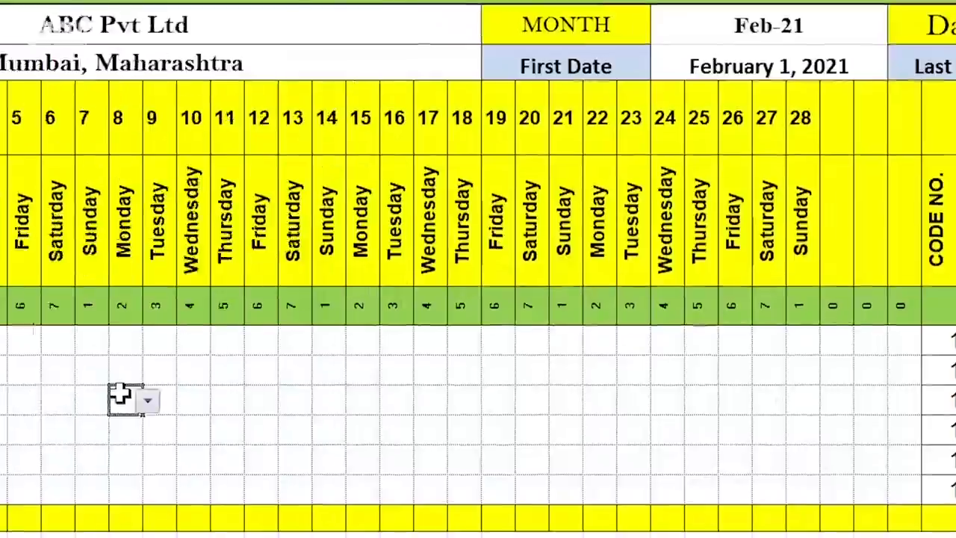
pyautogui.click(416, 393)
pyautogui.click(408, 471)
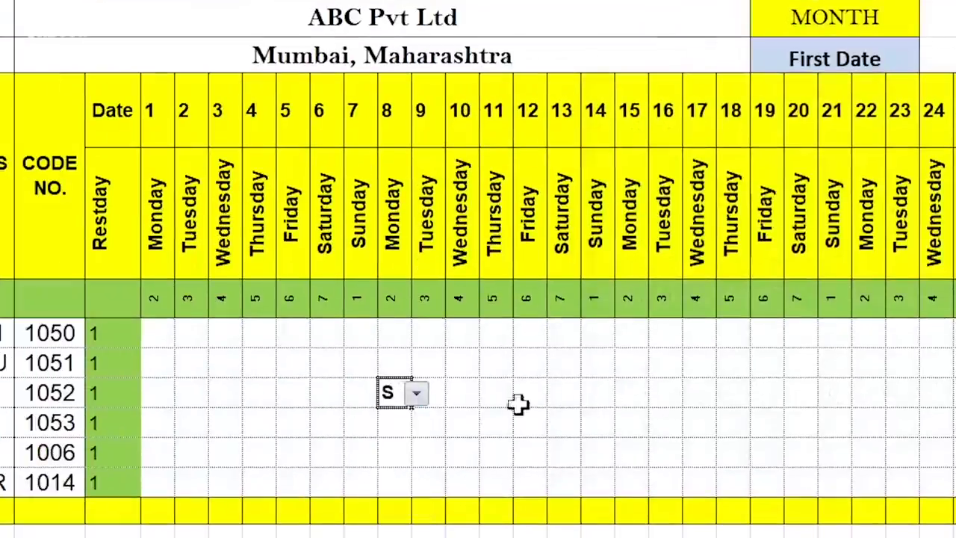
pyautogui.click(523, 396)
pyautogui.click(551, 394)
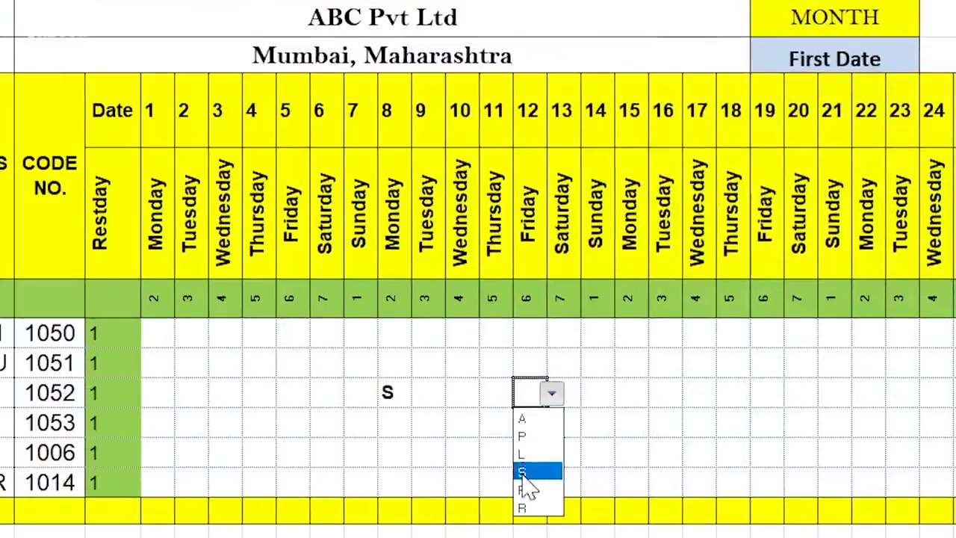
pyautogui.click(543, 473)
pyautogui.click(644, 396)
pyautogui.click(656, 396)
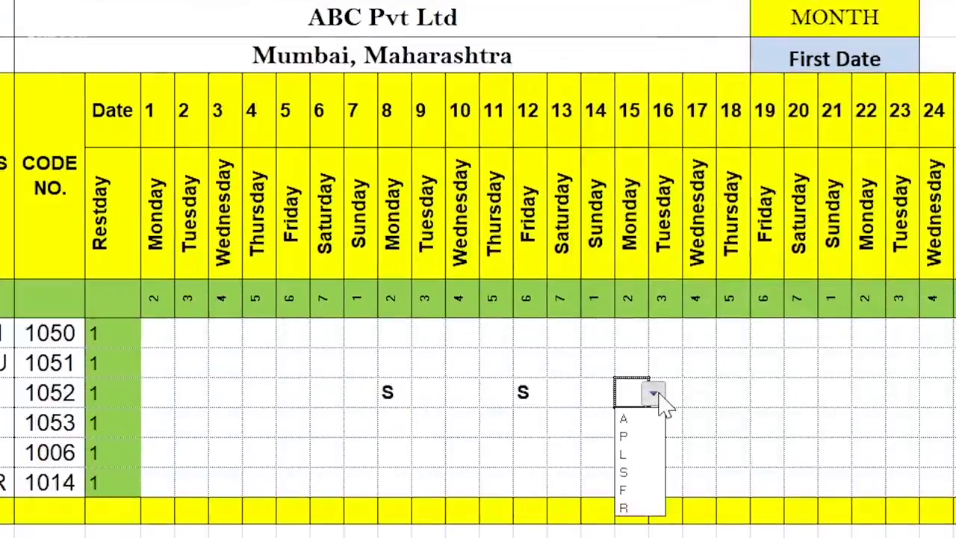
pyautogui.click(647, 509)
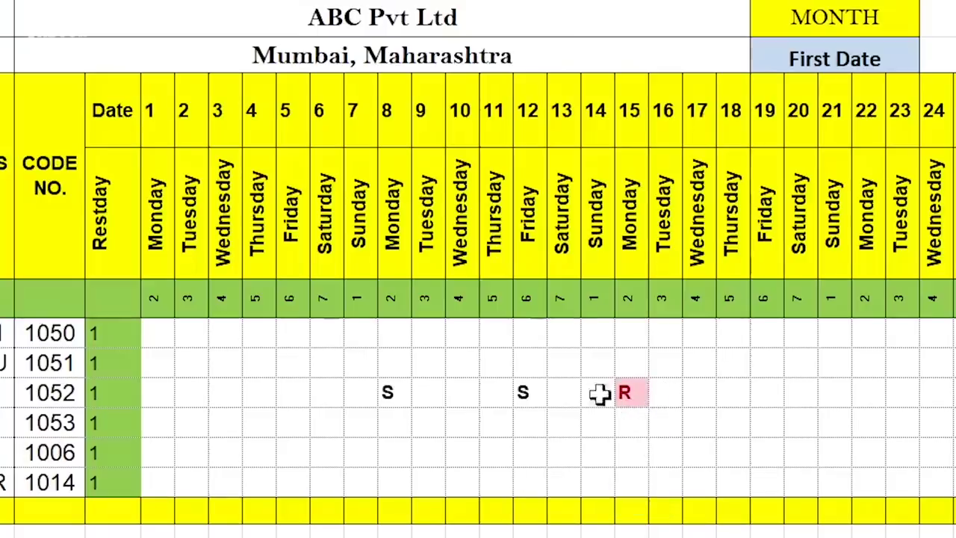
pyautogui.moveTo(155, 332); pyautogui.dragTo(891, 487)
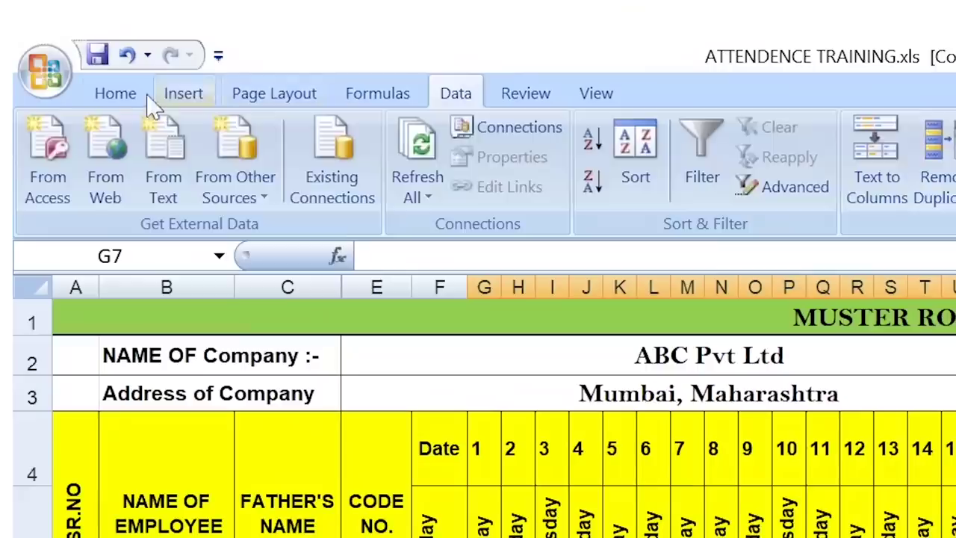
# Step: Create a new conditional formatting rule for cells whose value equals S
pyautogui.scroll(4, 217, 119)
pyautogui.click(418, 56)
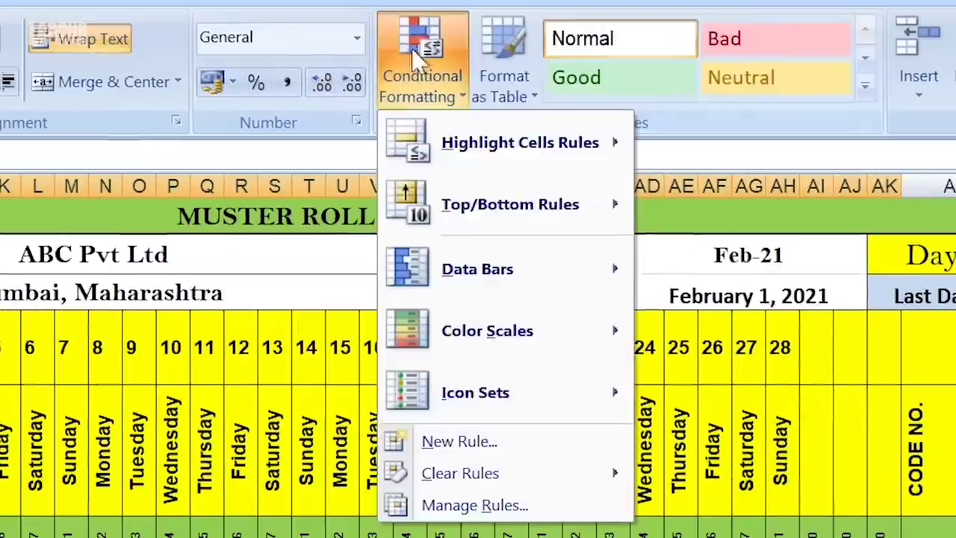
pyautogui.click(526, 508)
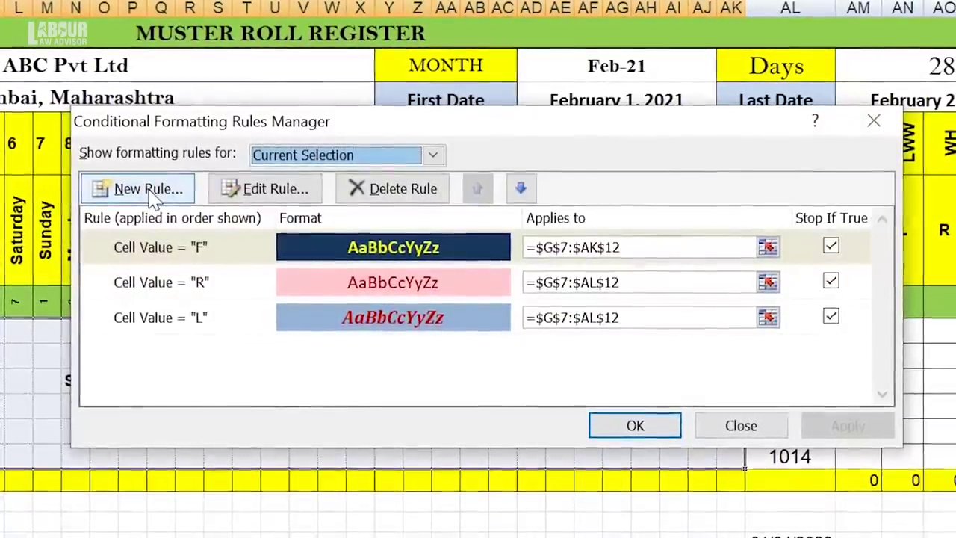
pyautogui.click(148, 191)
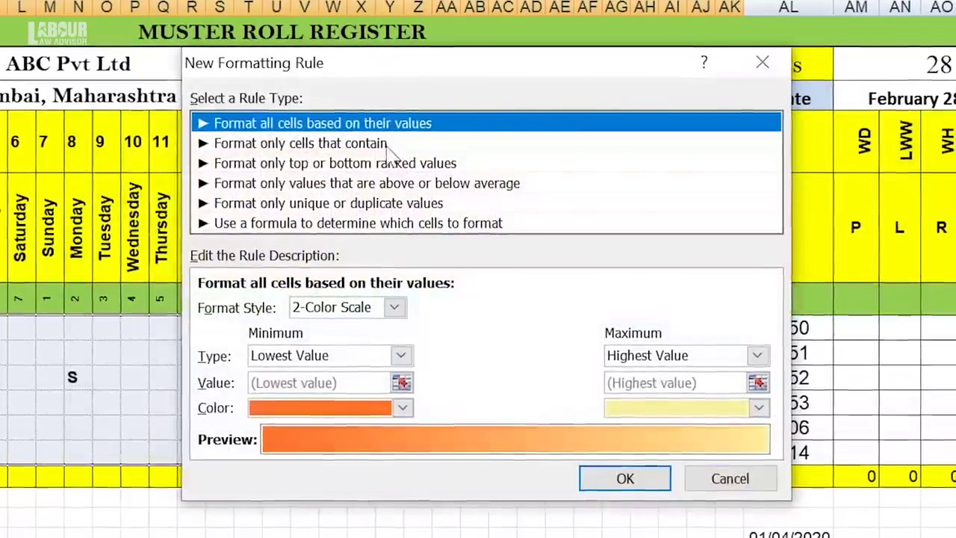
pyautogui.click(374, 144)
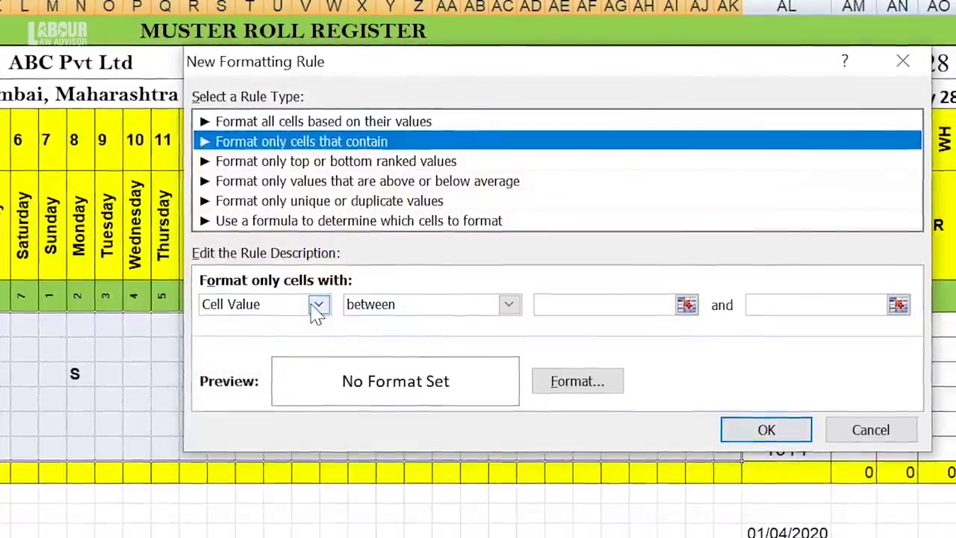
pyautogui.click(318, 304)
pyautogui.click(224, 323)
pyautogui.click(426, 310)
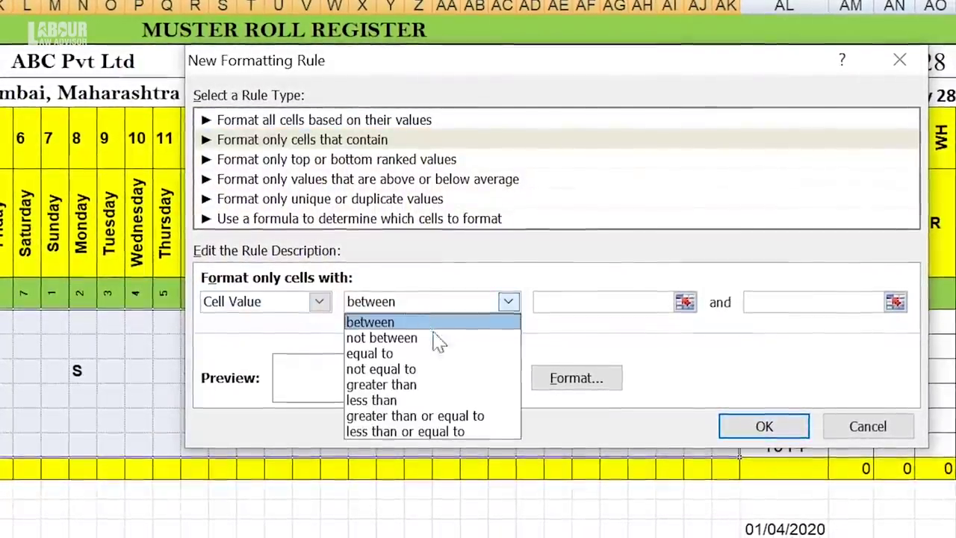
pyautogui.click(441, 356)
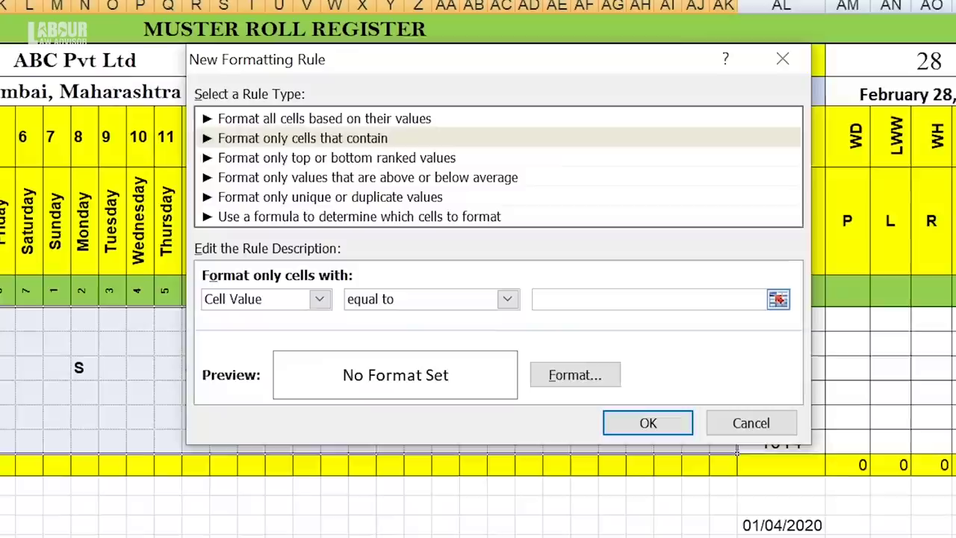
pyautogui.write('S')
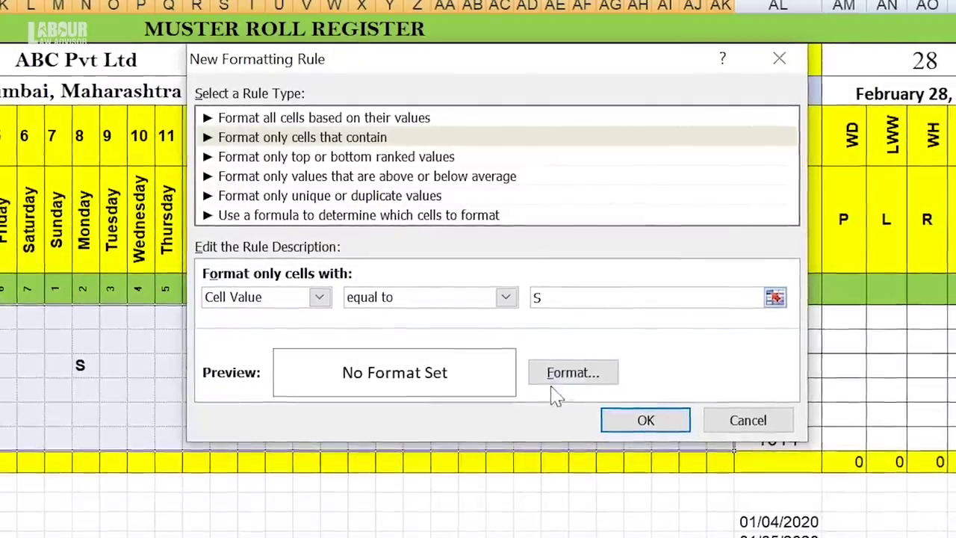
# Step: Format matching cells with light grey fill and bold dark blue text, and save the rule
pyautogui.click(568, 373)
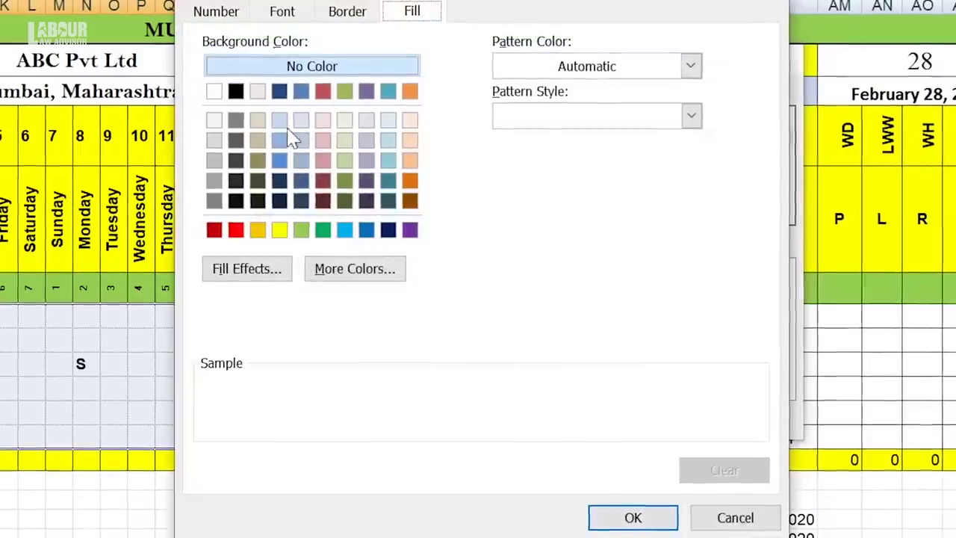
pyautogui.click(215, 143)
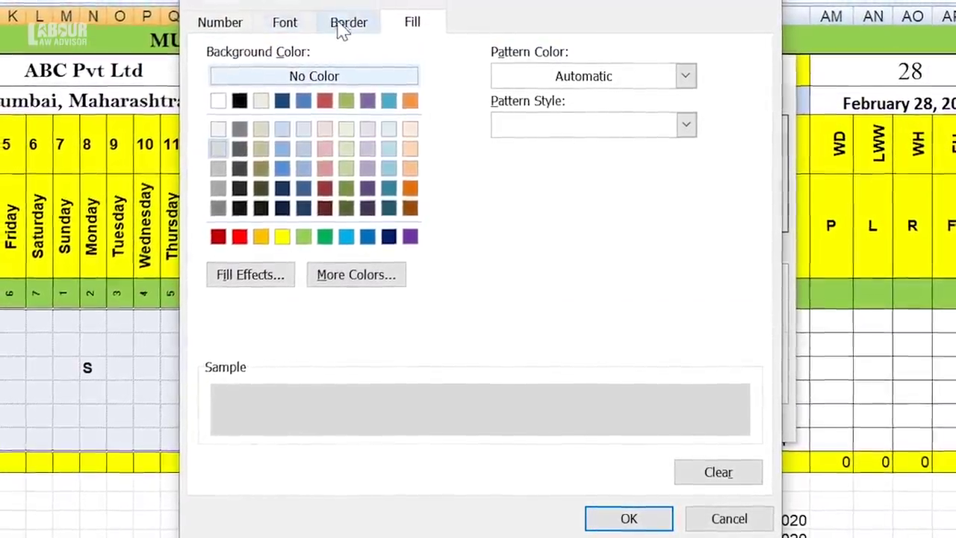
pyautogui.click(225, 22)
pyautogui.click(282, 22)
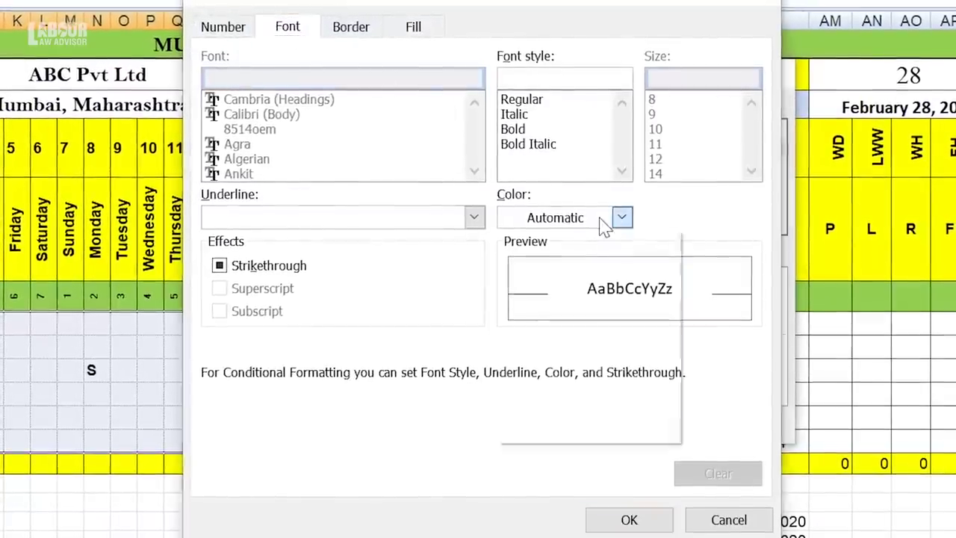
pyautogui.click(603, 218)
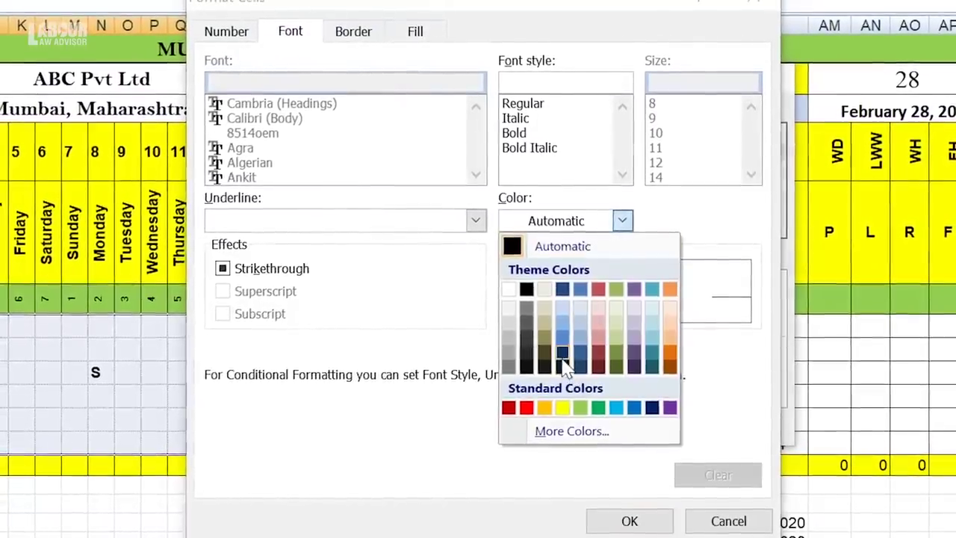
pyautogui.click(562, 364)
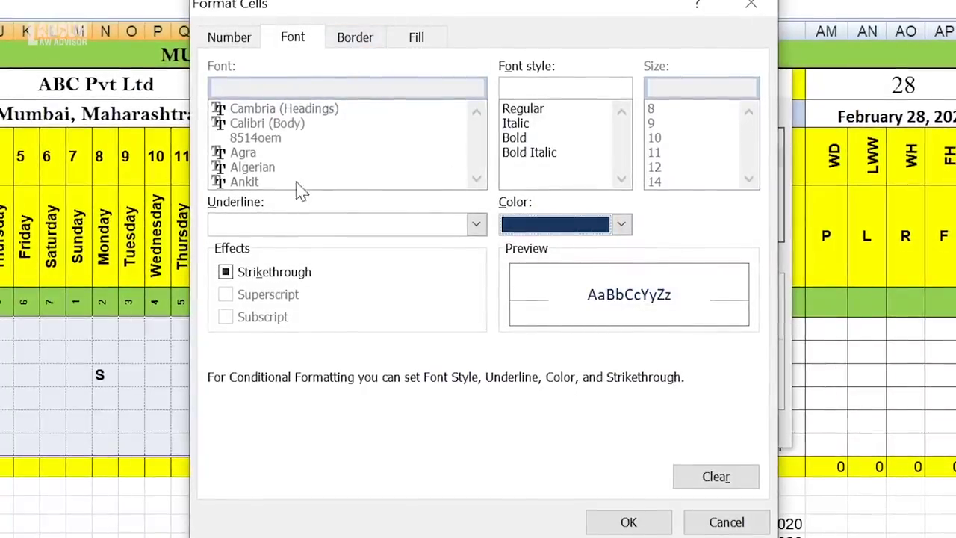
pyautogui.click(515, 138)
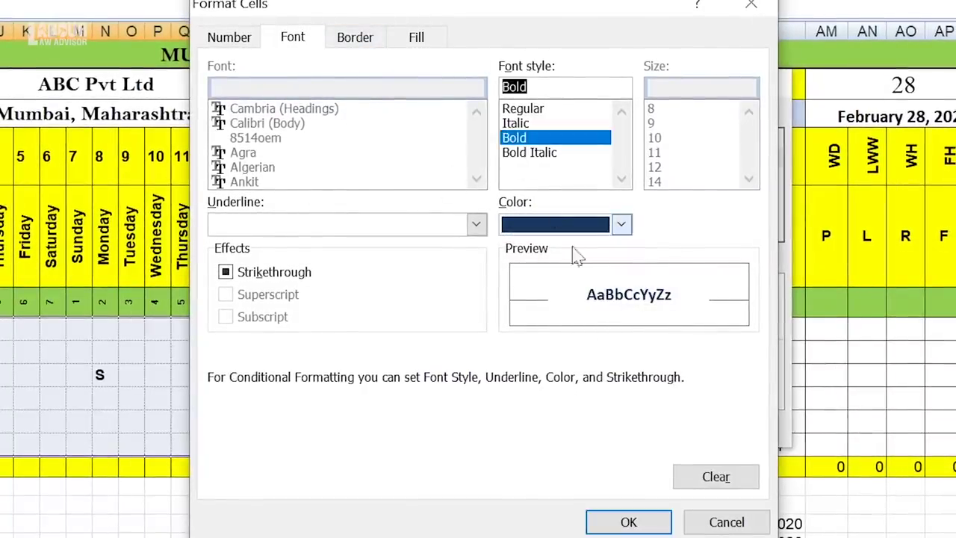
pyautogui.click(632, 521)
pyautogui.click(604, 428)
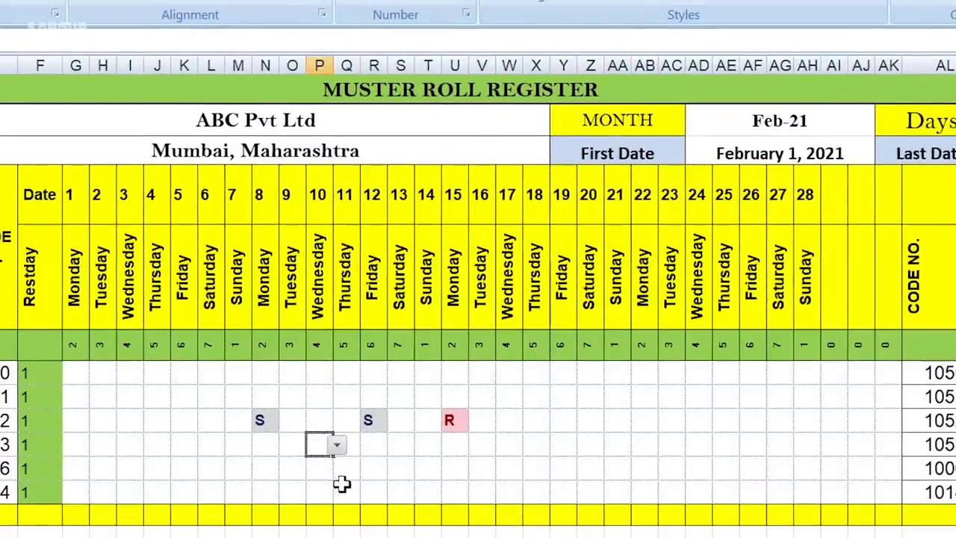
# Step: Enter S on day 10, F for 1052 on day 18, and L for the fourth employee on day 22
pyautogui.write('S')
pyautogui.click(455, 516)
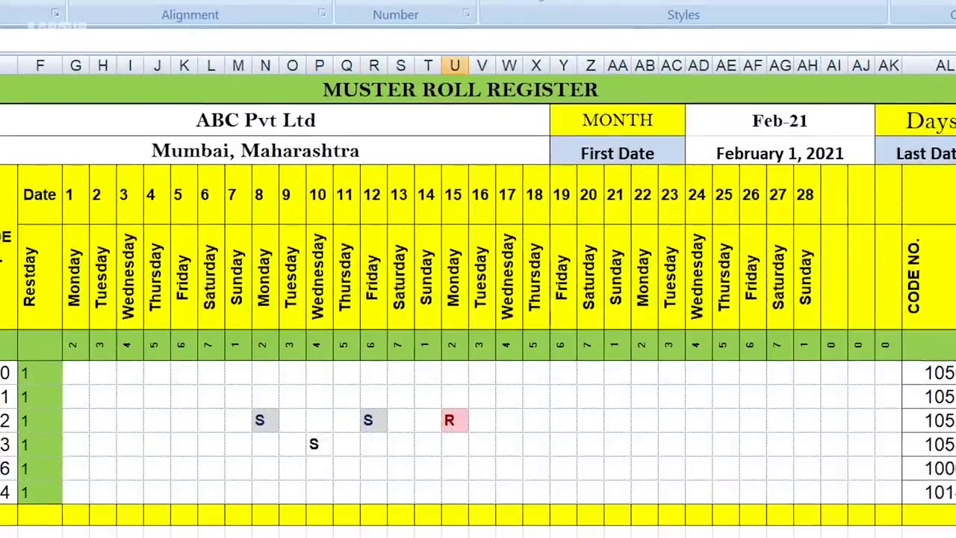
pyautogui.click(536, 421)
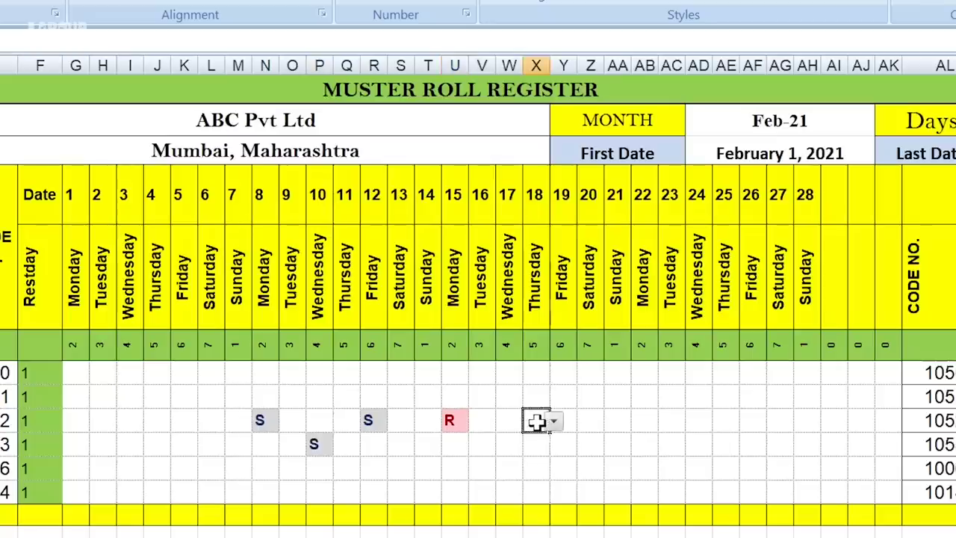
pyautogui.write('F')
pyautogui.click(563, 526)
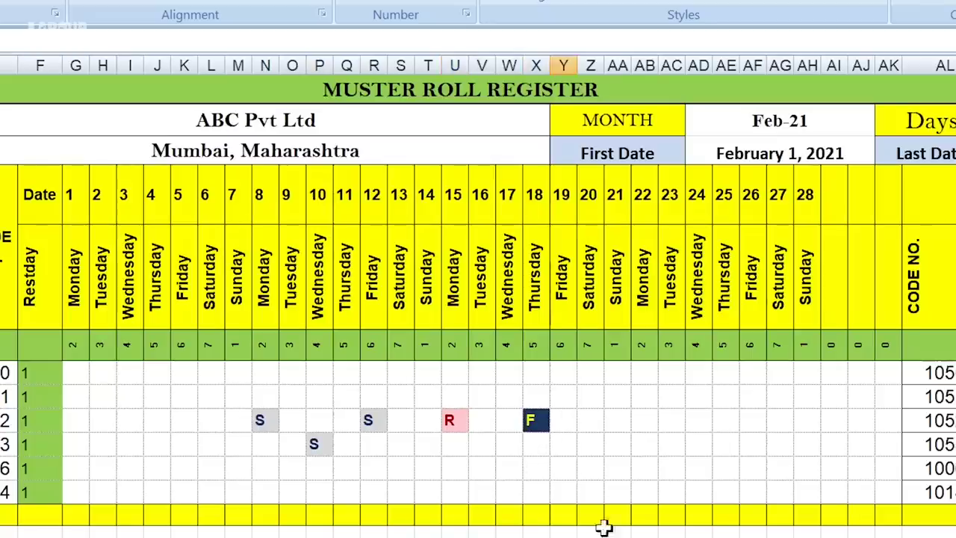
pyautogui.click(642, 446)
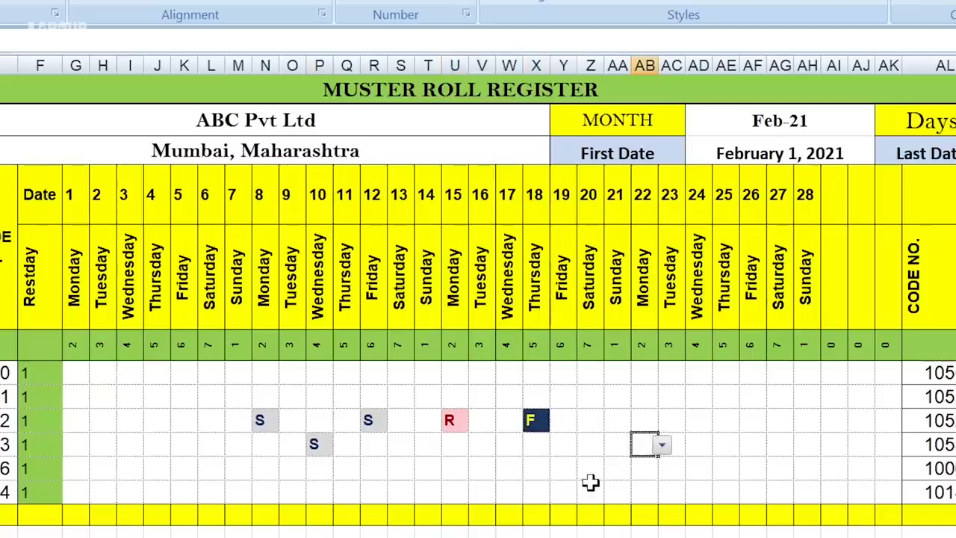
pyautogui.write('L')
pyautogui.click(590, 526)
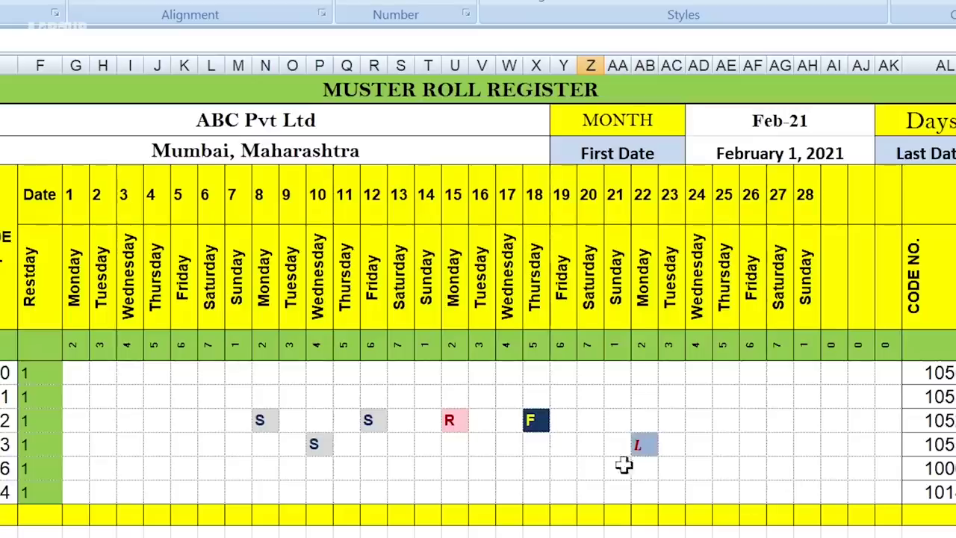
# Step: Select the whole attendance grid G7:AK12, then deselect it
pyautogui.click(171, 464)
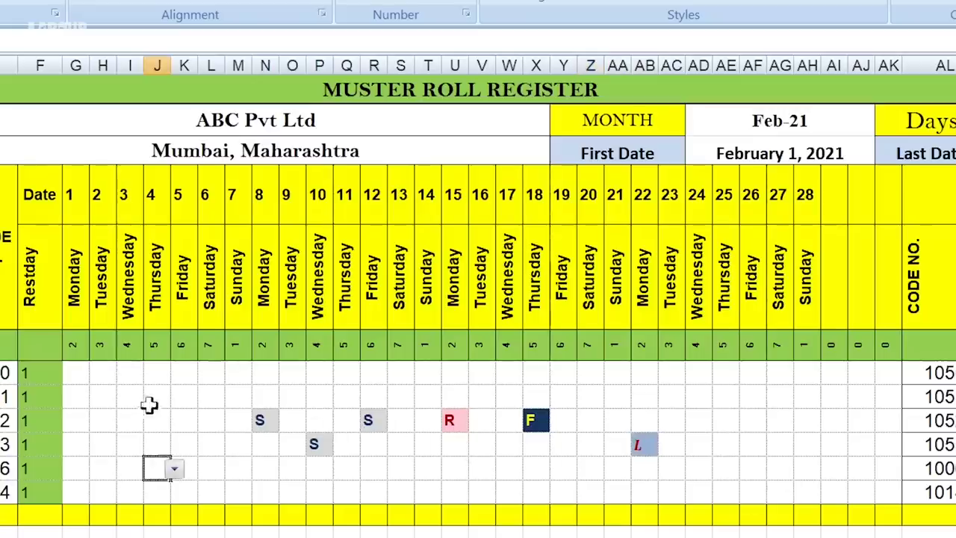
pyautogui.moveTo(81, 373); pyautogui.dragTo(882, 496)
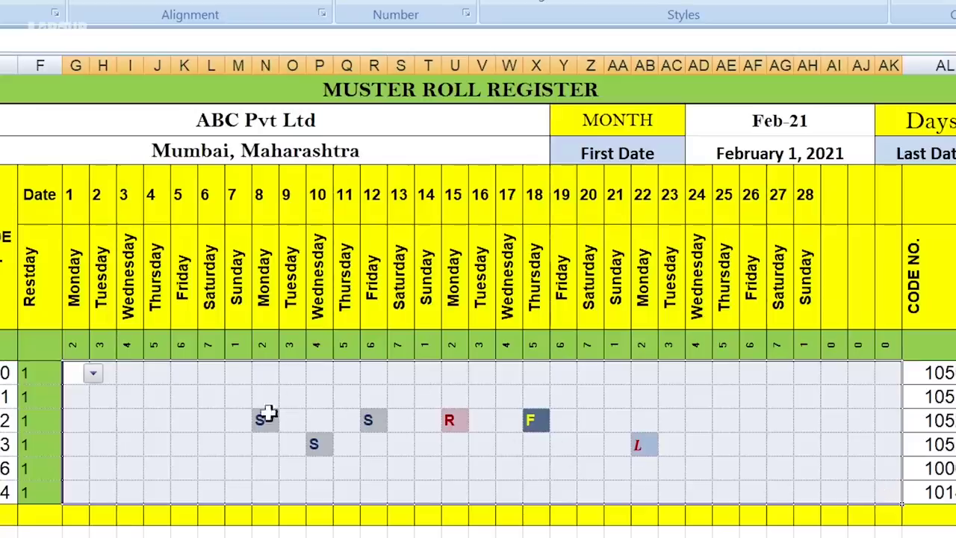
pyautogui.click(158, 422)
pyautogui.click(157, 446)
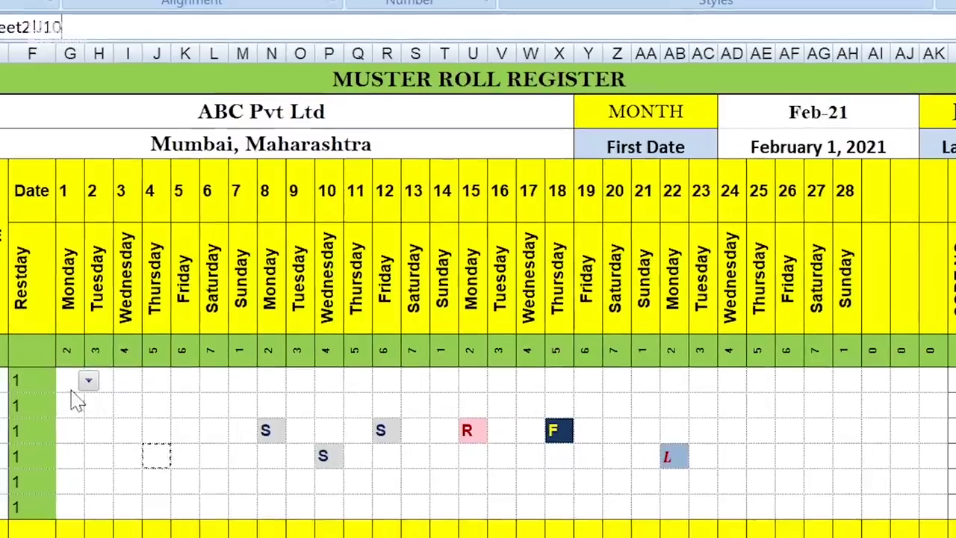
pyautogui.click(73, 425)
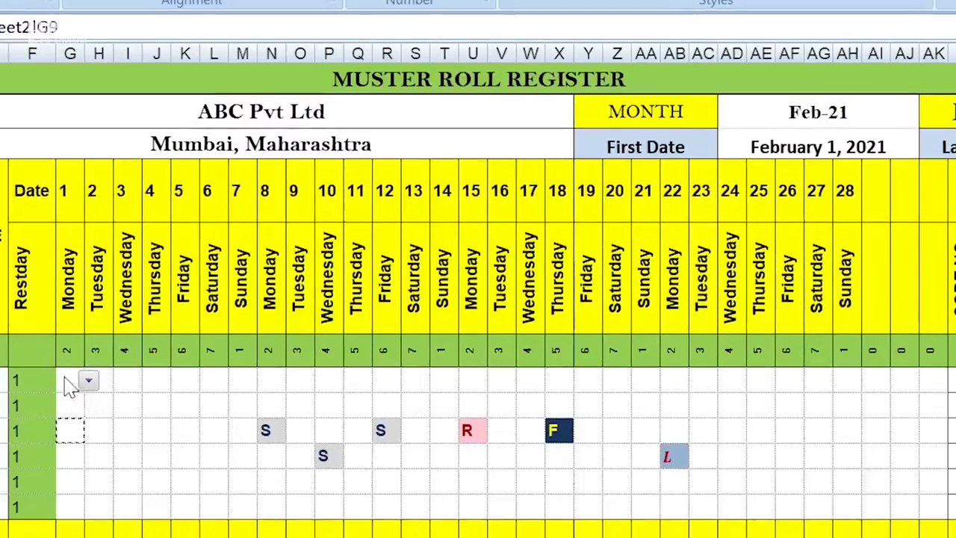
pyautogui.click(25, 378)
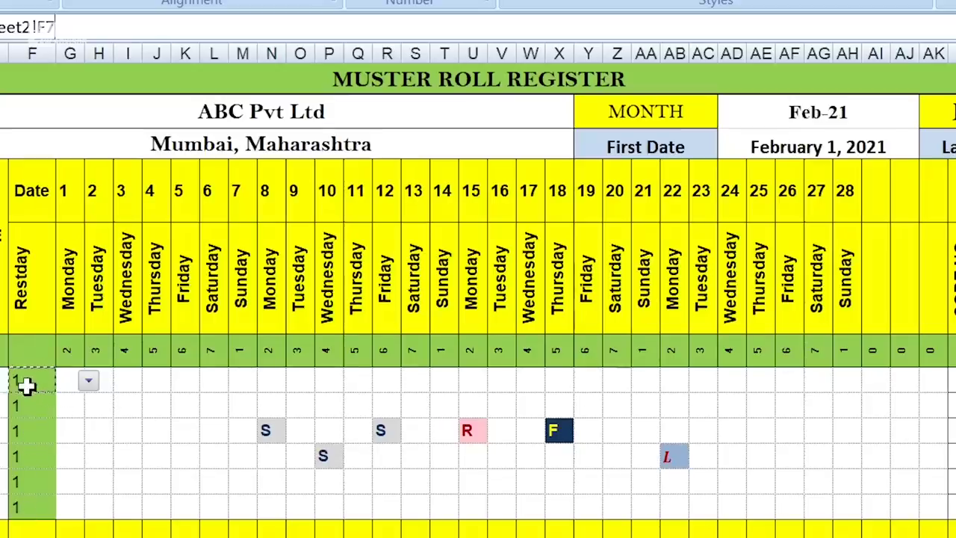
# Step: Enter R for the first employee on Sundays 7 and 14 (M7 and T7)
pyautogui.click(242, 380)
pyautogui.write('R')
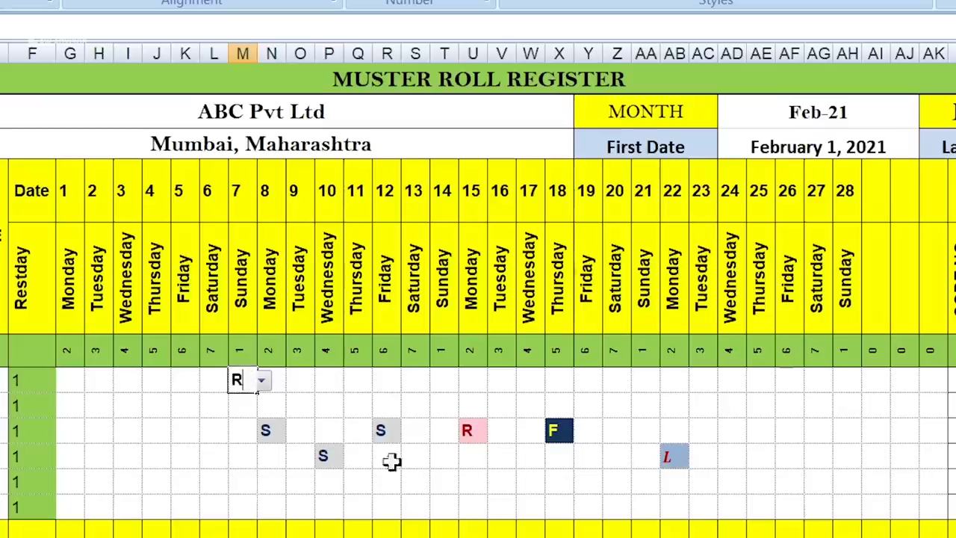
pyautogui.click(448, 384)
pyautogui.write('R')
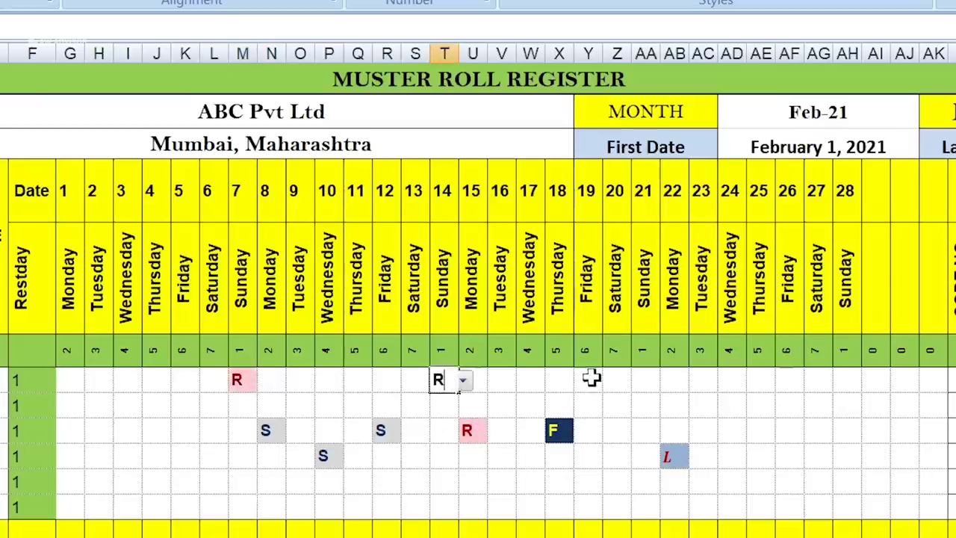
pyautogui.click(589, 380)
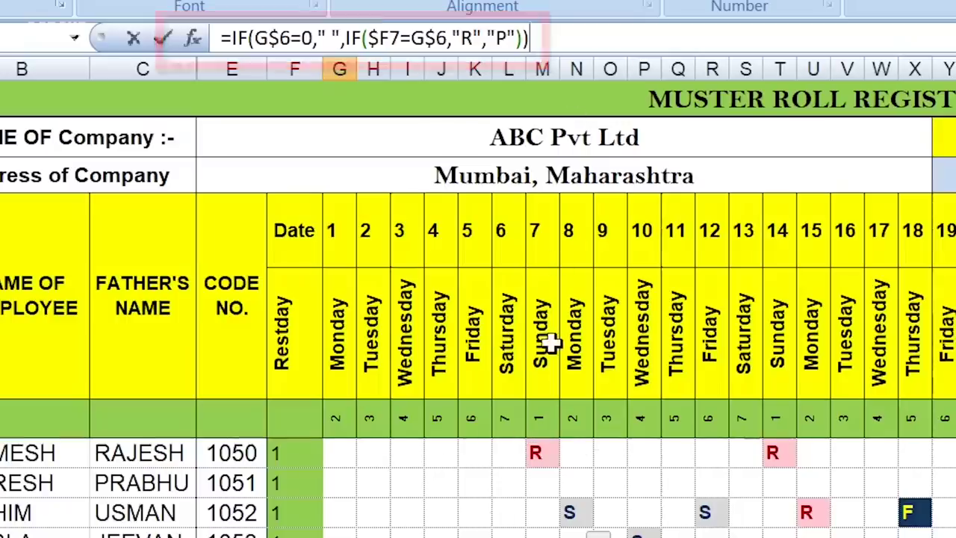
# Step: Commit G7's P/R formula and fill it across to AK and down to row 12
pyautogui.press('Return')
pyautogui.click(397, 501)
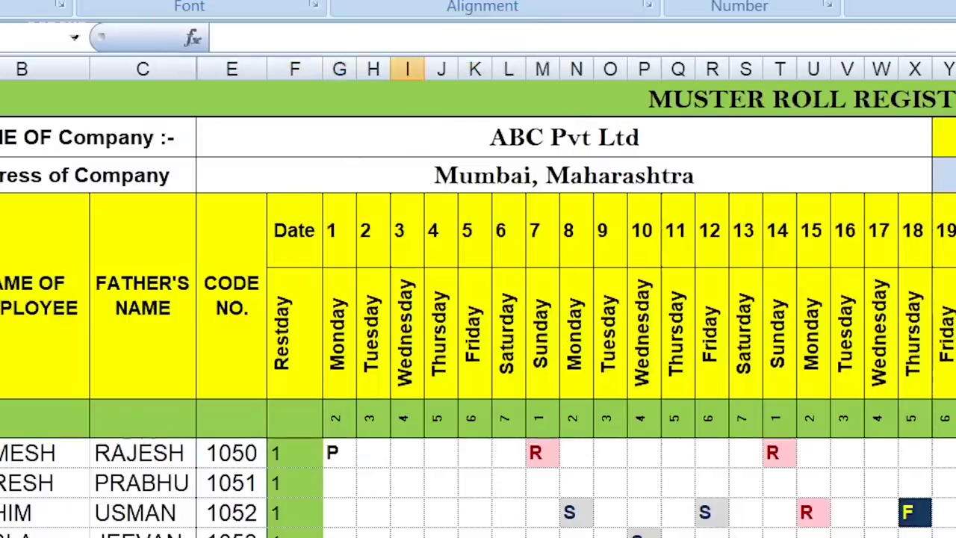
pyautogui.click(353, 448)
pyautogui.moveTo(265, 442)
pyautogui.mouseDown()
pyautogui.moveTo(943, 423)
pyautogui.moveTo(946, 517)
pyautogui.mouseUp()
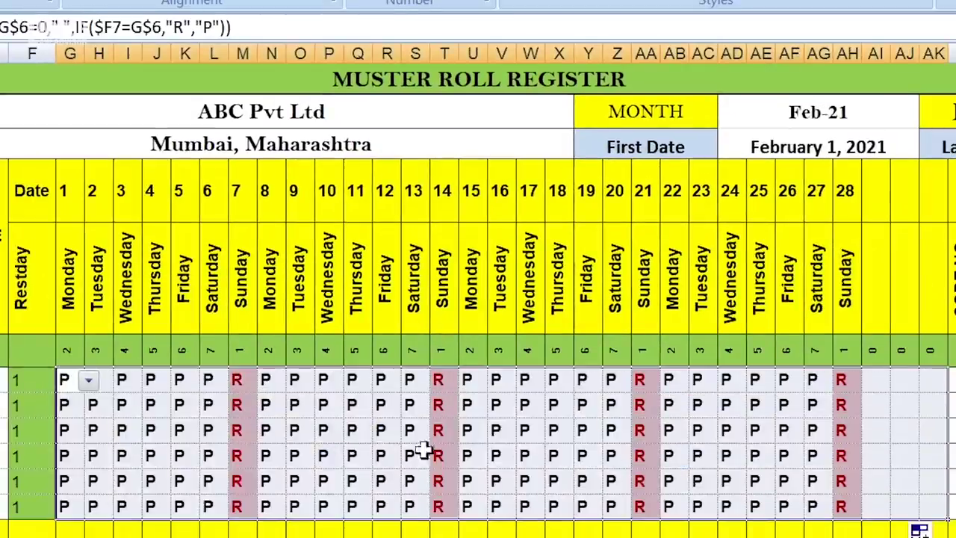
# Step: Test the first employee's Restday with 2 and 3, then reset it to 1
pyautogui.click(35, 380)
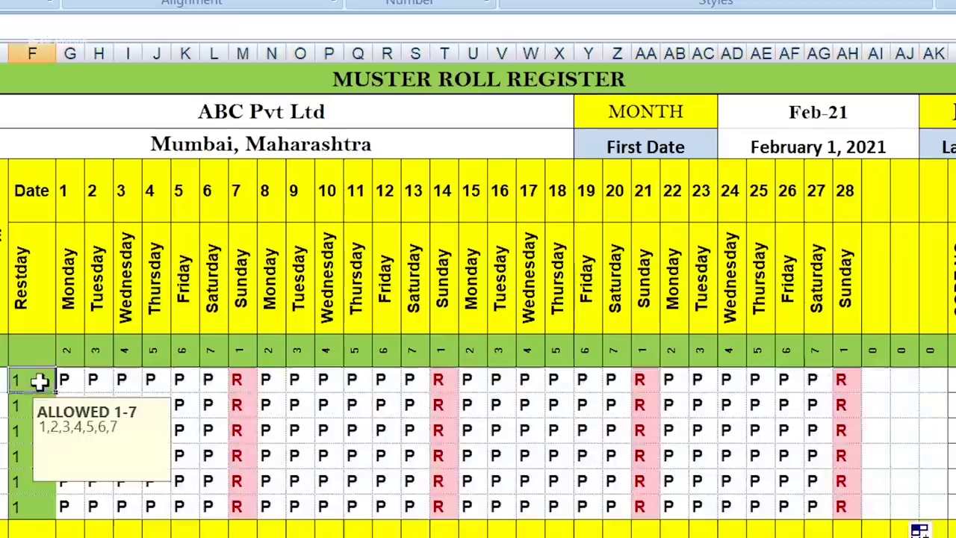
pyautogui.write('2')
pyautogui.click(243, 380)
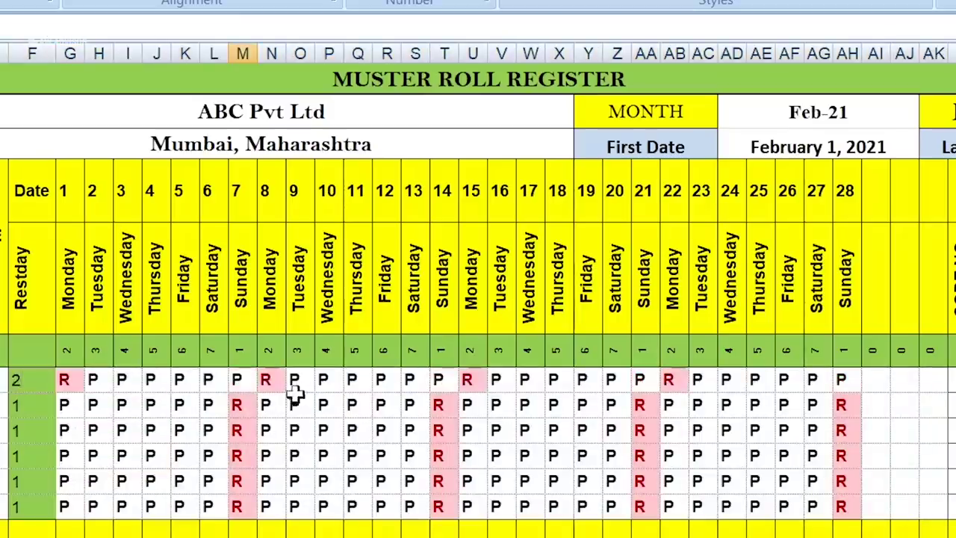
pyautogui.click(29, 382)
pyautogui.write('3')
pyautogui.click(185, 380)
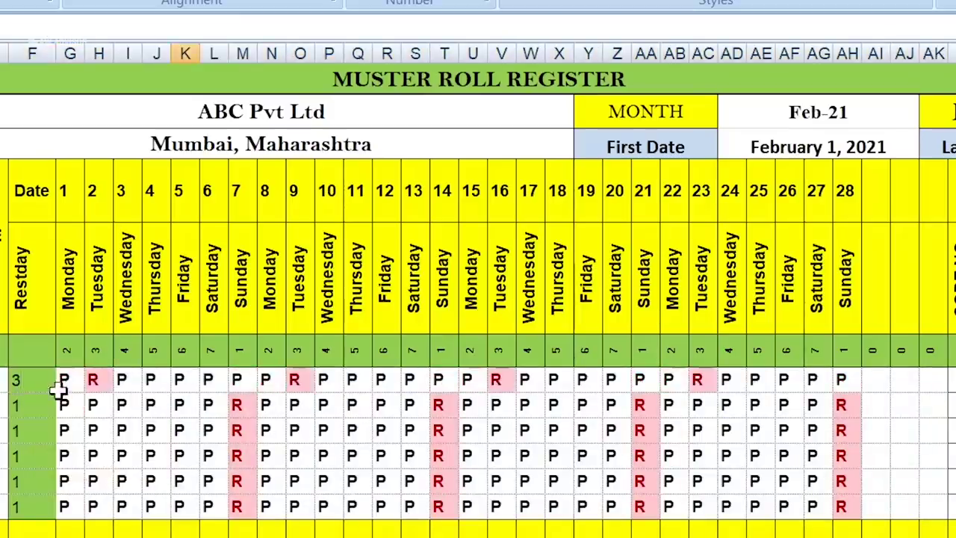
pyautogui.click(17, 380)
pyautogui.write('1')
pyautogui.click(219, 439)
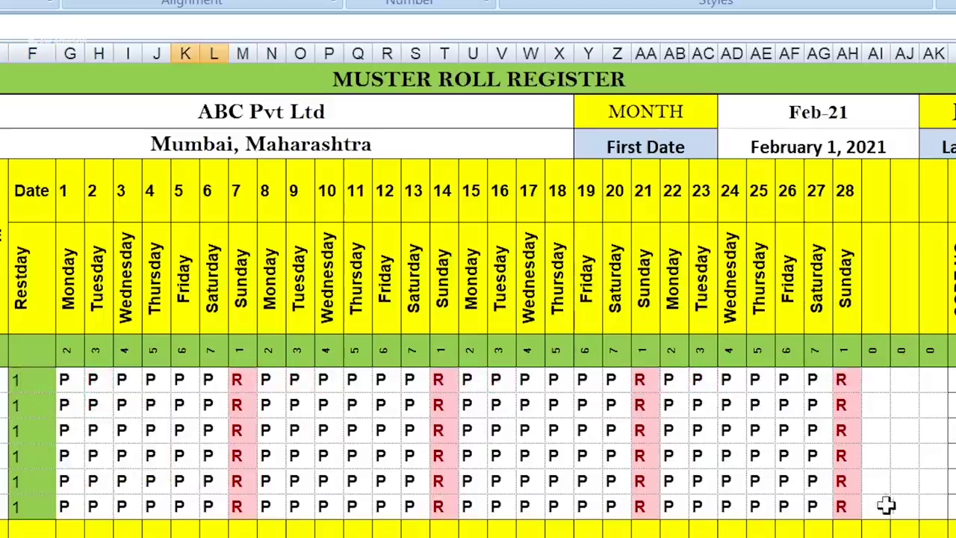
pyautogui.click(872, 113)
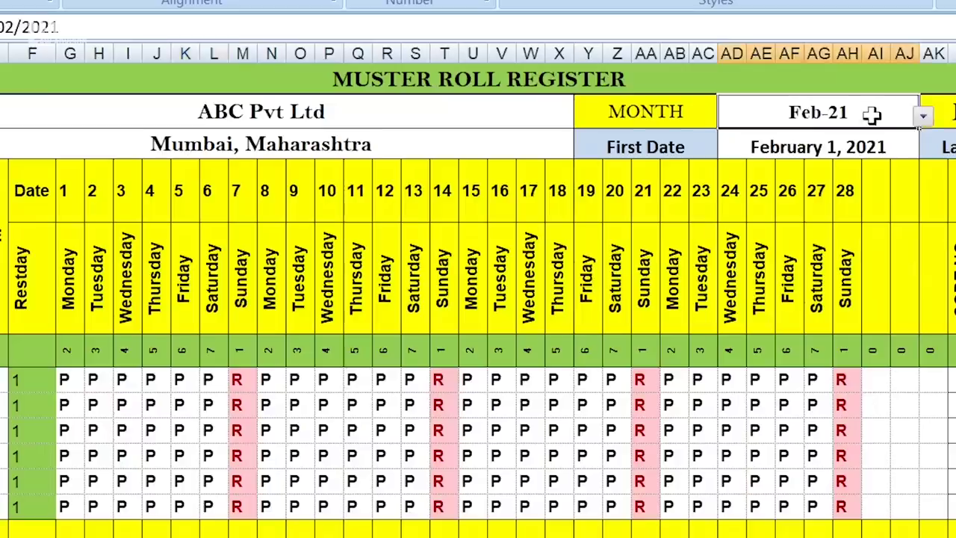
pyautogui.click(925, 119)
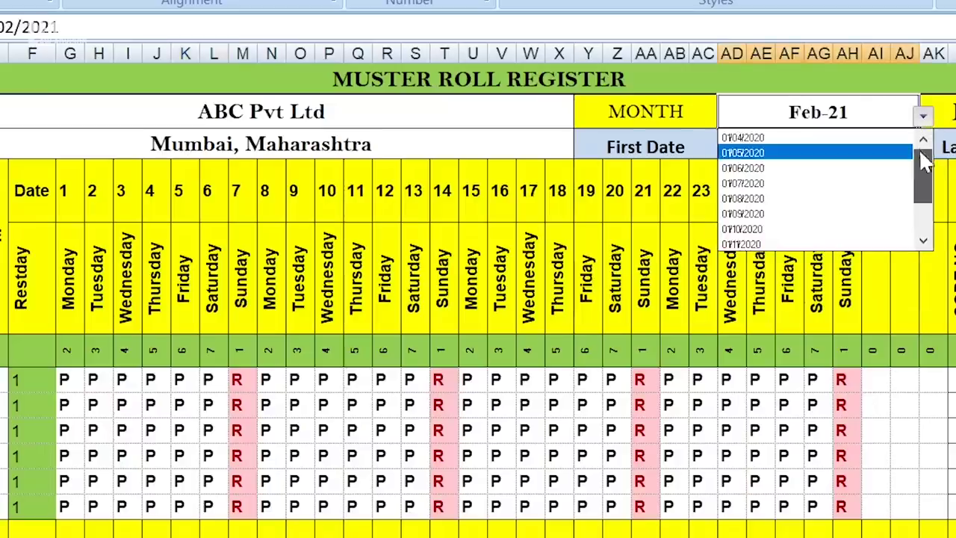
# Step: Pick 01/04/2020 from the MONTH list, then change it to 01/08/2020 (Aug-20)
pyautogui.click(863, 139)
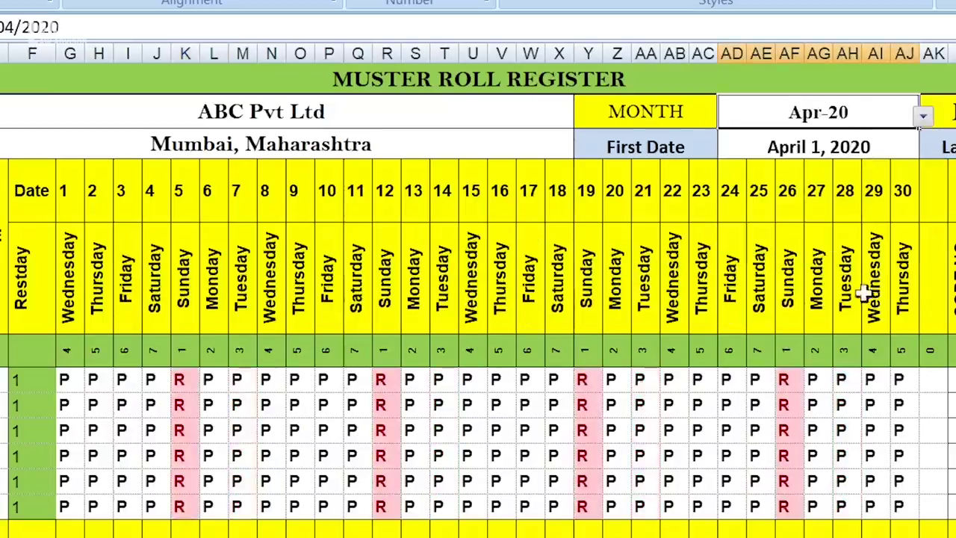
pyautogui.click(924, 117)
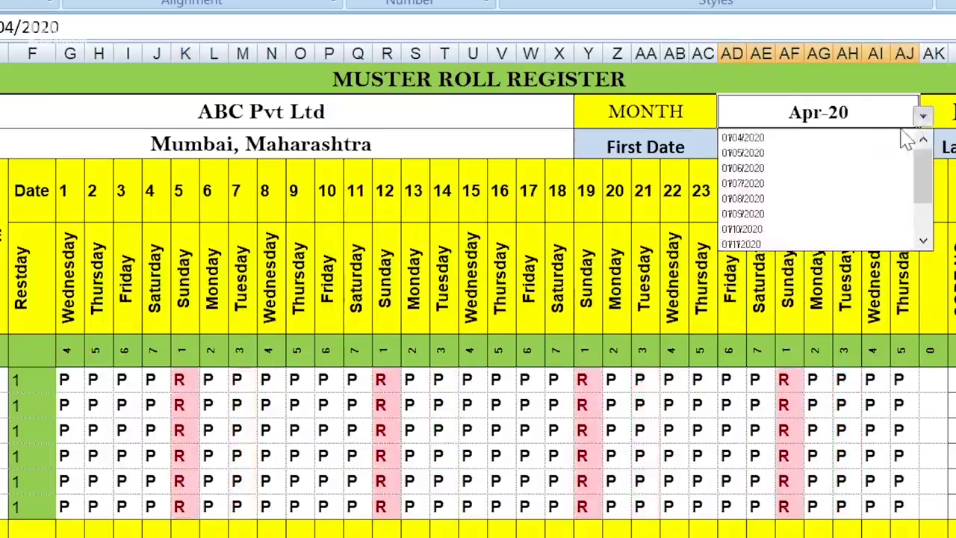
pyautogui.click(860, 210)
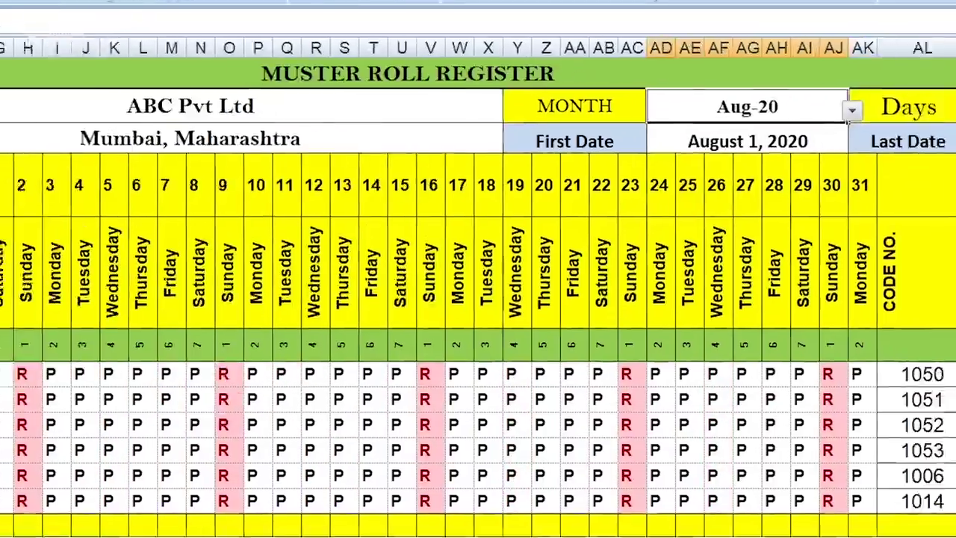
pyautogui.click(751, 355)
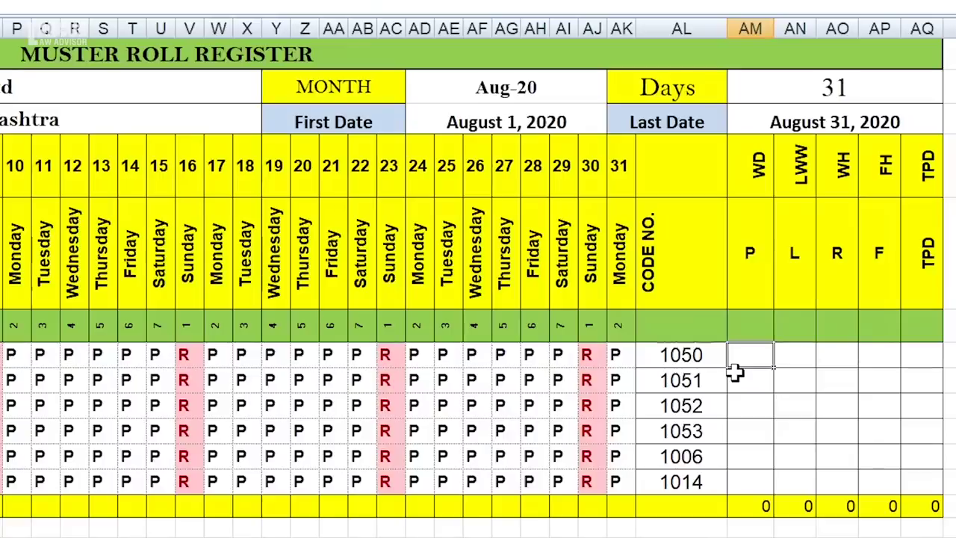
# Step: Enter =COUNTIF(G7:AK7,"P") in AM7, fill to row 12, and paste into the L, R, F columns
pyautogui.write('=COUNTIF(')
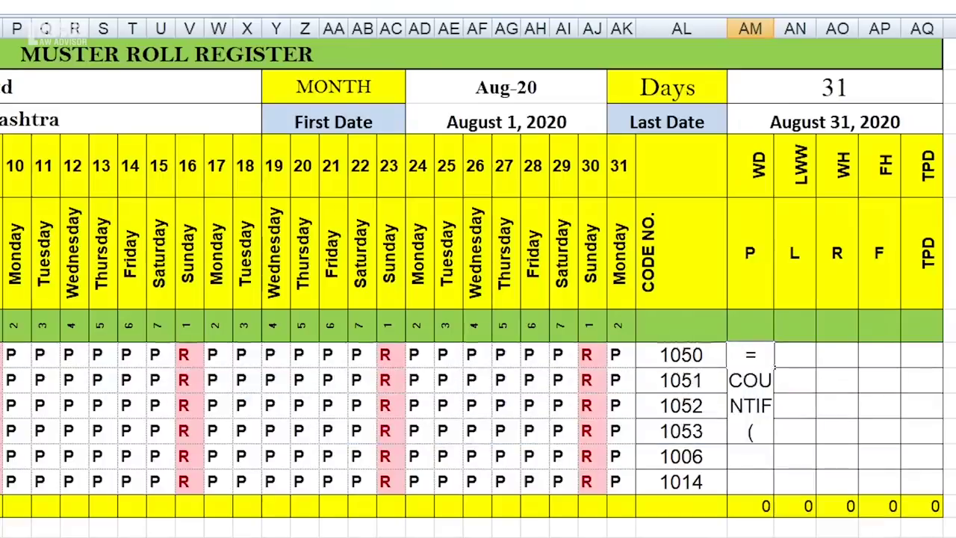
pyautogui.moveTo(4, 355); pyautogui.dragTo(217, 350)
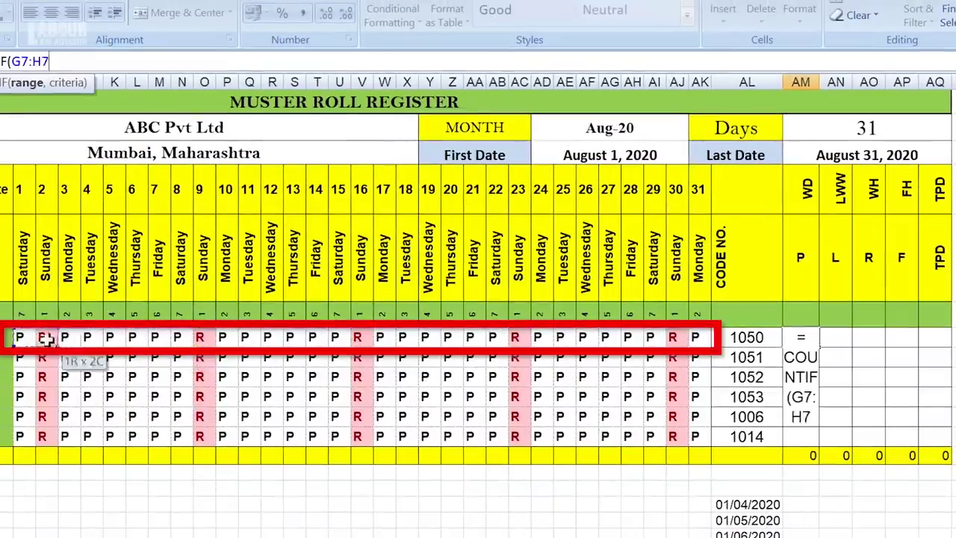
pyautogui.moveTo(352, 340)
pyautogui.mouseDown()
pyautogui.moveTo(624, 317)
pyautogui.moveTo(700, 337)
pyautogui.mouseUp()
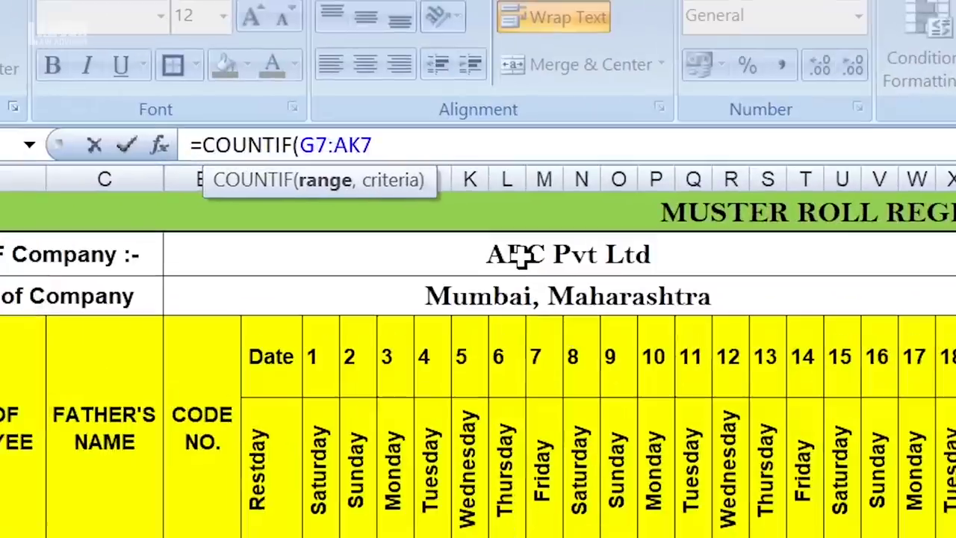
pyautogui.write(',"P')
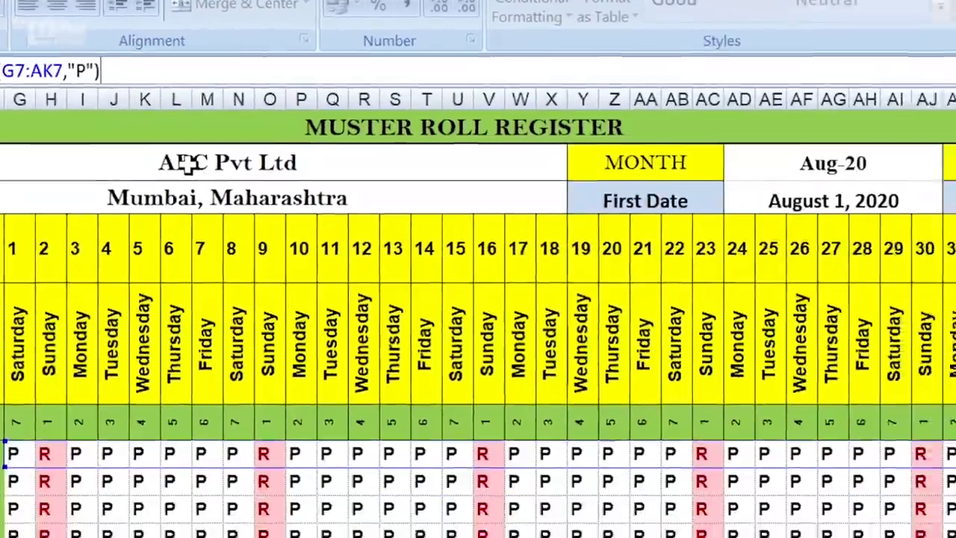
pyautogui.press('Return')
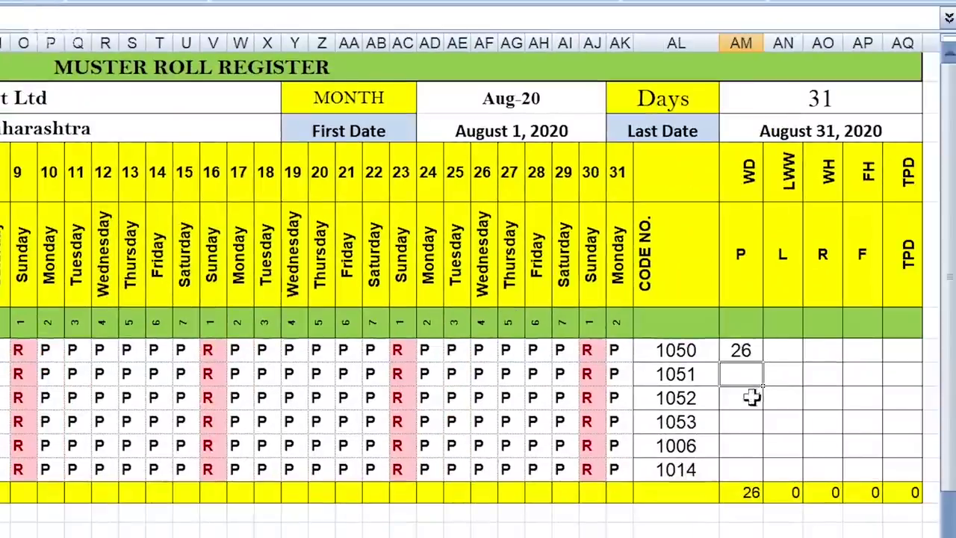
pyautogui.click(739, 348)
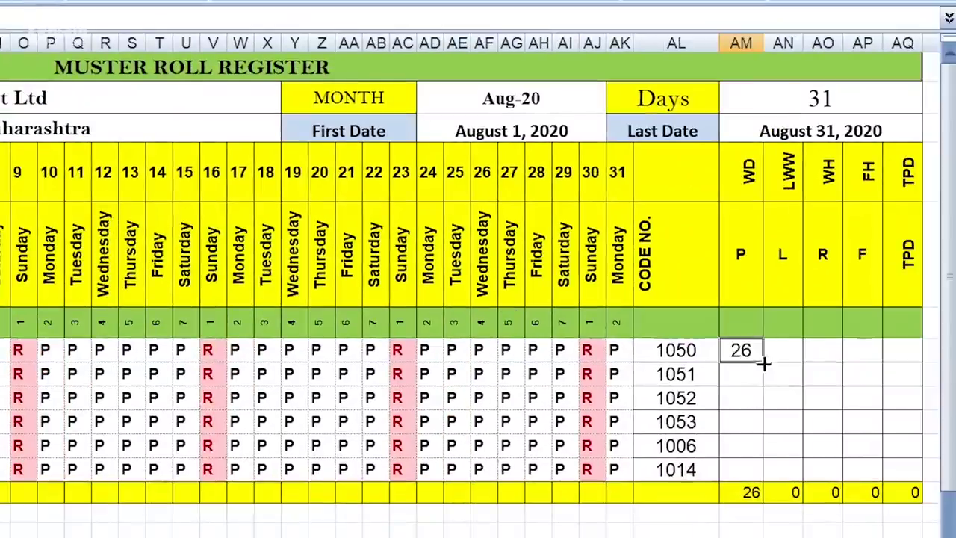
pyautogui.moveTo(763, 363); pyautogui.dragTo(763, 469)
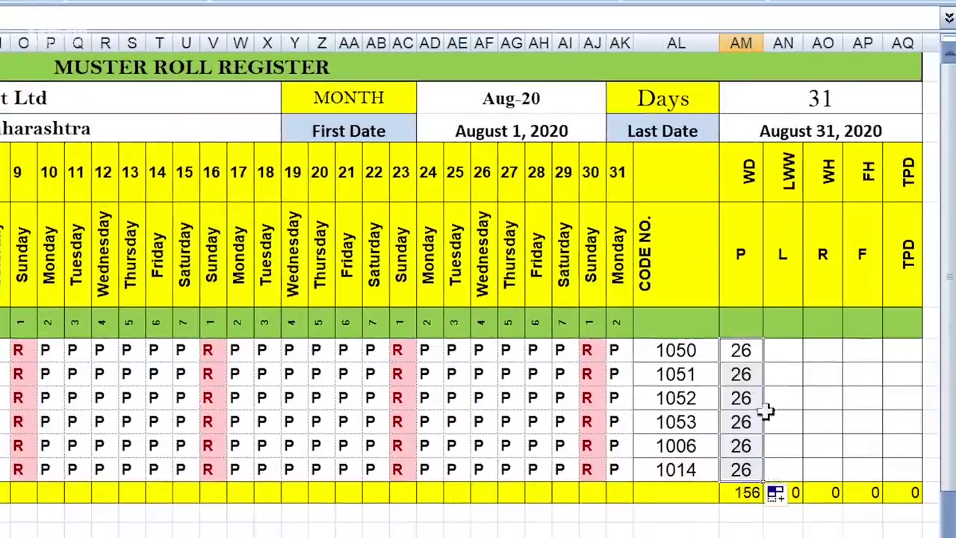
pyautogui.click(796, 350)
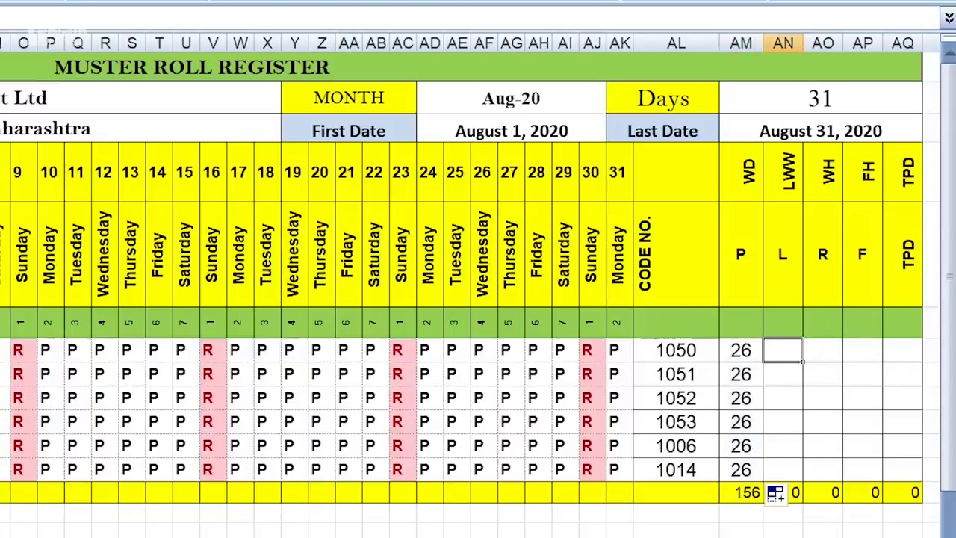
pyautogui.hotkey('ctrl', 'v')
pyautogui.click(739, 422)
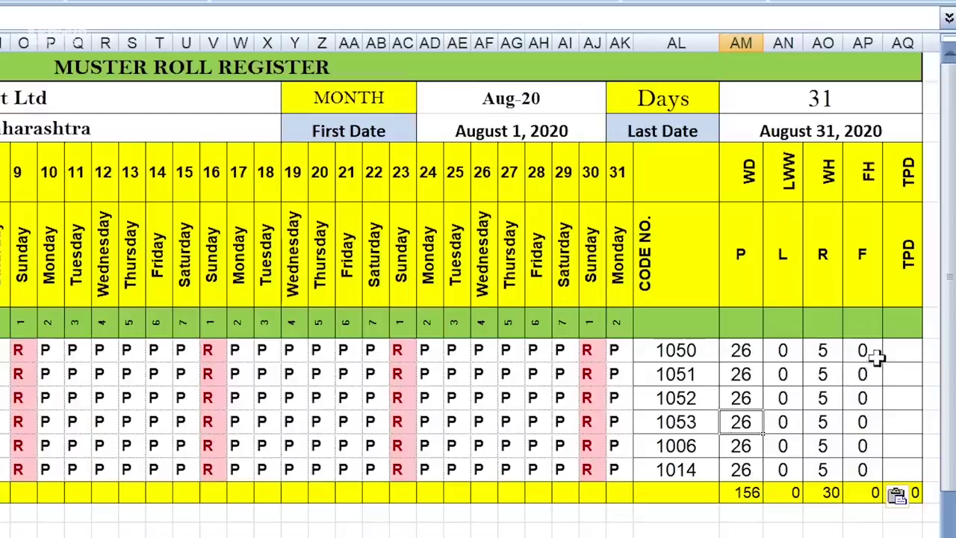
# Step: Mark employee 1050 on leave with L on day 20 in column Z
pyautogui.click(317, 353)
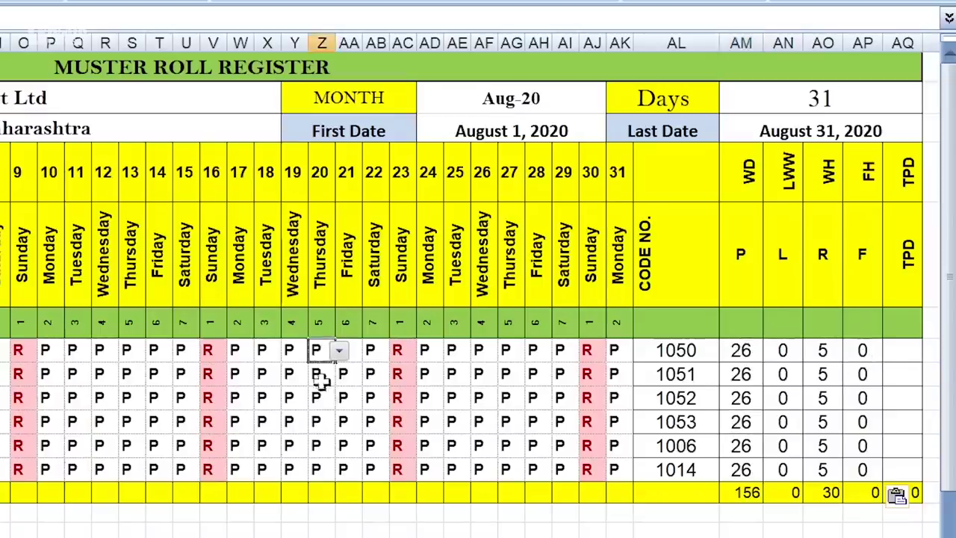
pyautogui.write('L')
pyautogui.click(532, 446)
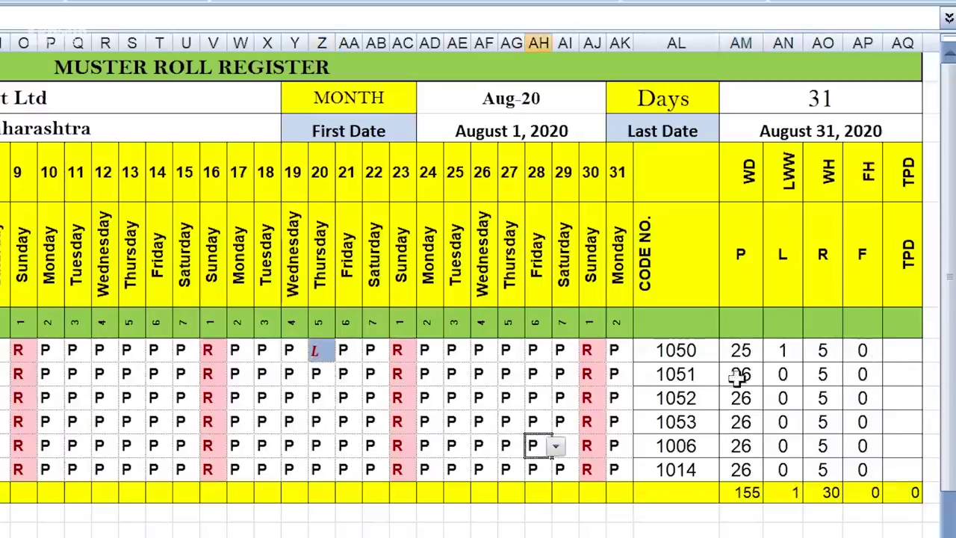
# Step: Enter F in column AG (day 27) for all six employees
pyautogui.click(509, 351)
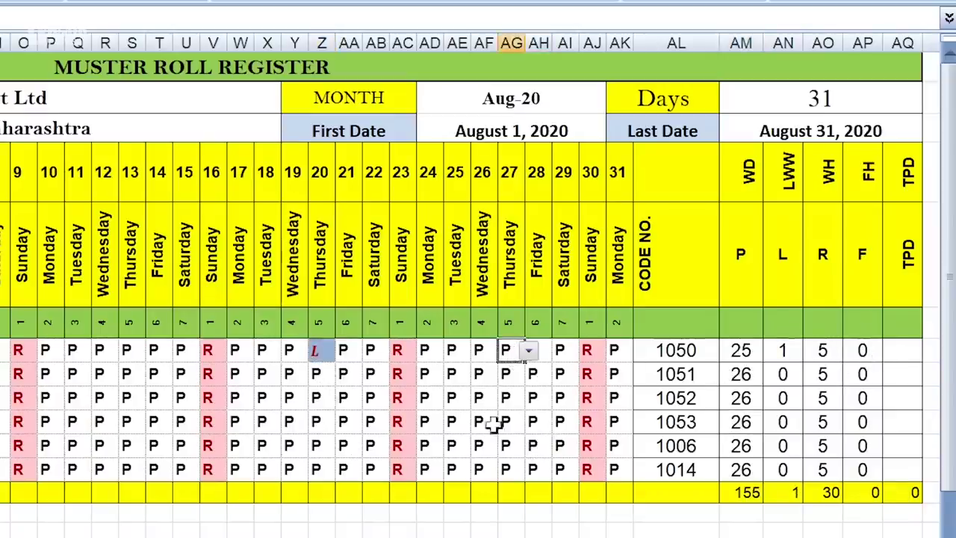
pyautogui.write('F')
pyautogui.click(513, 490)
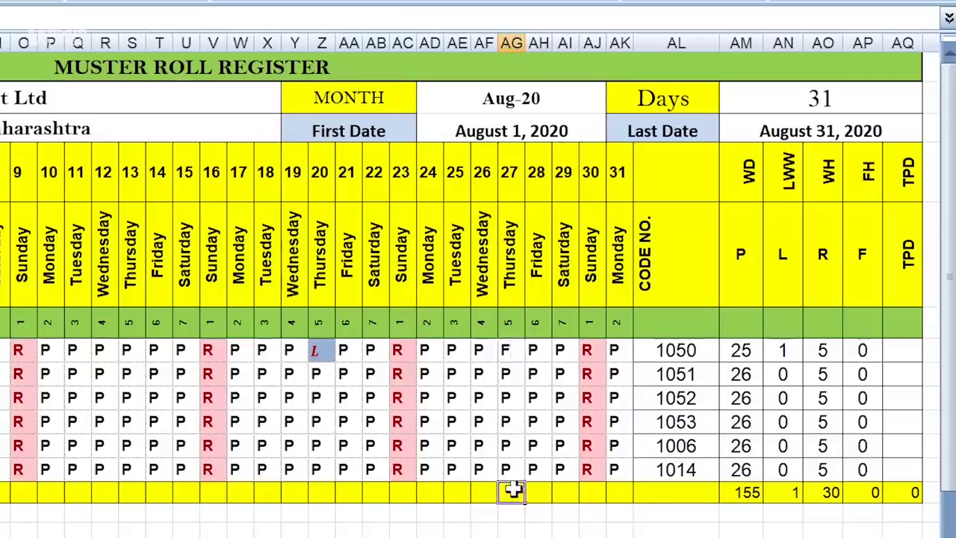
pyautogui.click(508, 375)
pyautogui.write('F')
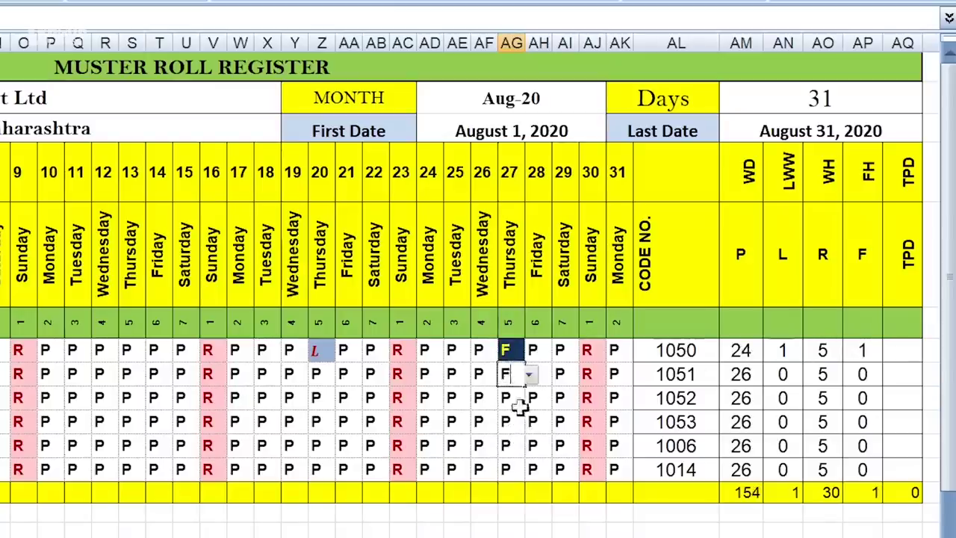
pyautogui.click(530, 422)
pyautogui.click(510, 400)
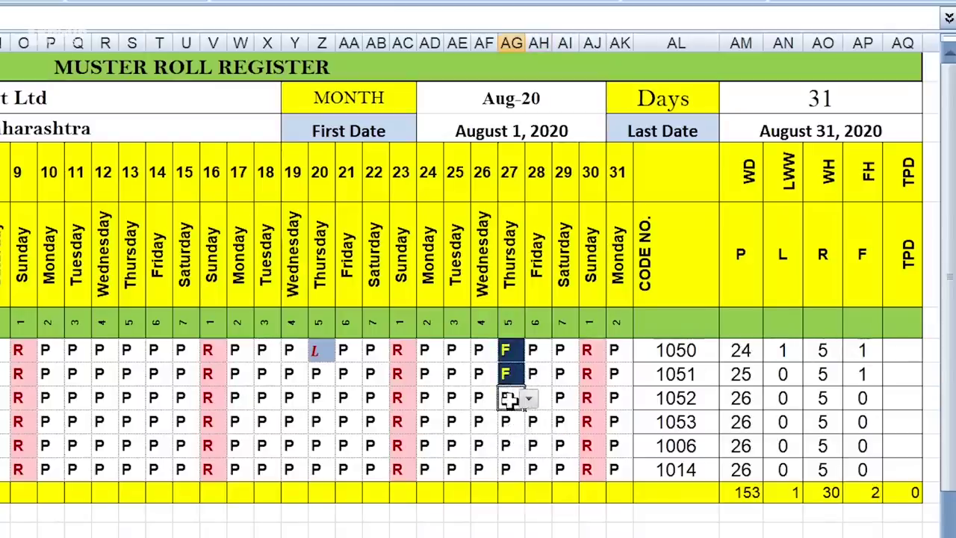
pyautogui.click(512, 446)
pyautogui.write('F')
pyautogui.click(510, 422)
pyautogui.write('F')
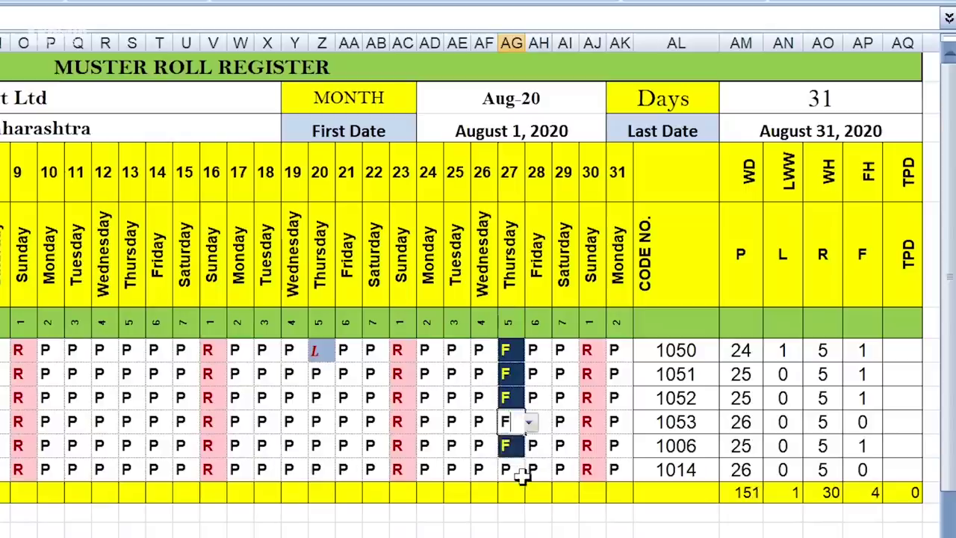
pyautogui.click(510, 467)
pyautogui.write('F')
pyautogui.press('Tab')
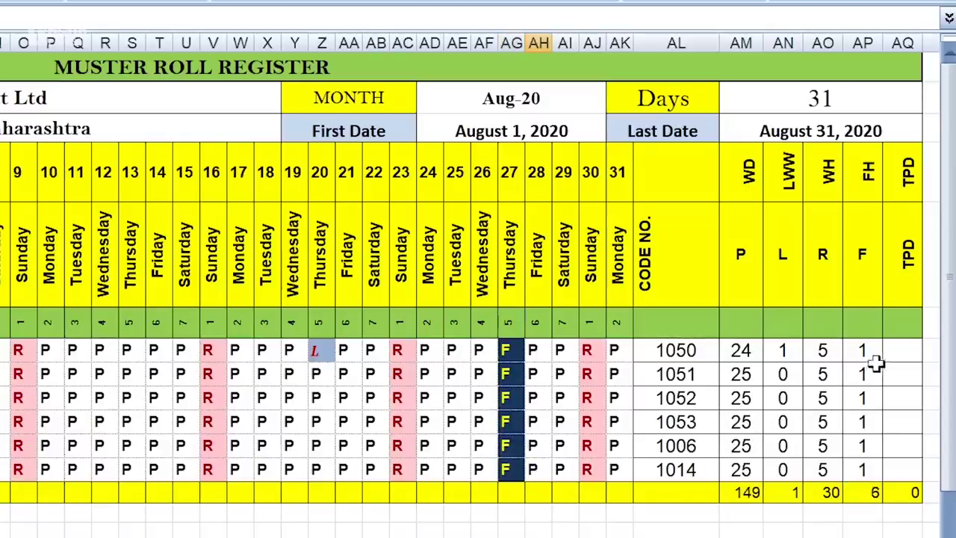
# Step: Enter =SUM(AM7:AP7) in AQ7 and fill it down to row 12, totalling 31 each
pyautogui.click(905, 351)
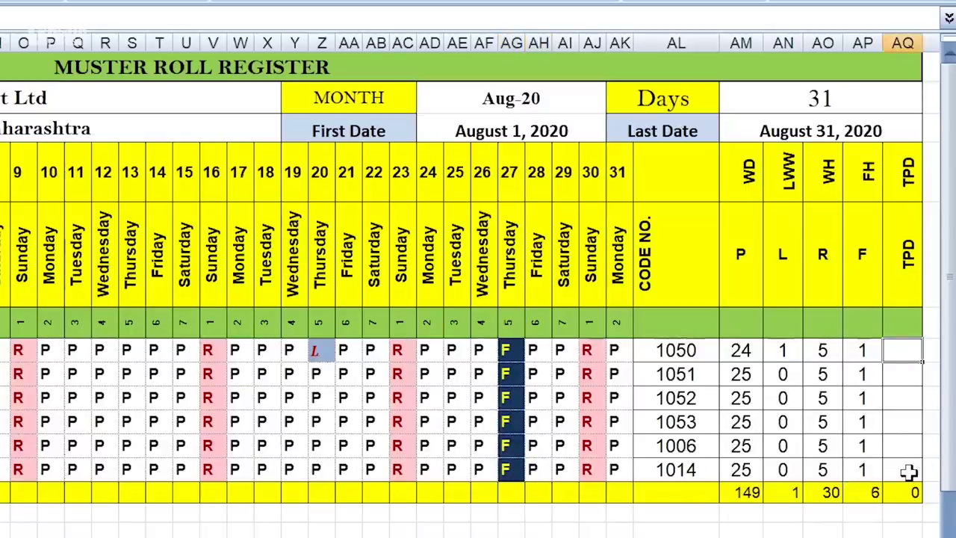
pyautogui.write('=S')
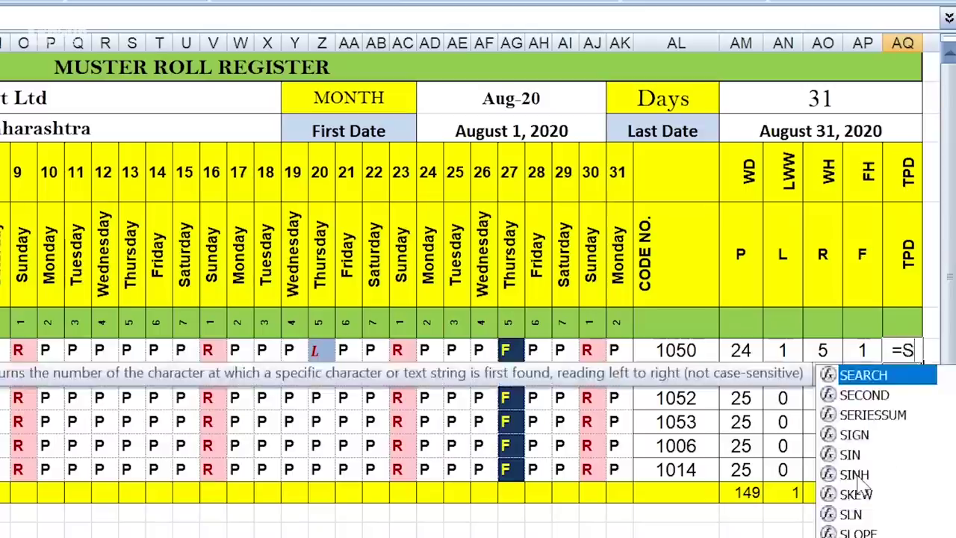
pyautogui.write('UM(')
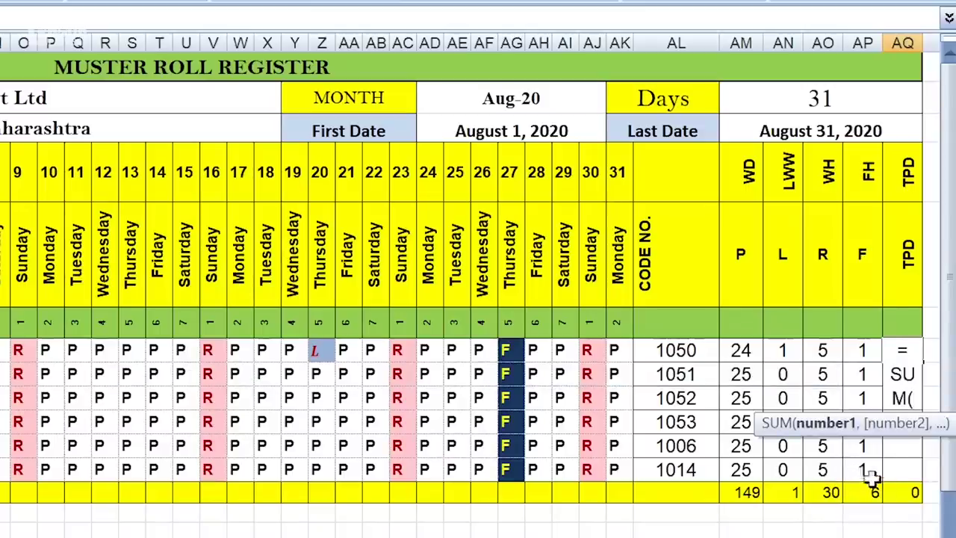
pyautogui.moveTo(742, 344); pyautogui.dragTo(869, 349)
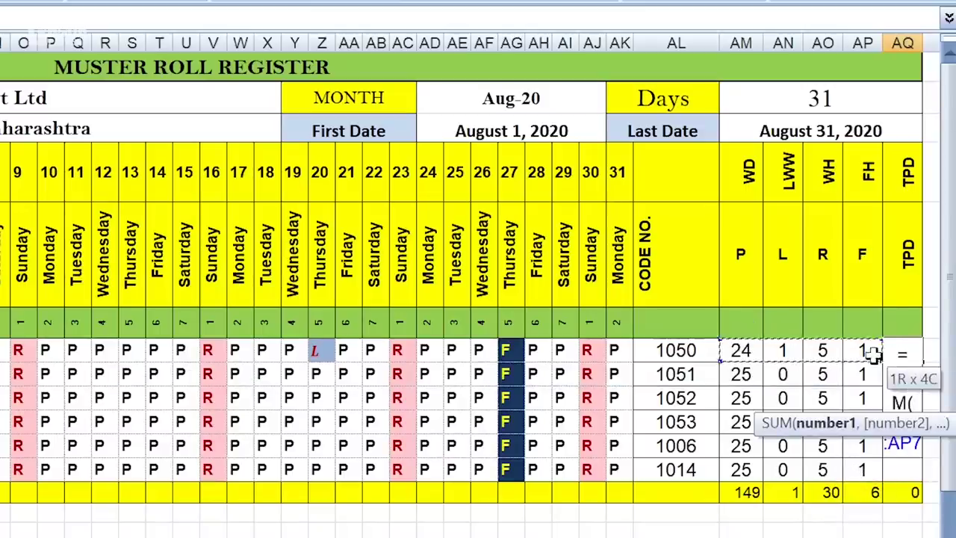
pyautogui.write(')')
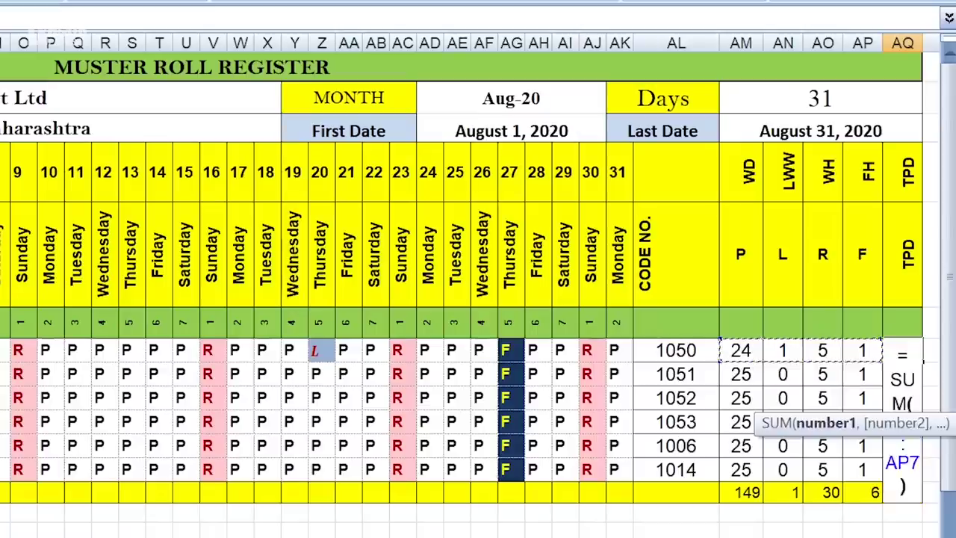
pyautogui.press('Return')
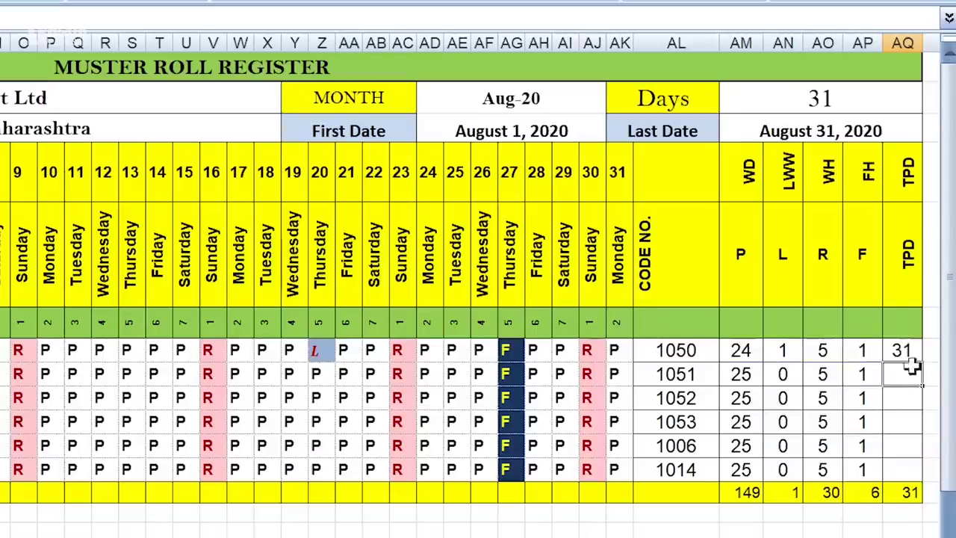
pyautogui.moveTo(921, 364); pyautogui.dragTo(930, 448)
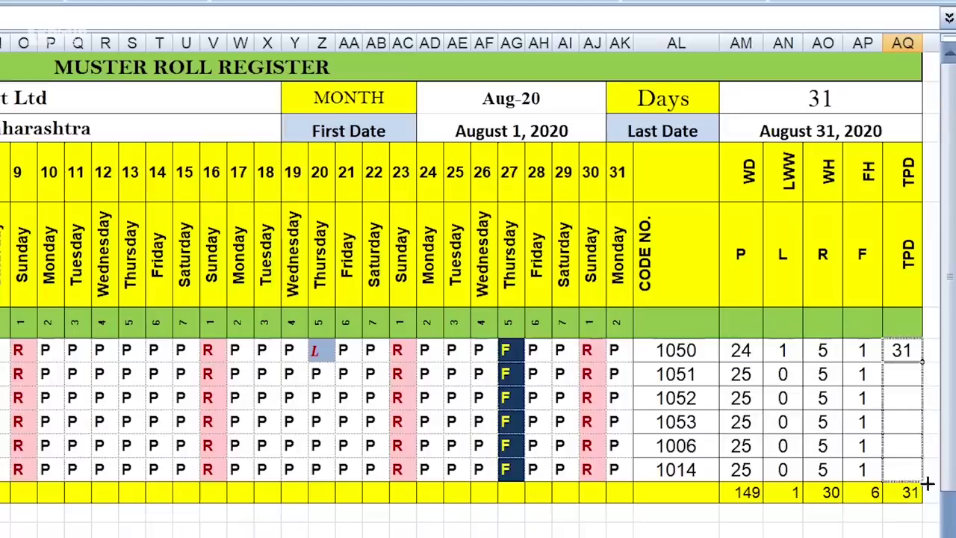
pyautogui.moveTo(926, 484); pyautogui.dragTo(926, 480)
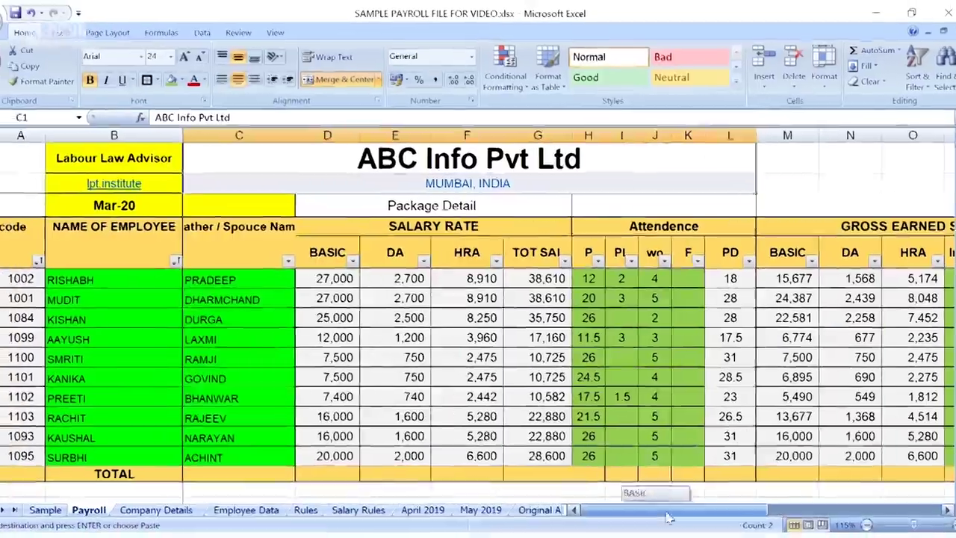
# Step: Inspect the earned BASIC salary formula on the Payroll sheet and step across the earned salary cells
pyautogui.moveTo(695, 508)
pyautogui.mouseDown()
pyautogui.moveTo(786, 502)
pyautogui.moveTo(639, 510)
pyautogui.mouseUp()
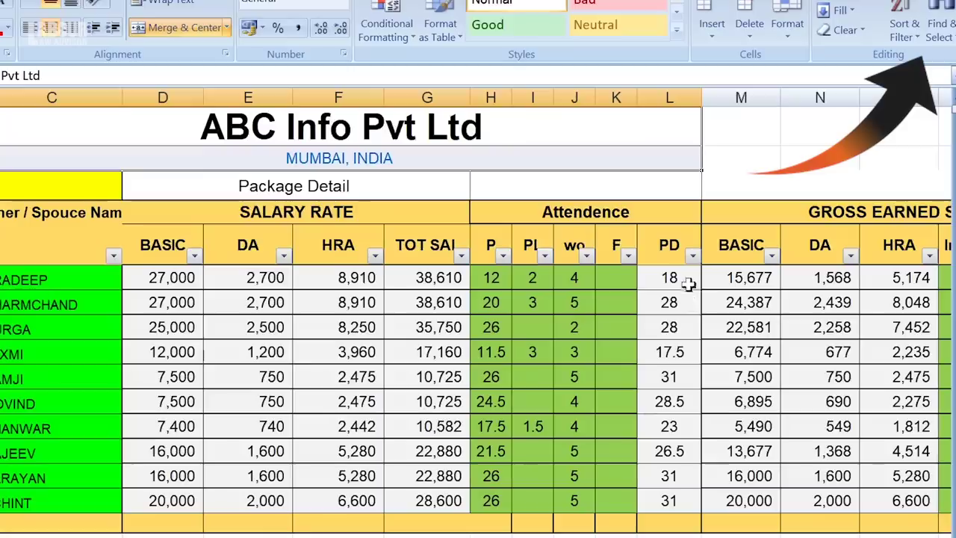
pyautogui.click(724, 379)
pyautogui.press('Right')
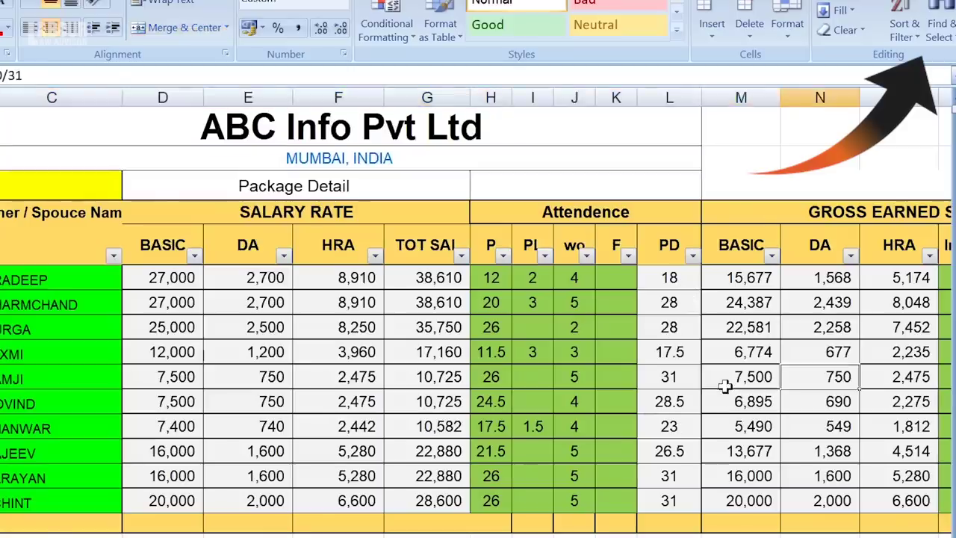
pyautogui.press('Right')
pyautogui.press('Right')
pyautogui.press('Right')
pyautogui.press('Right')
pyautogui.press('Right')
pyautogui.press('Right')
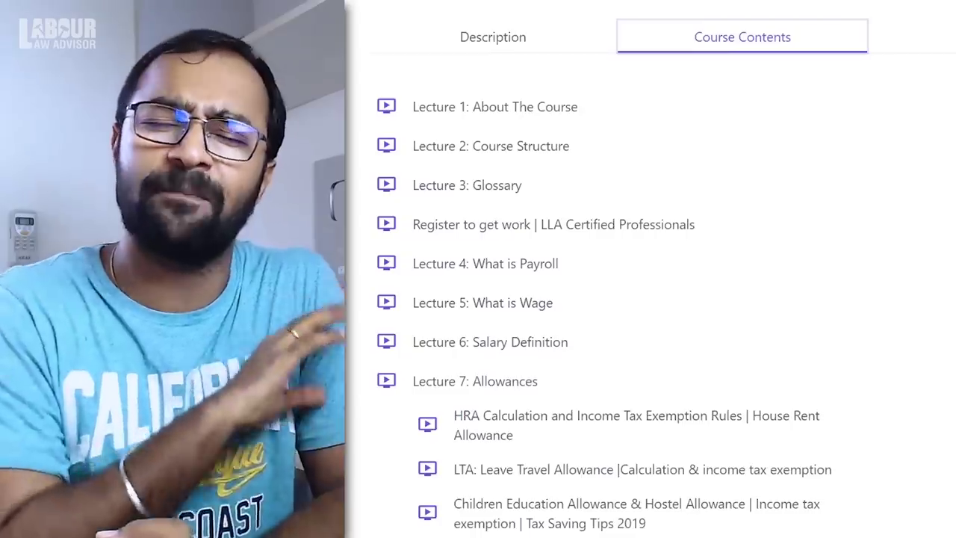
# Step: Scroll through the A to Z of Payroll Processing contents, its discussion page, and another course's contents
pyautogui.scroll(-2, 650, 299)
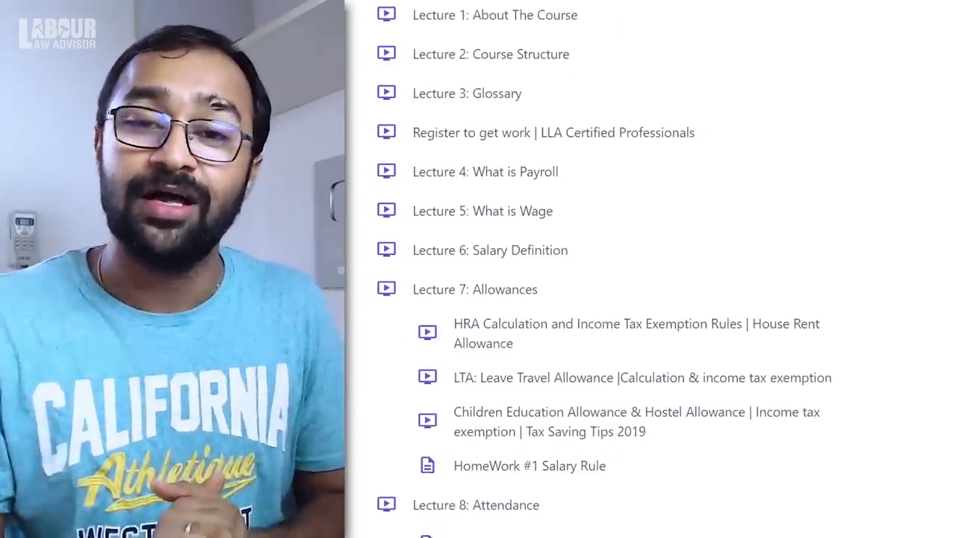
pyautogui.scroll(-3, 667, 424)
pyautogui.scroll(-1, 672, 411)
pyautogui.scroll(-3, 672, 412)
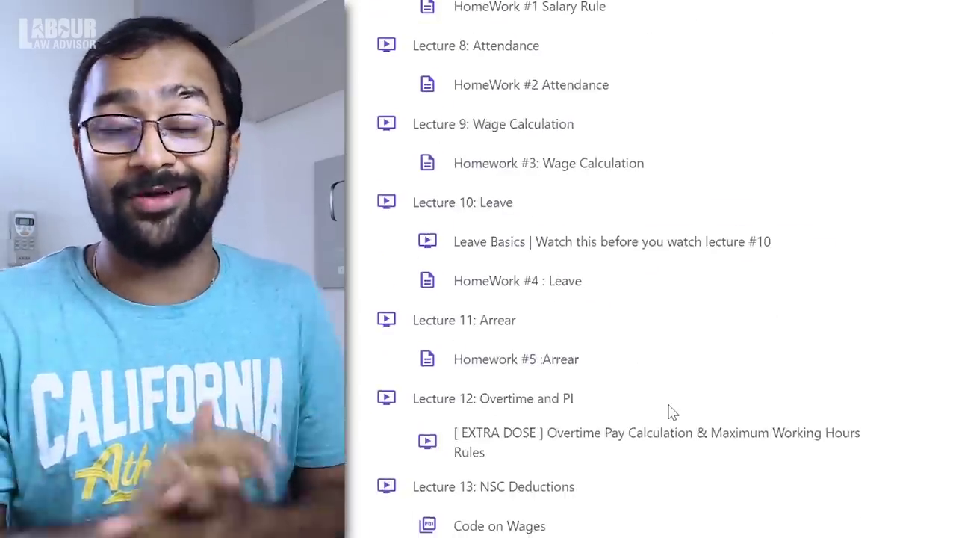
pyautogui.scroll(-1, 672, 412)
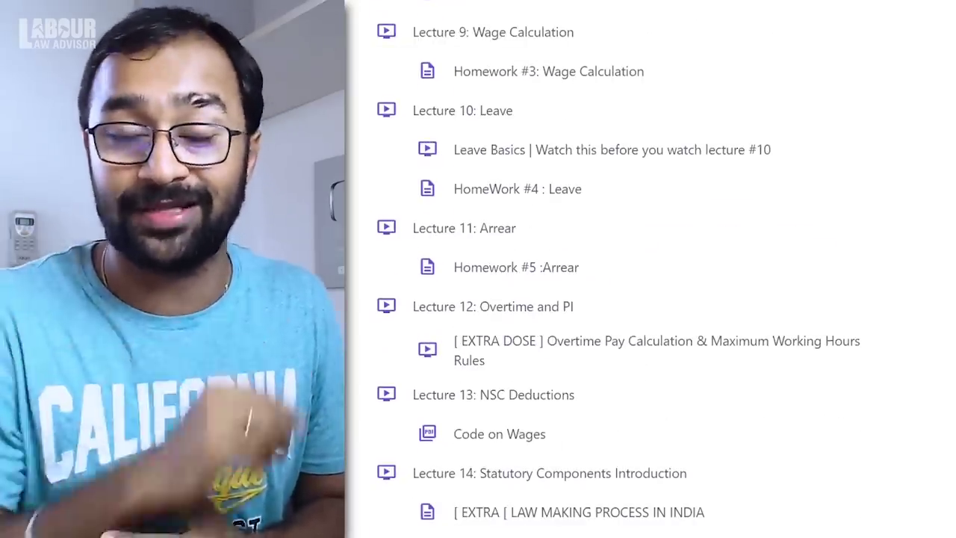
pyautogui.scroll(-1, 587, 303)
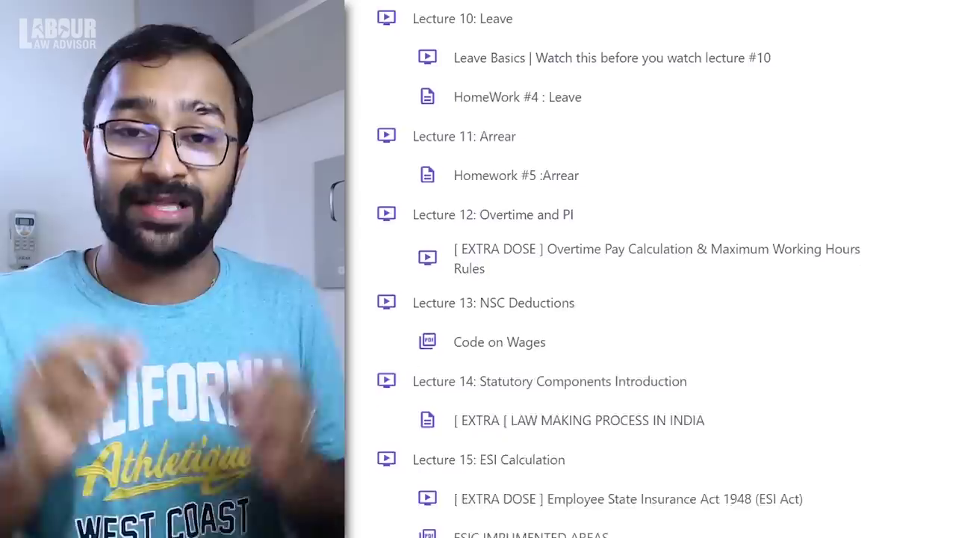
pyautogui.scroll(-2, 586, 302)
pyautogui.scroll(-3, 586, 303)
pyautogui.scroll(-3, 586, 303)
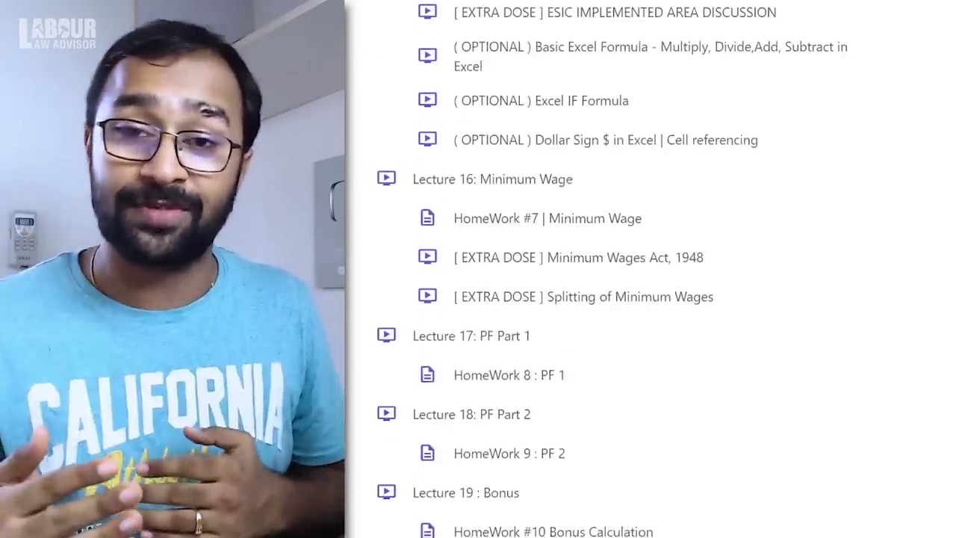
pyautogui.scroll(-2, 587, 309)
pyautogui.scroll(-1, 586, 309)
pyautogui.scroll(-2, 586, 309)
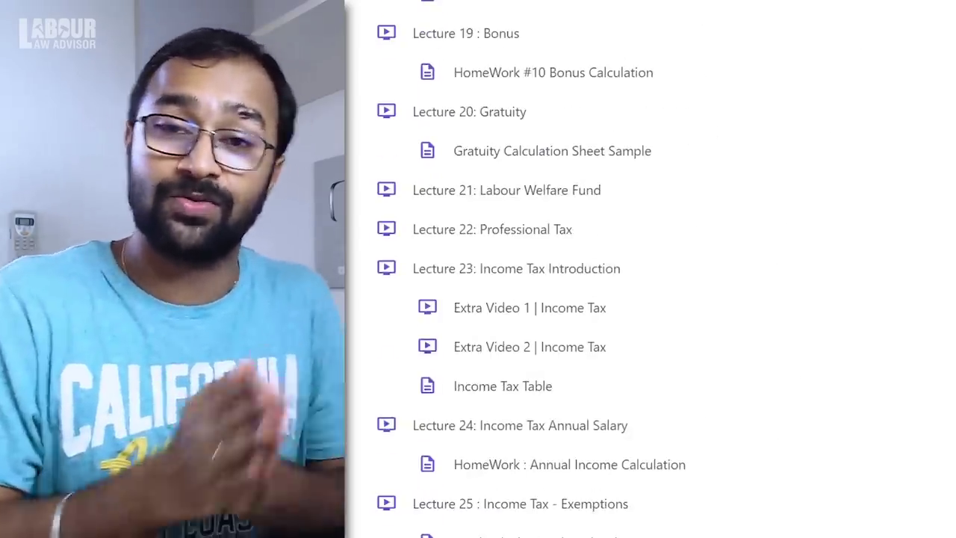
pyautogui.scroll(-2, 583, 322)
pyautogui.scroll(-5, 583, 322)
pyautogui.scroll(-2, 585, 319)
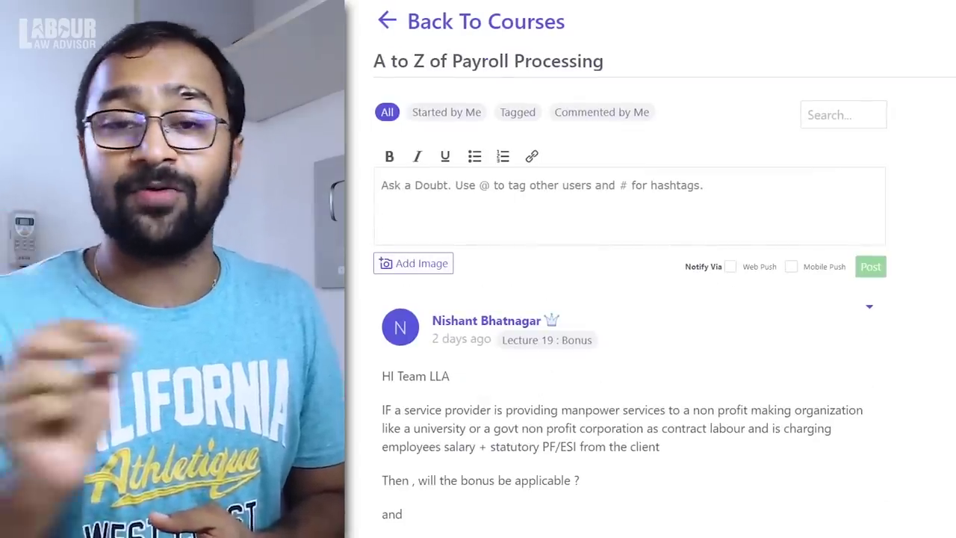
pyautogui.scroll(-5, 630, 299)
pyautogui.scroll(-5, 630, 298)
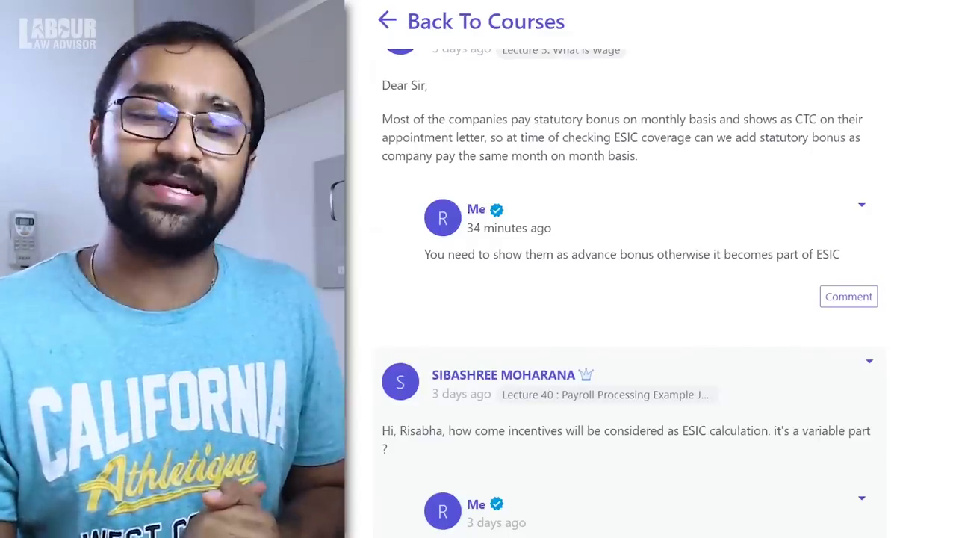
pyautogui.scroll(-5, 630, 299)
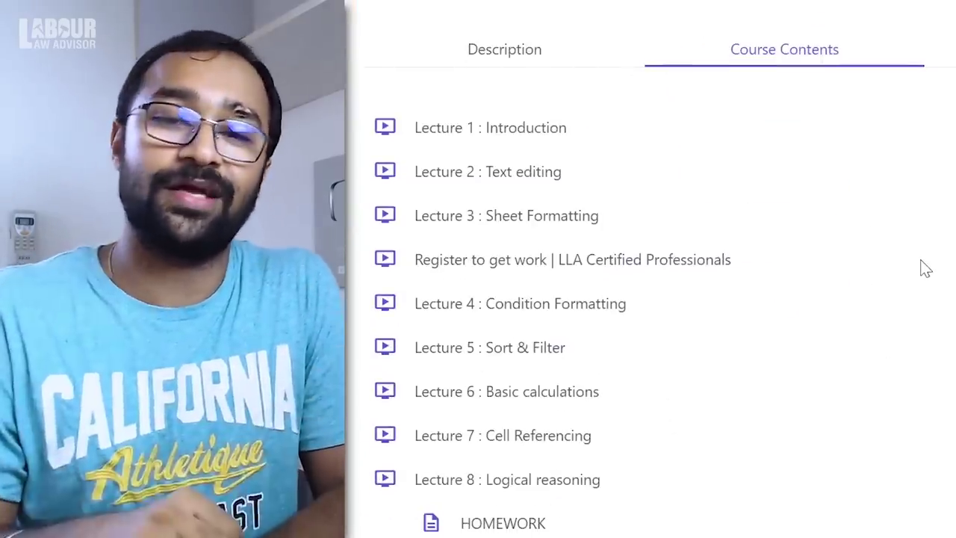
pyautogui.scroll(-4, 812, 273)
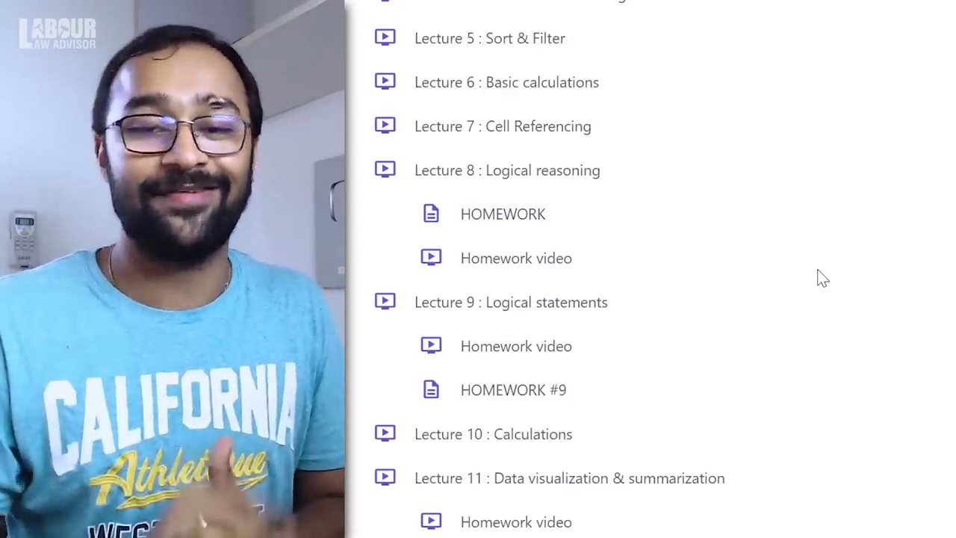
pyautogui.scroll(-3, 819, 271)
pyautogui.scroll(-4, 820, 273)
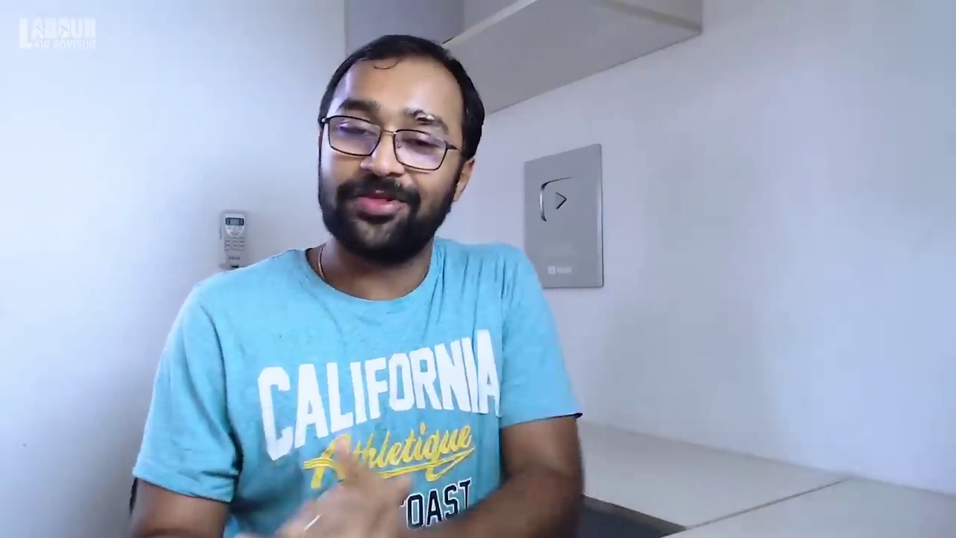